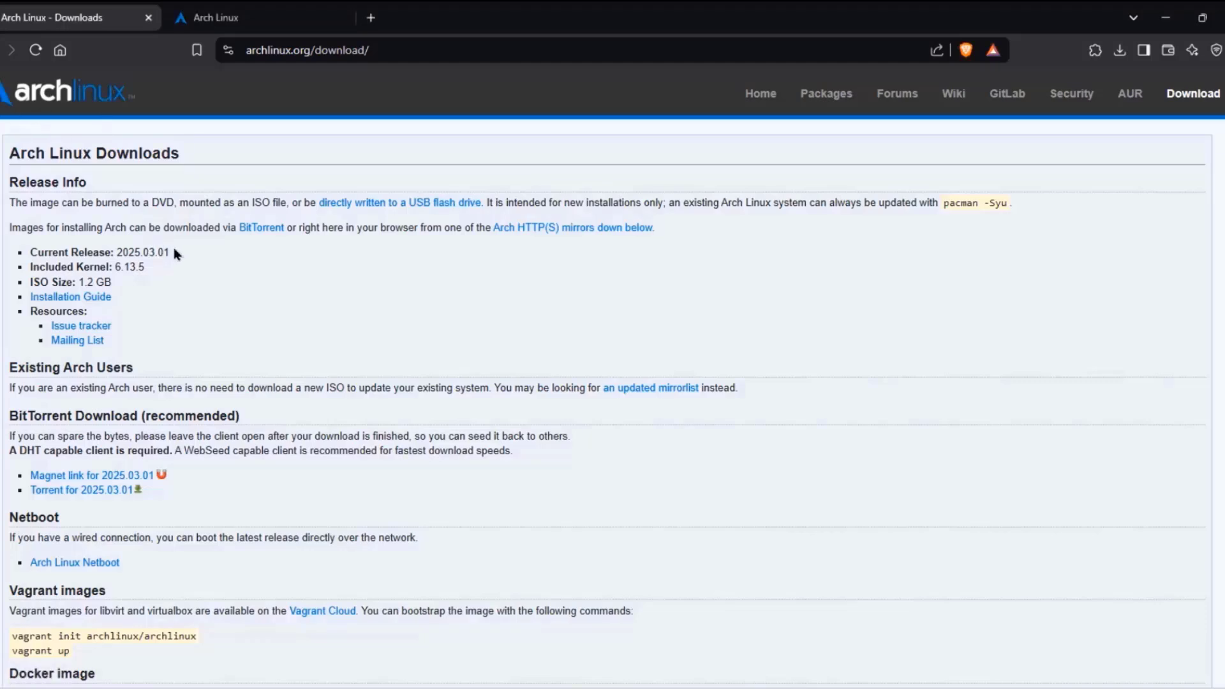
- Highlight 'Current Release: 2025.03.01' and scroll down past the checksums to the country mirror lists
drag(169, 252, 15, 253)
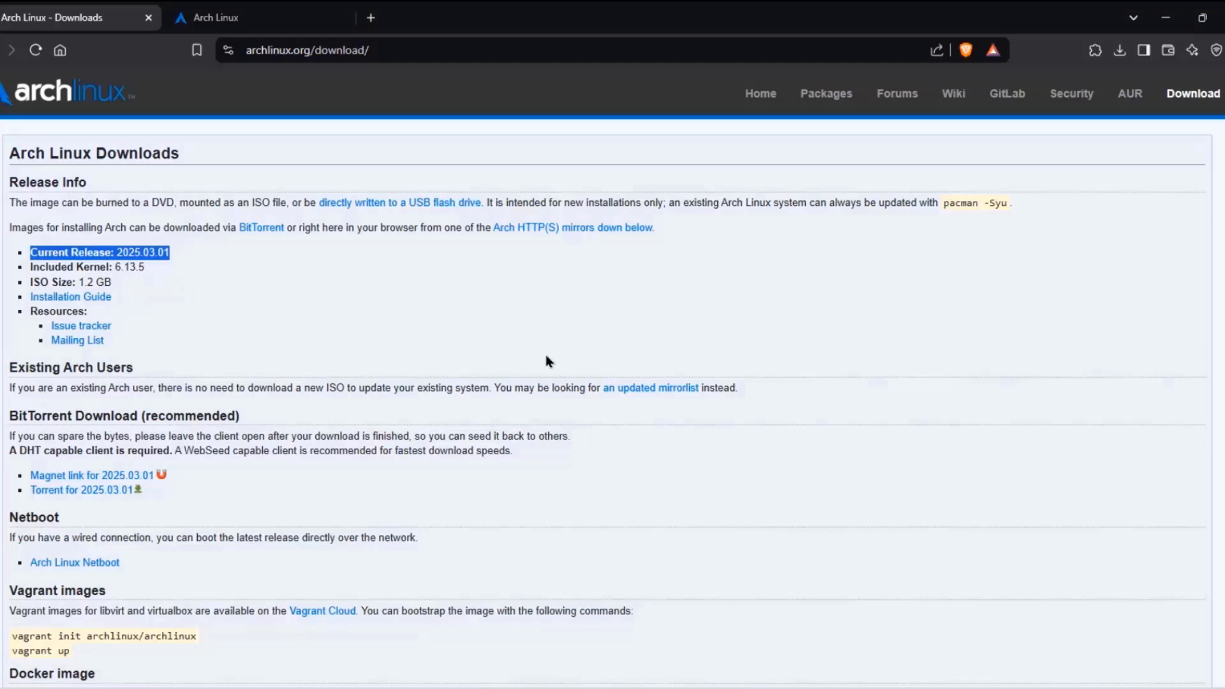
scroll(593, 464, down, 5)
scroll(593, 453, down, 10)
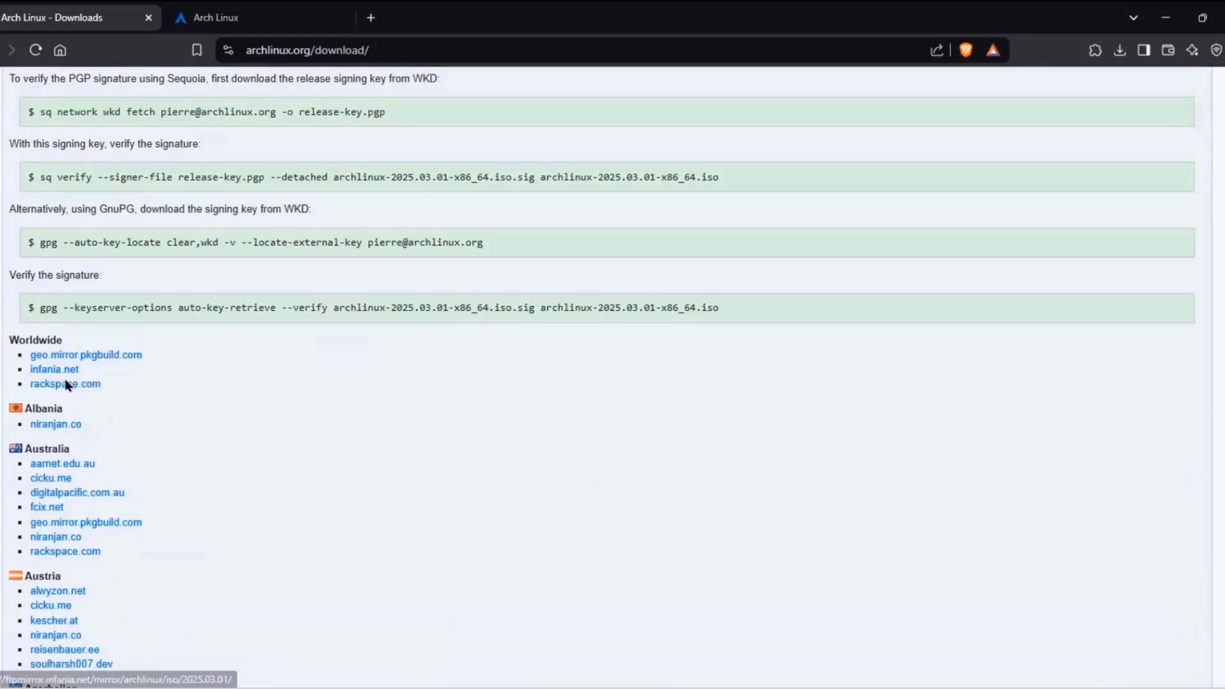
scroll(606, 449, down, 20)
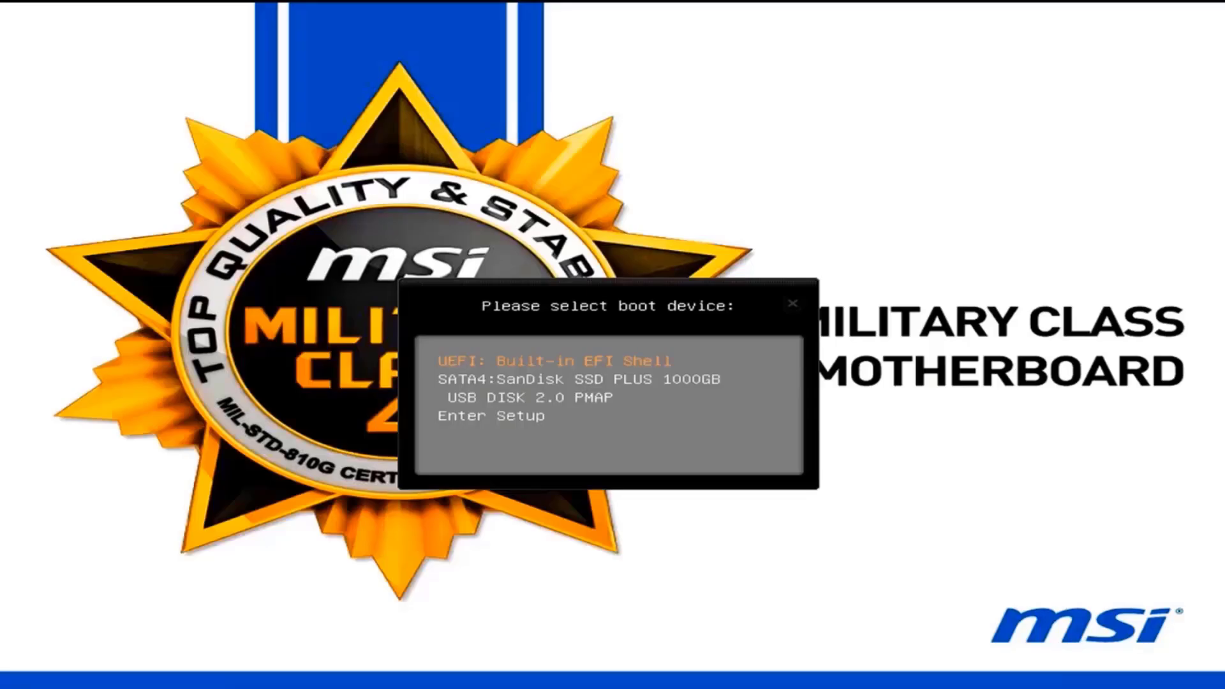
- Boot from USB DISK 2.0 PMAP into 'Arch Linux install medium (x86_64, BIOS)'
key(Down)
key(Down)
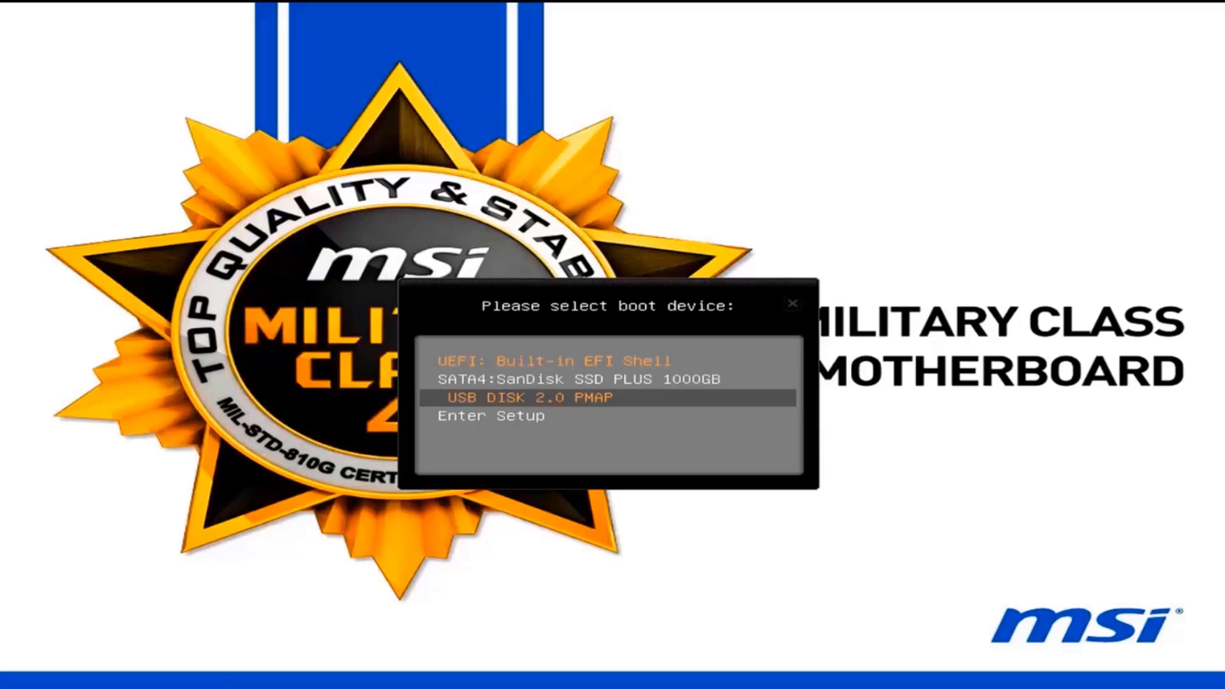
key(Return)
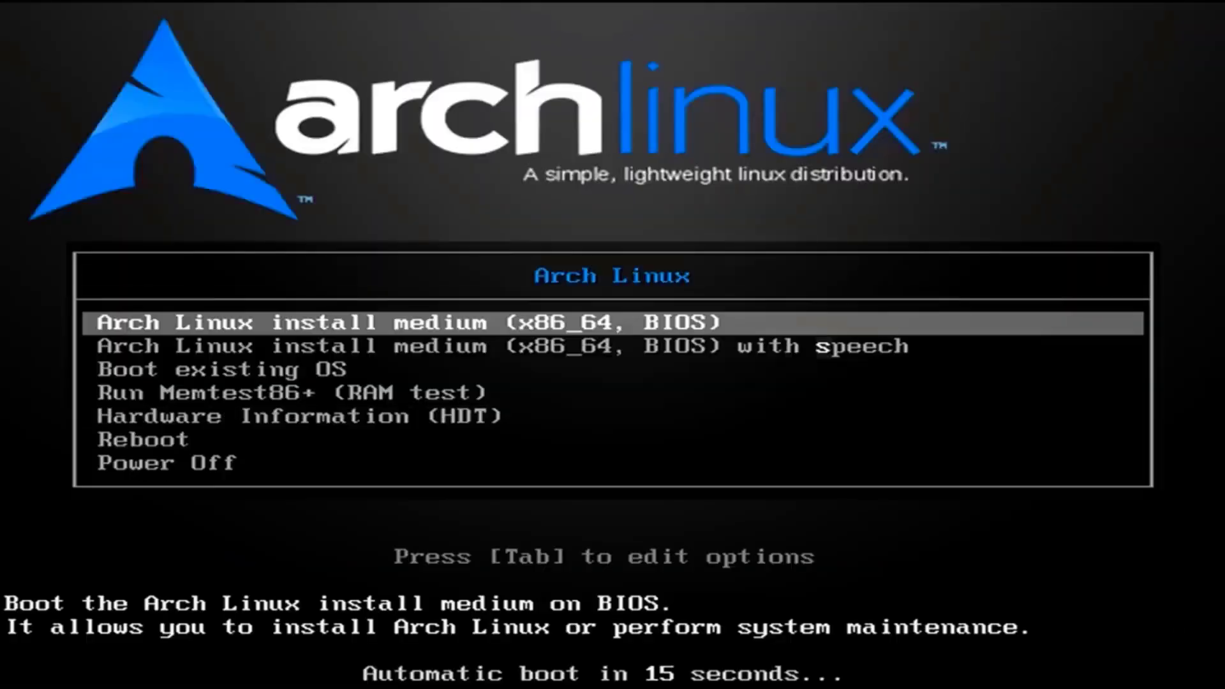
key(Return)
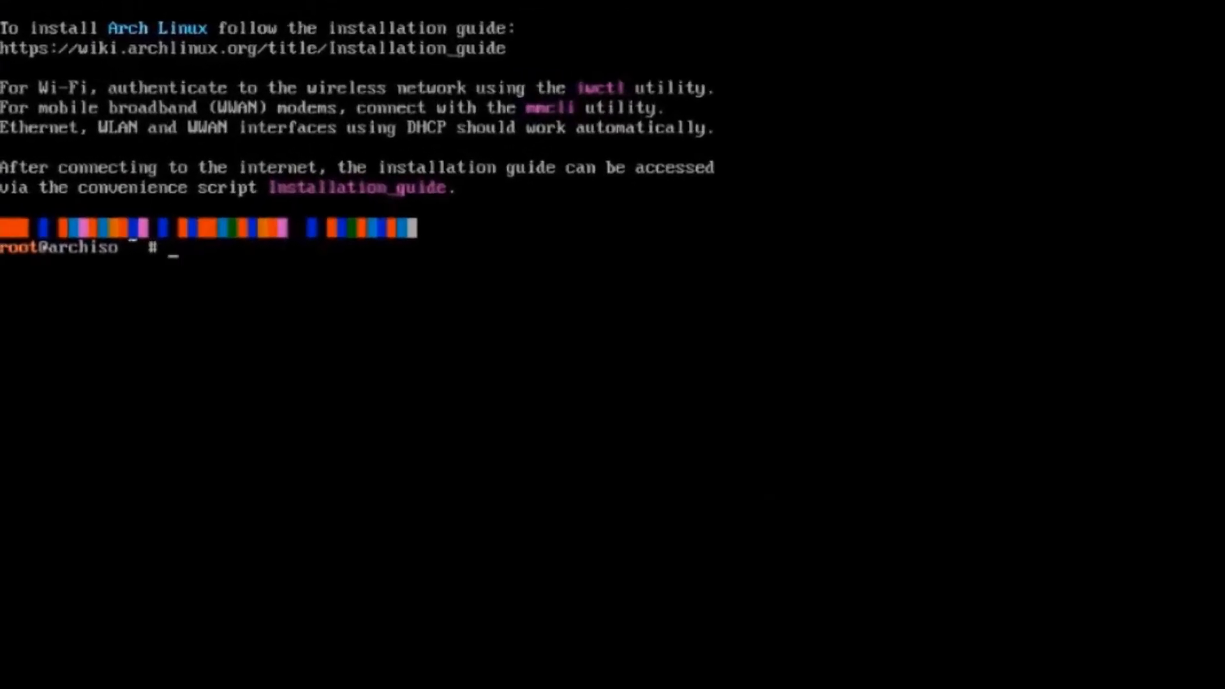
- Launch the archinstall guided installer and go to the mirror settings
text(archinstall)
key(Return)
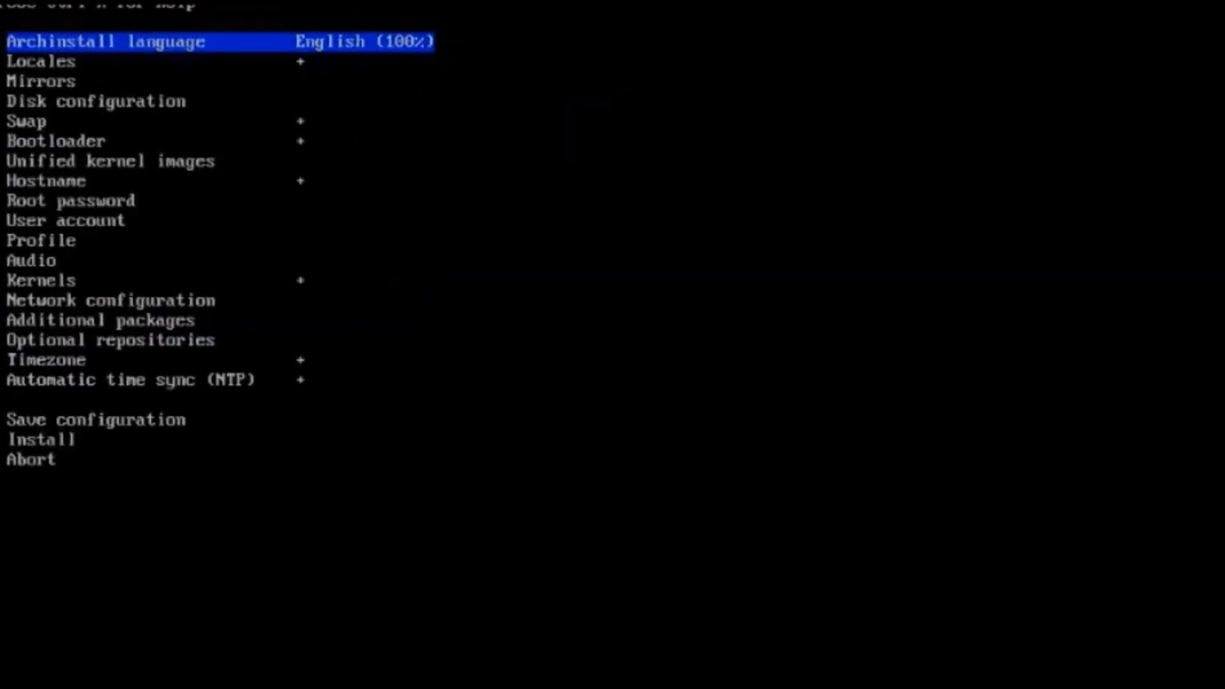
key(Down)
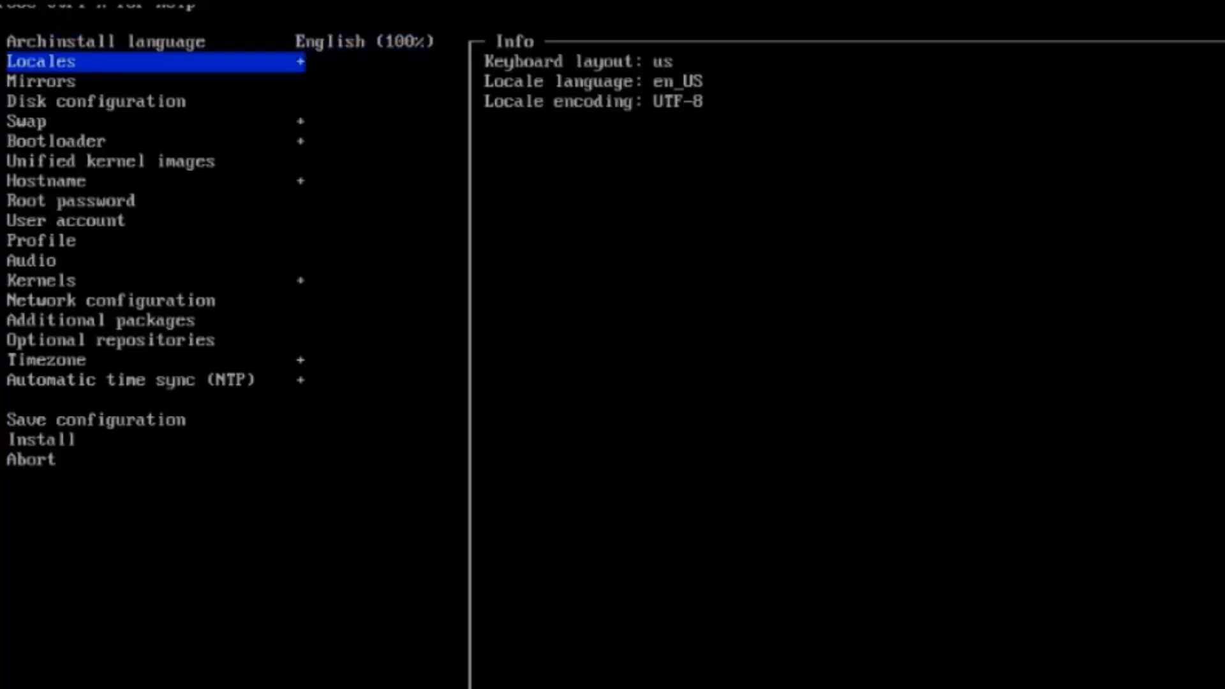
key(Down)
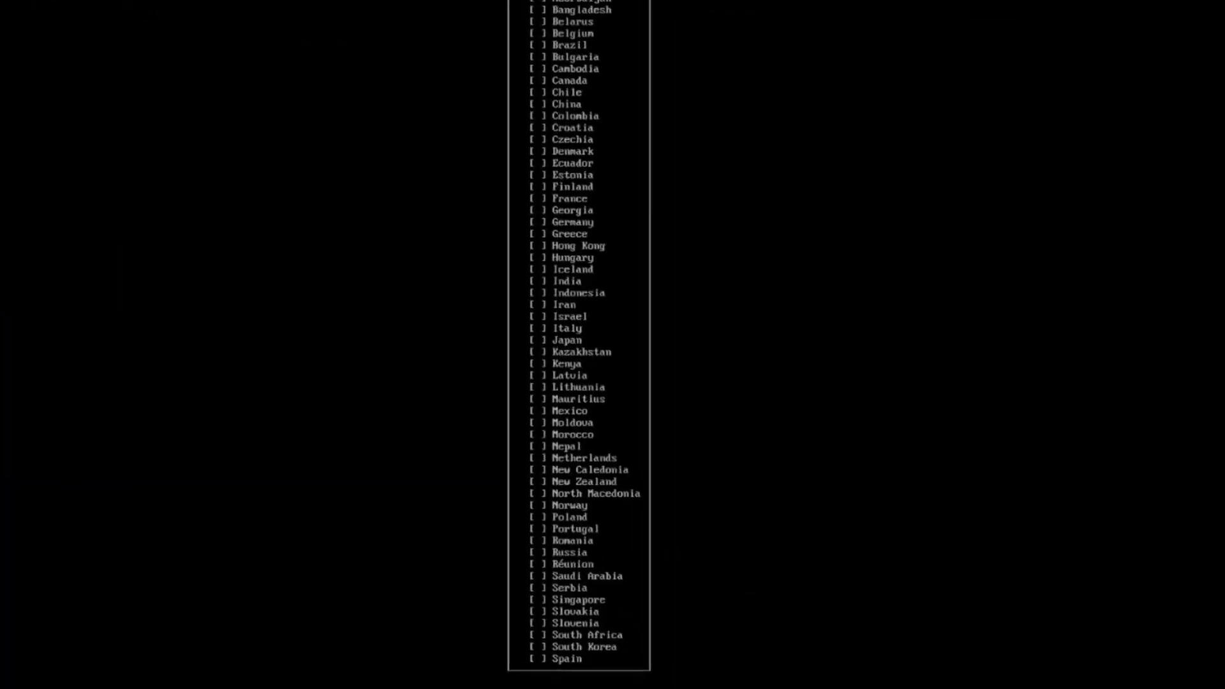
- Set the mirror region to United States and return to the main installer menu
key(Up)
key(Up)
key(Up)
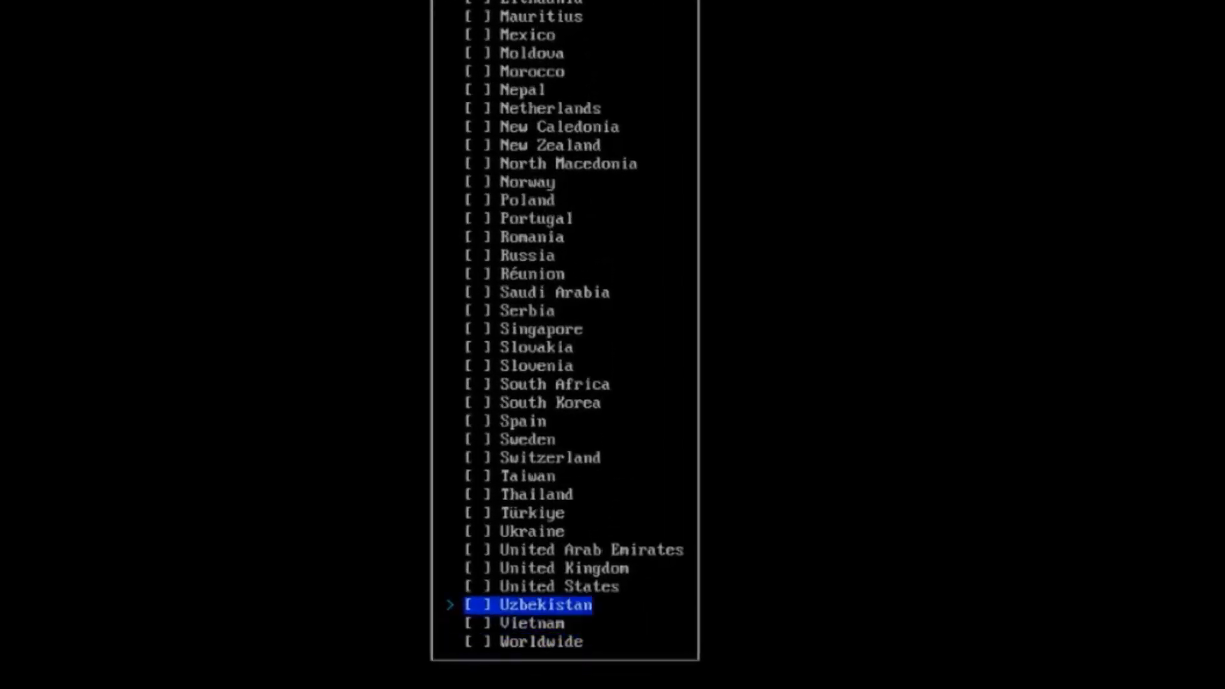
key(Up)
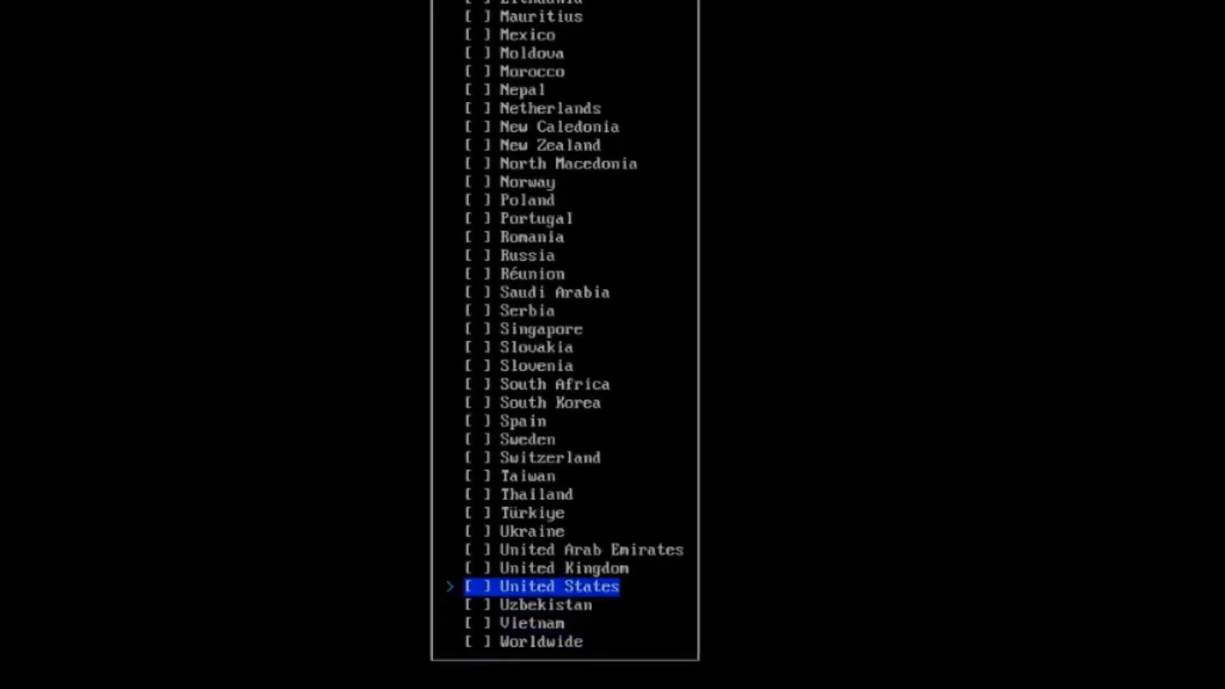
key(space)
key(Return)
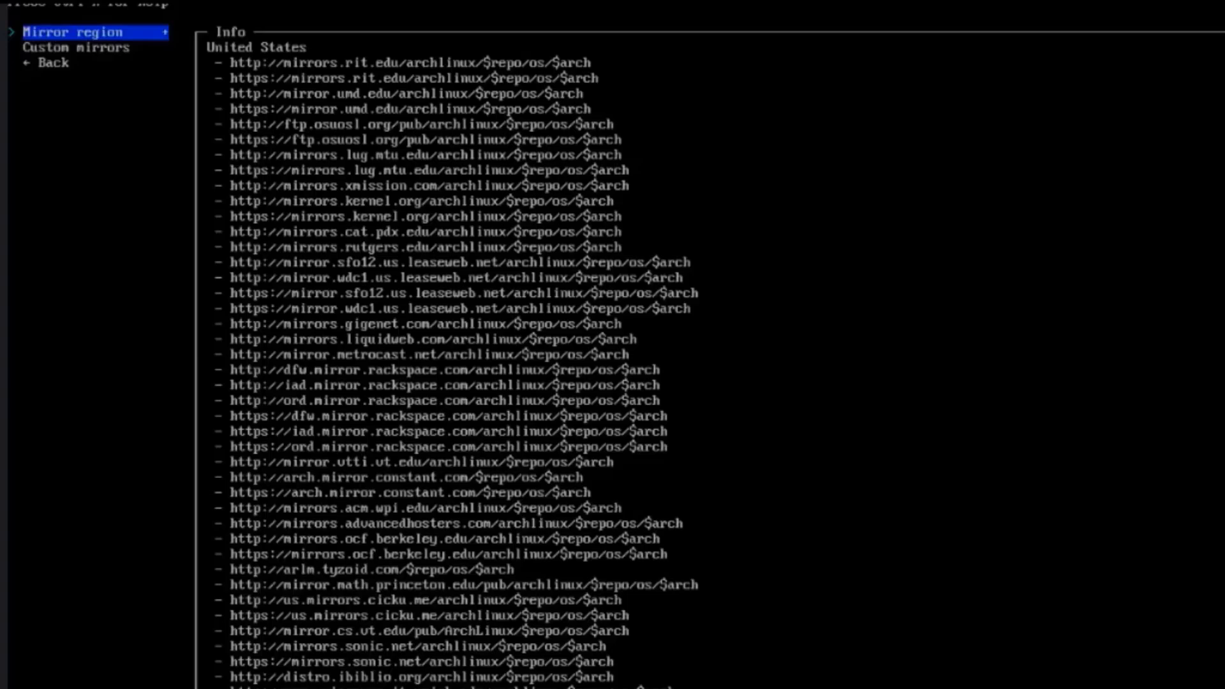
key(Down)
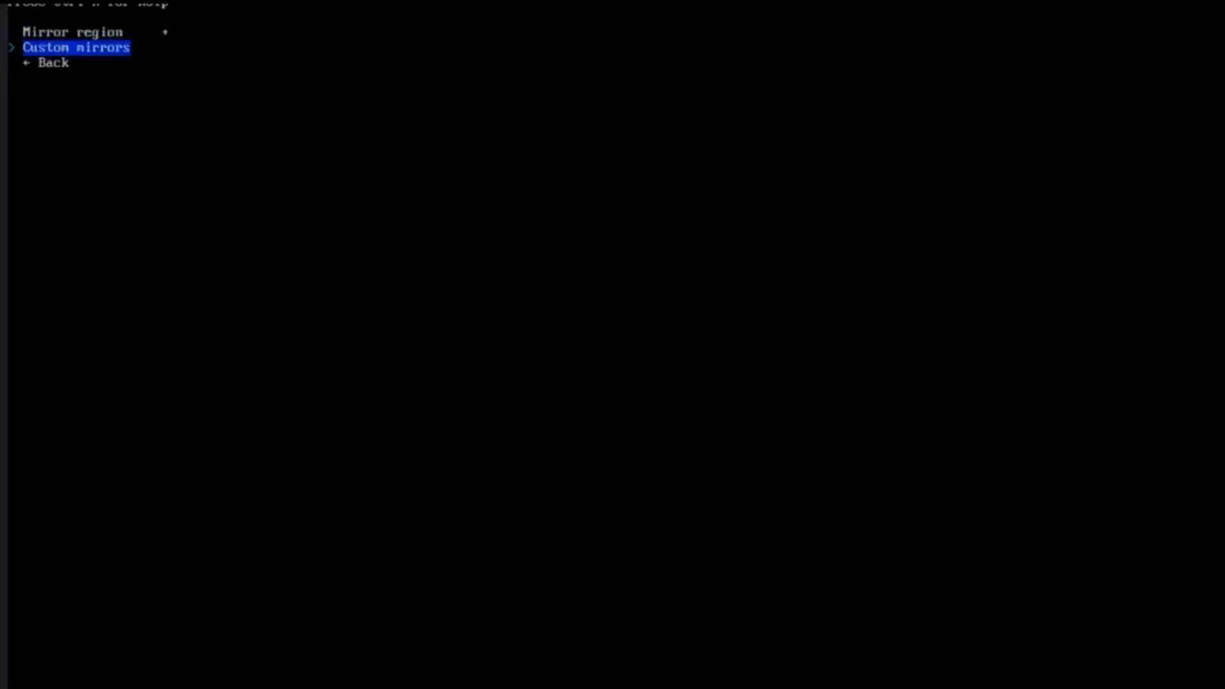
key(Down)
key(Return)
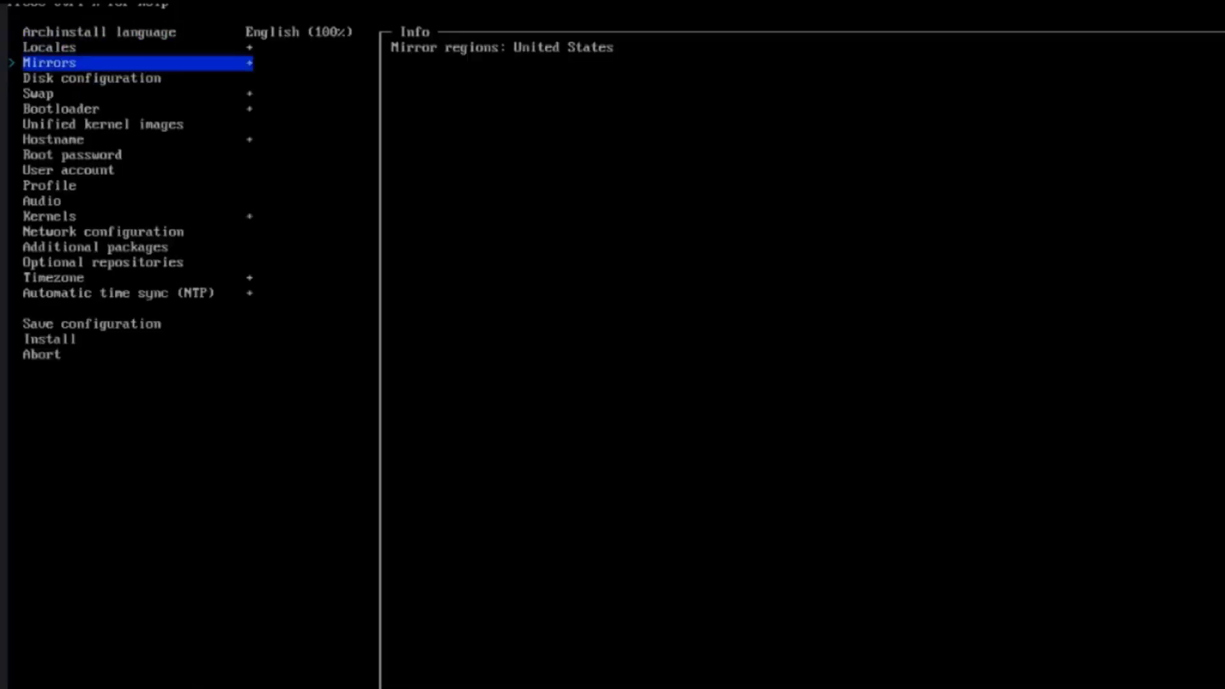
key(Down)
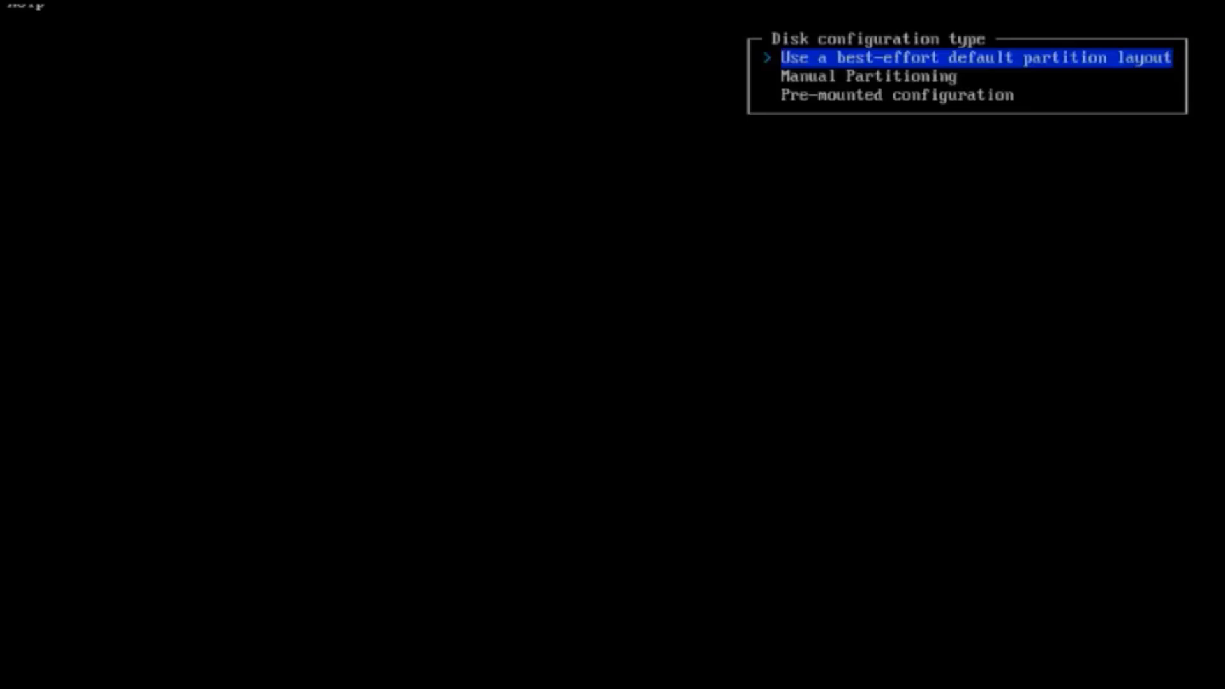
- Partition the SanDisk SSD with the best-effort default layout: btrfs, default subvolumes, compression enabled
key(Return)
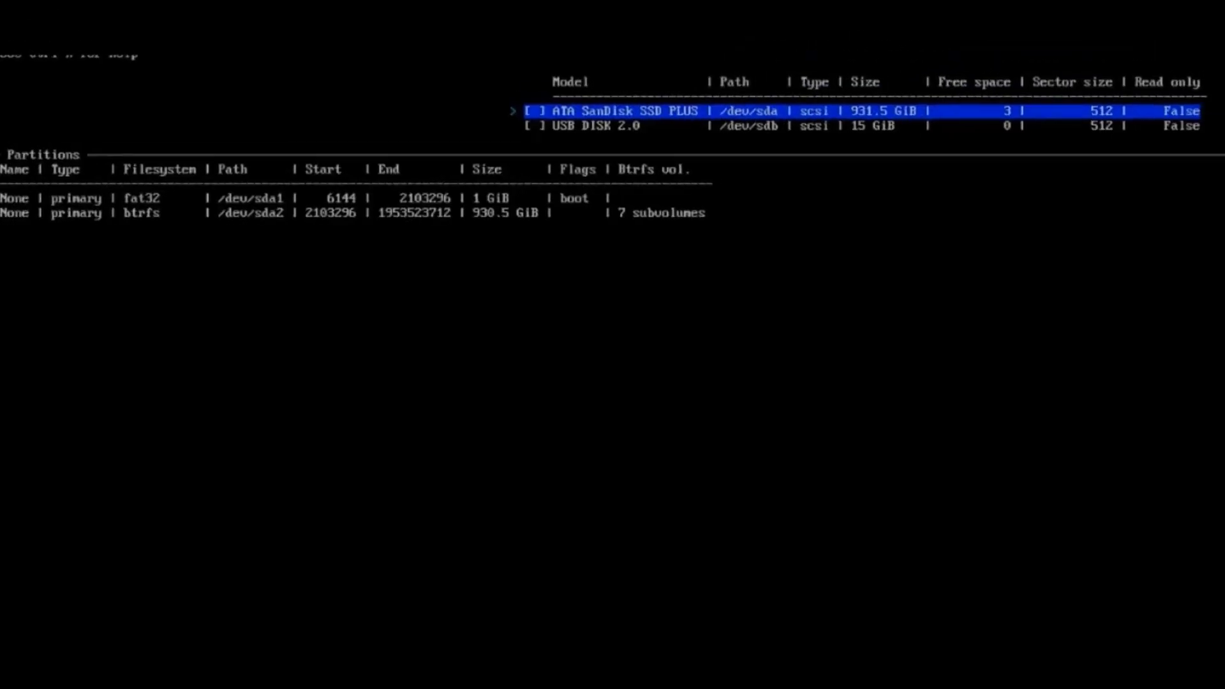
key(space)
key(Return)
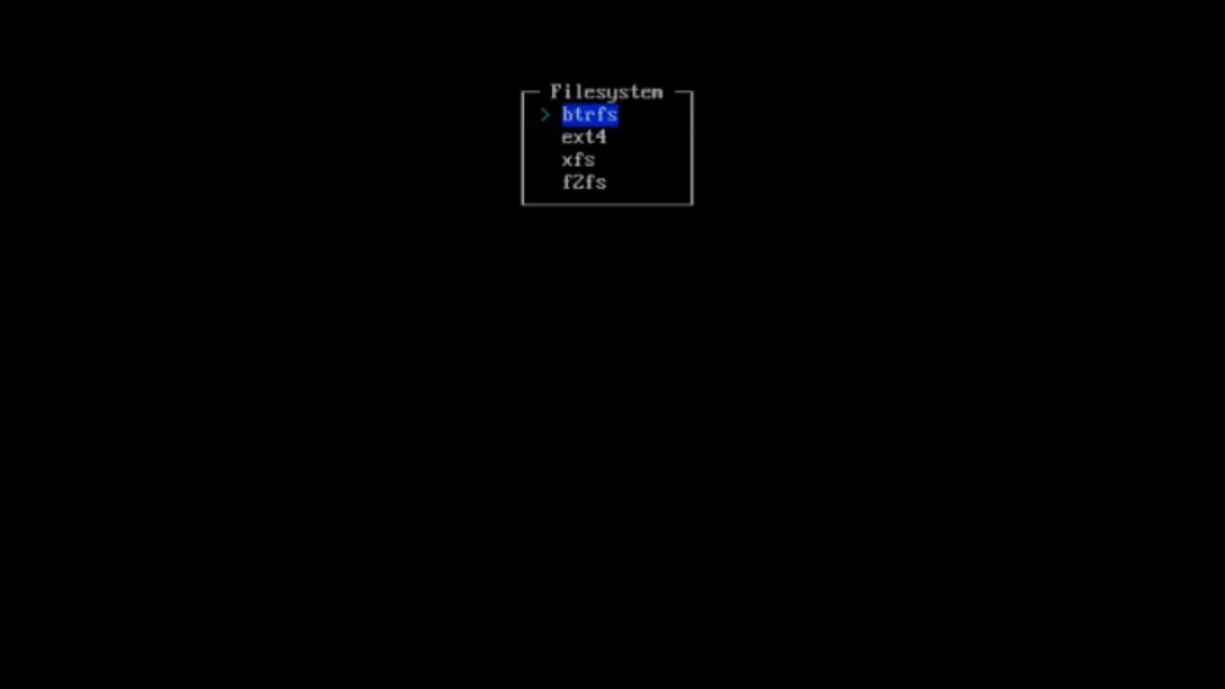
key(Return)
key(Right)
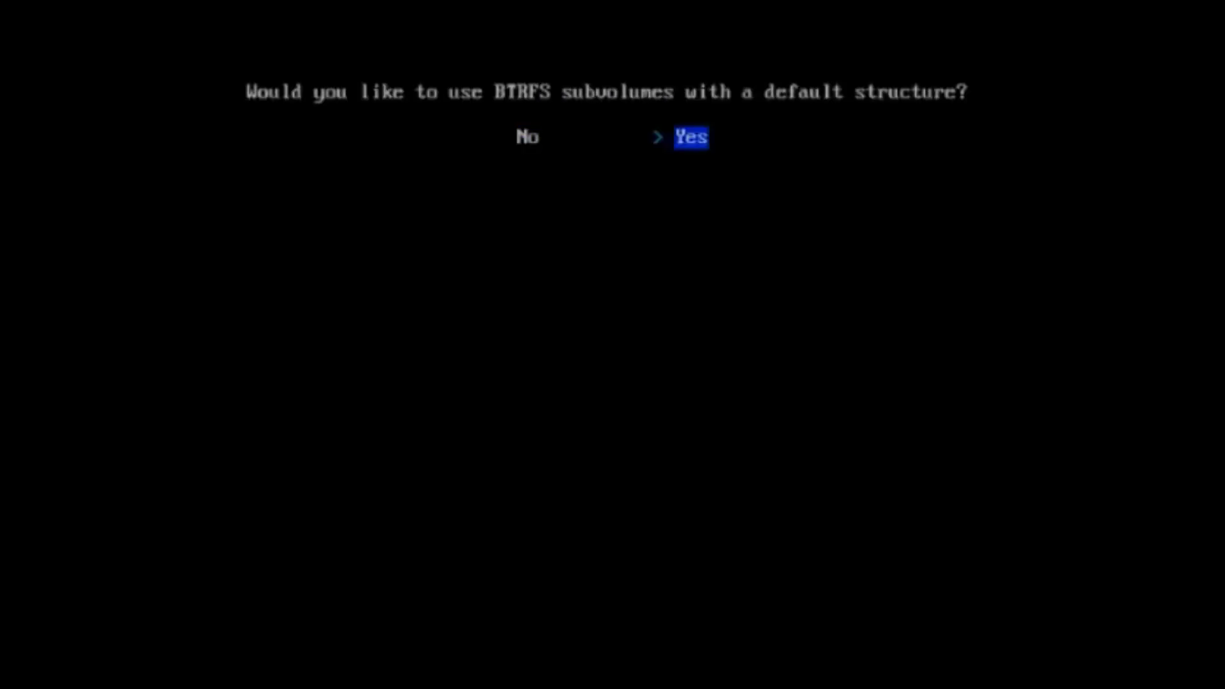
key(Return)
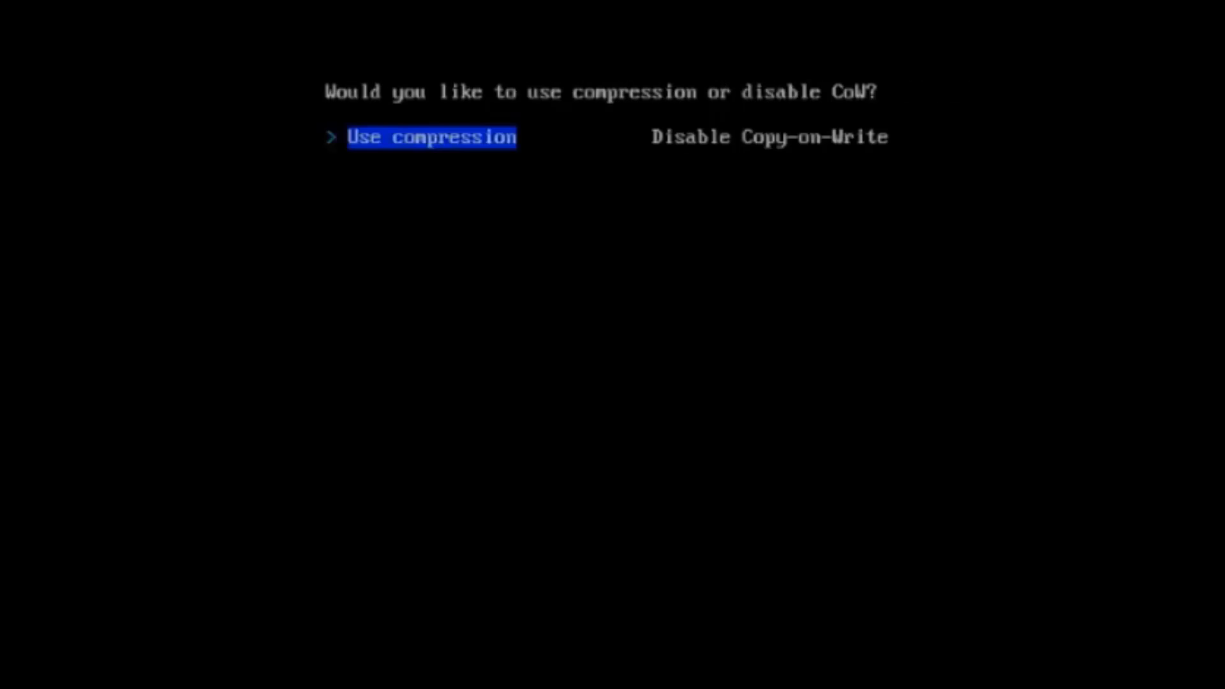
key(Return)
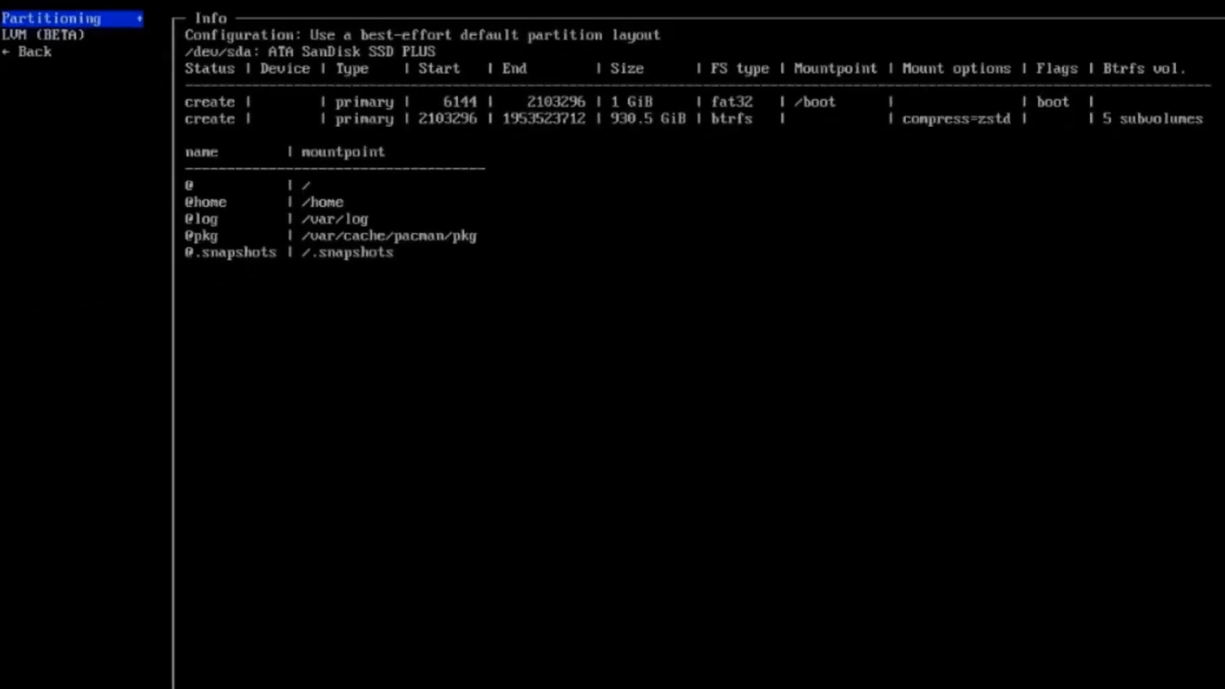
key(Down)
key(Down)
key(Return)
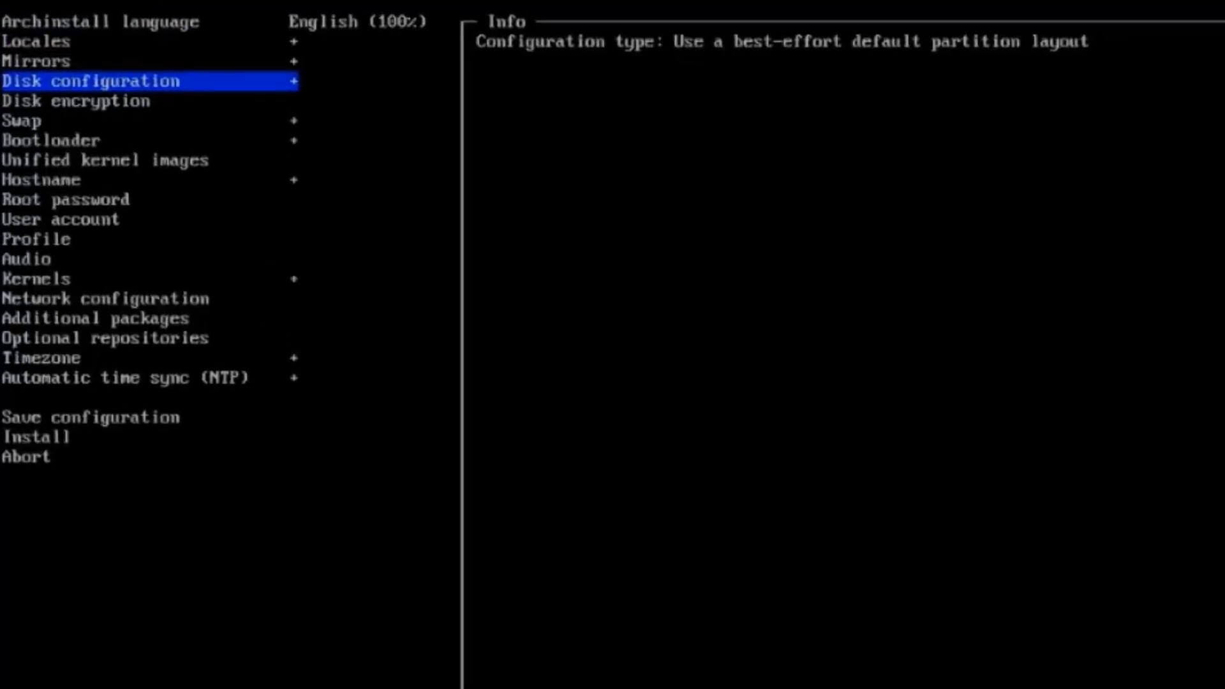
- Keep Grub as the bootloader
key(Down)
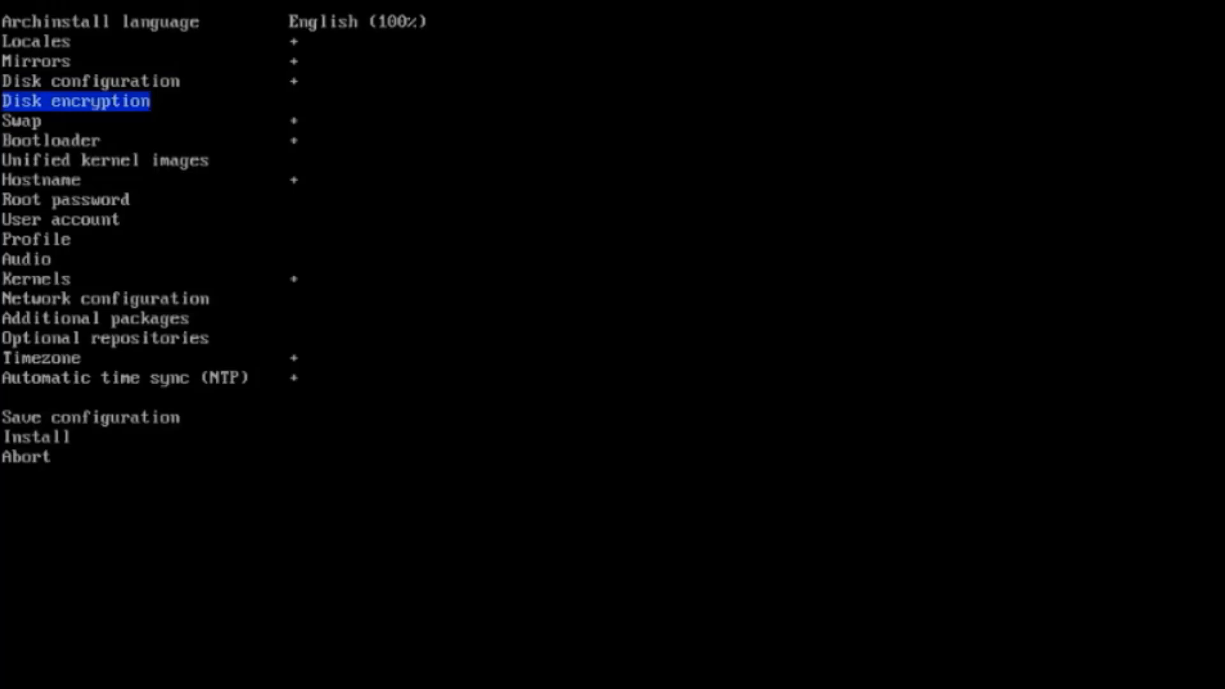
key(Down)
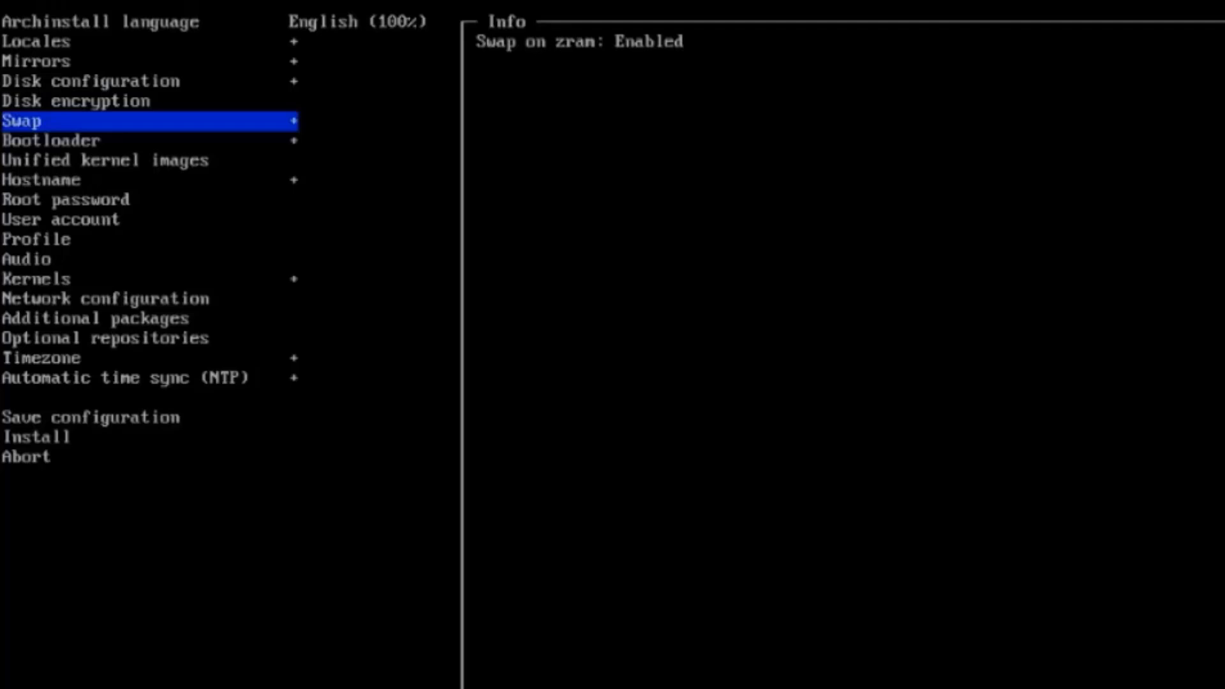
key(Down)
key(Return)
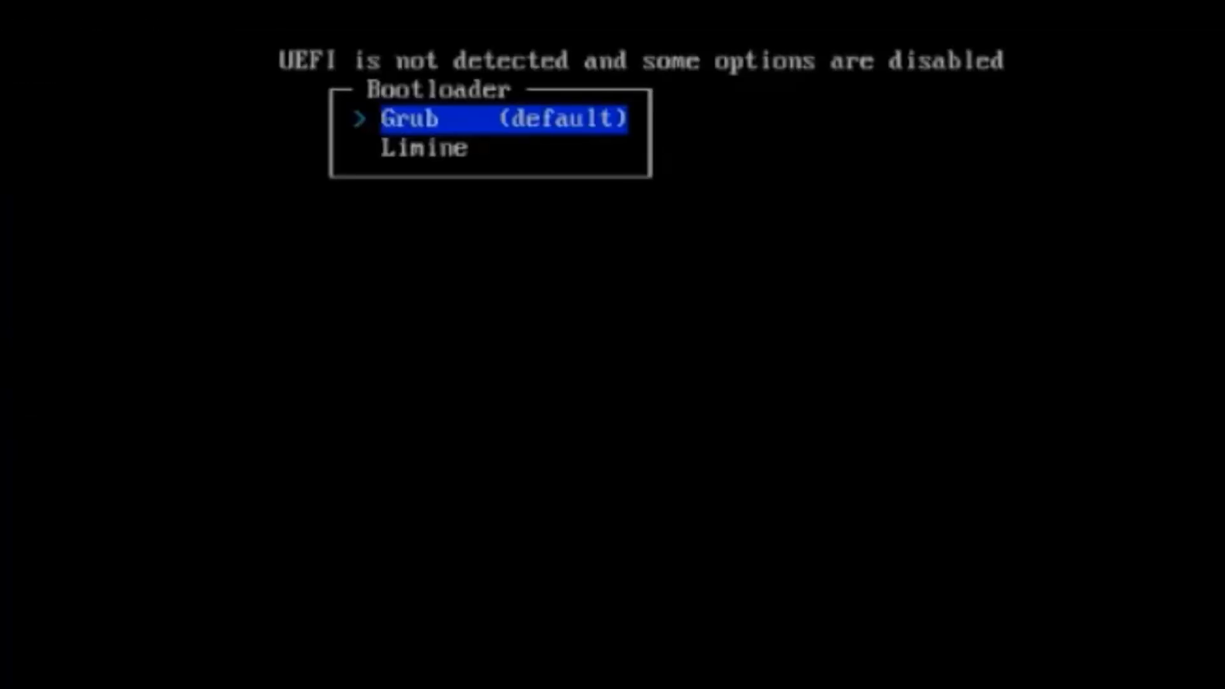
key(Return)
- Confirm 'archlinux' as the system hostname
key(Down)
key(Return)
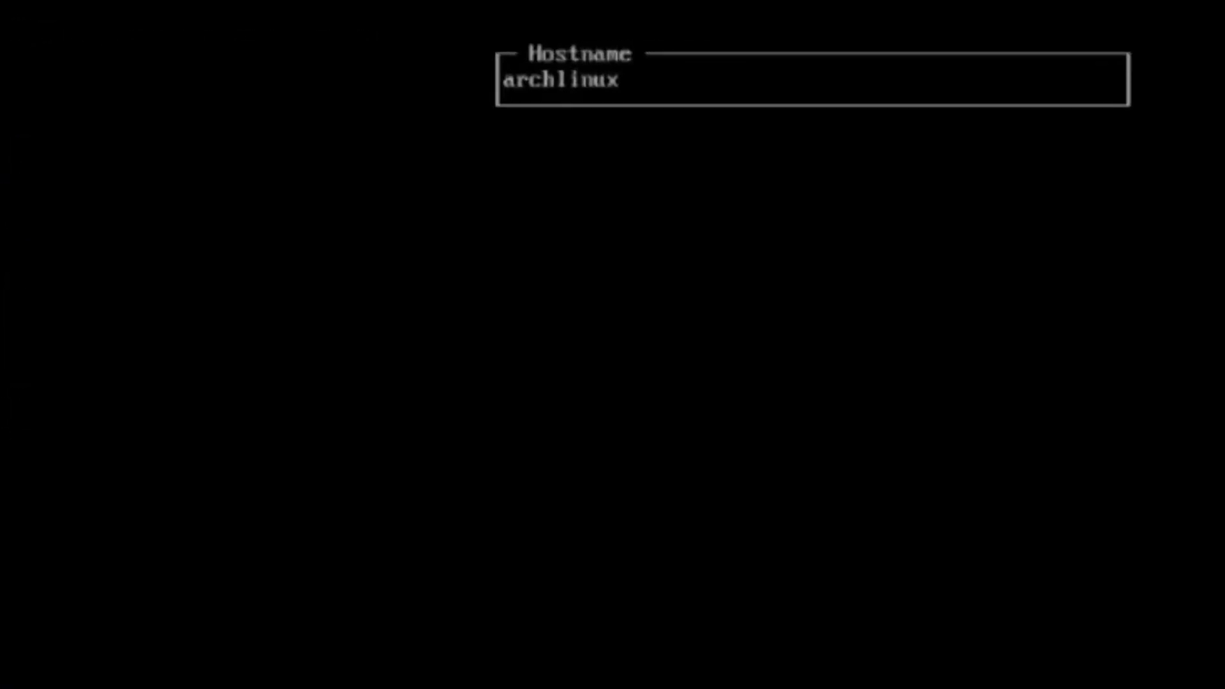
key(Return)
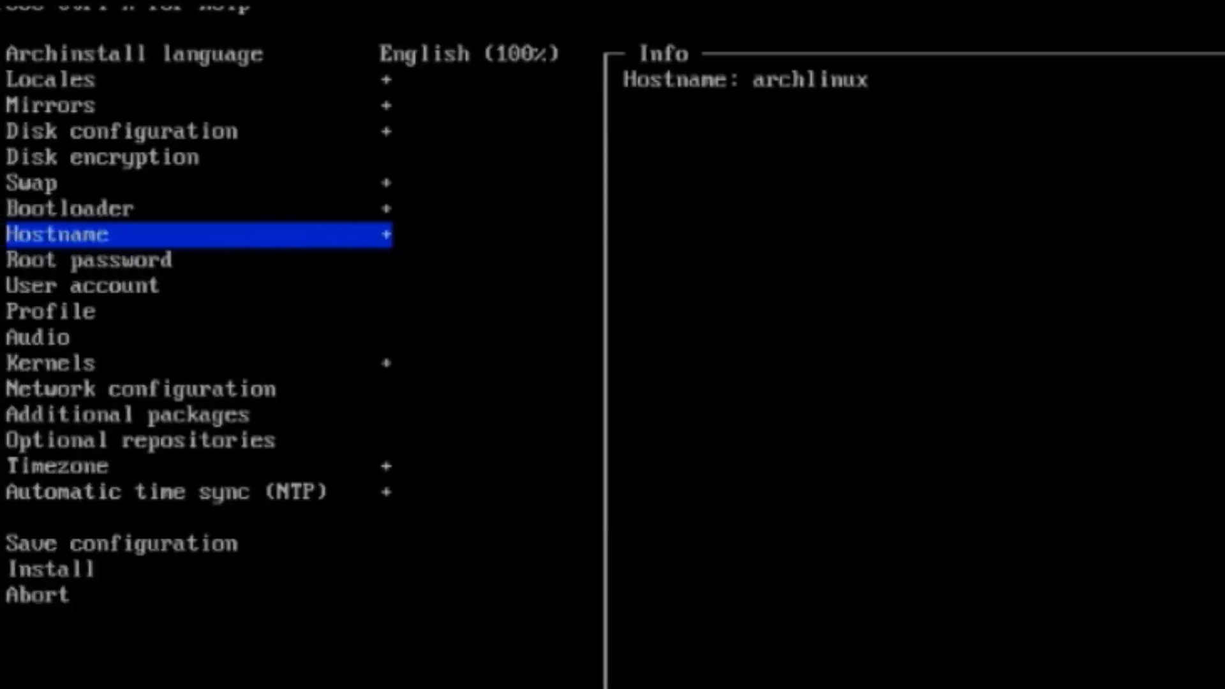
key(Down)
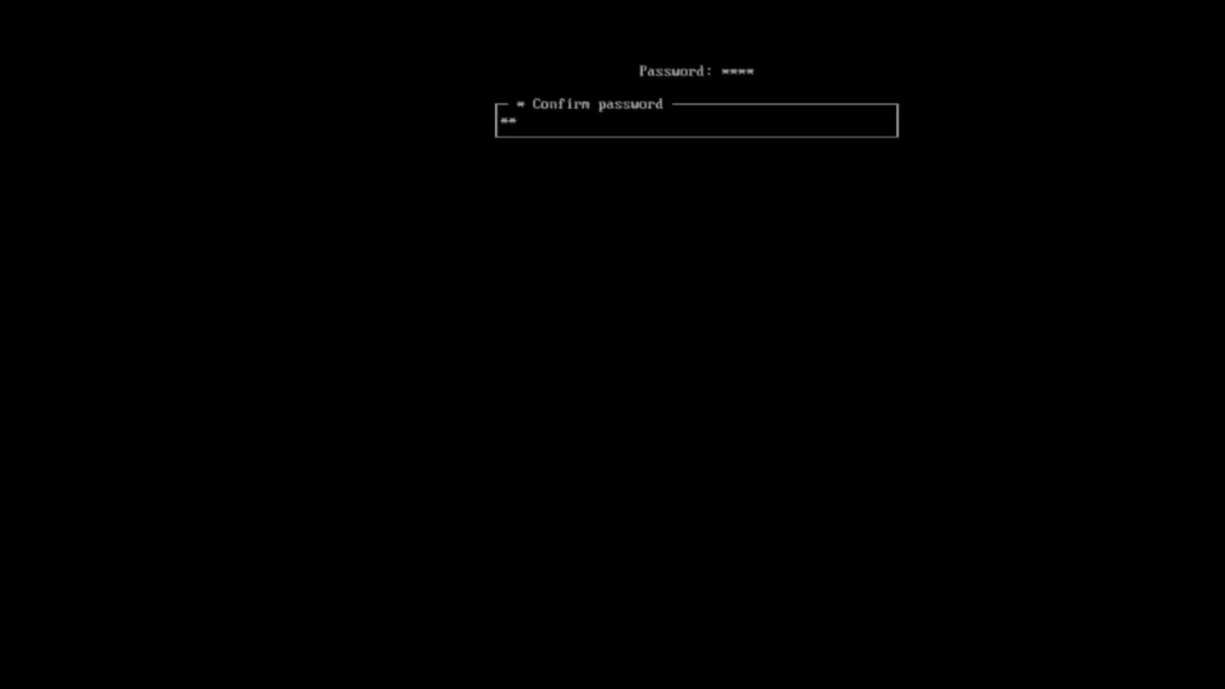
text(t)
key(Return)
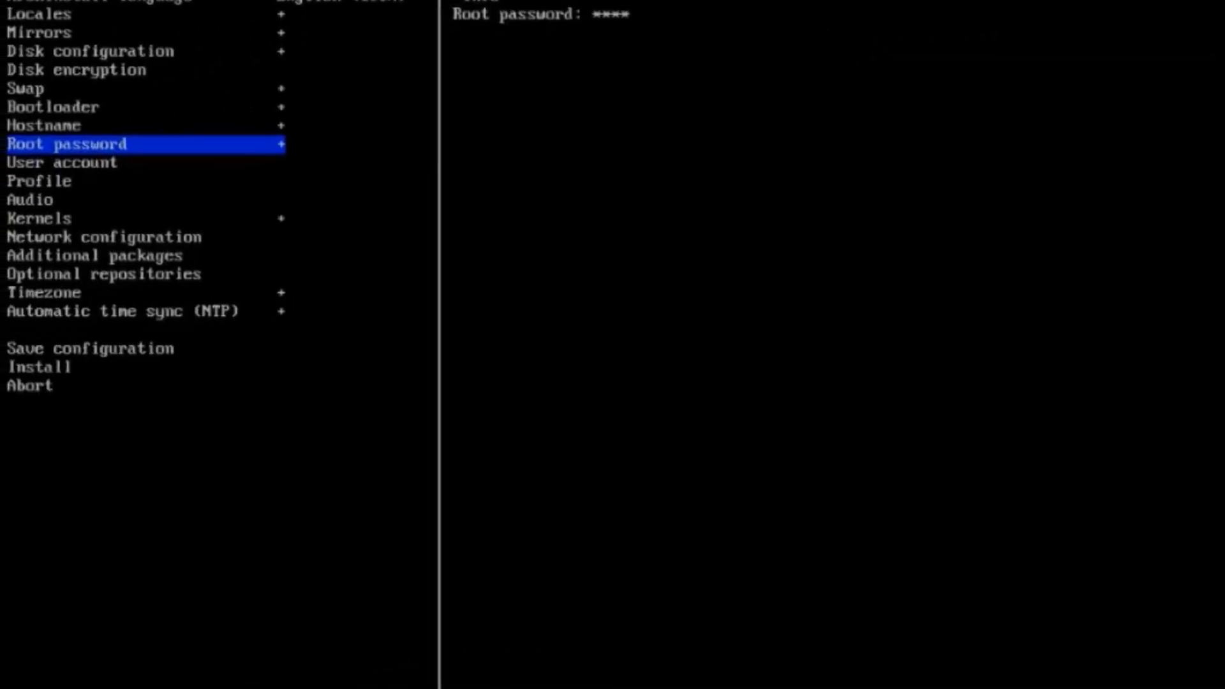
- Enter and confirm the root password
key(Down)
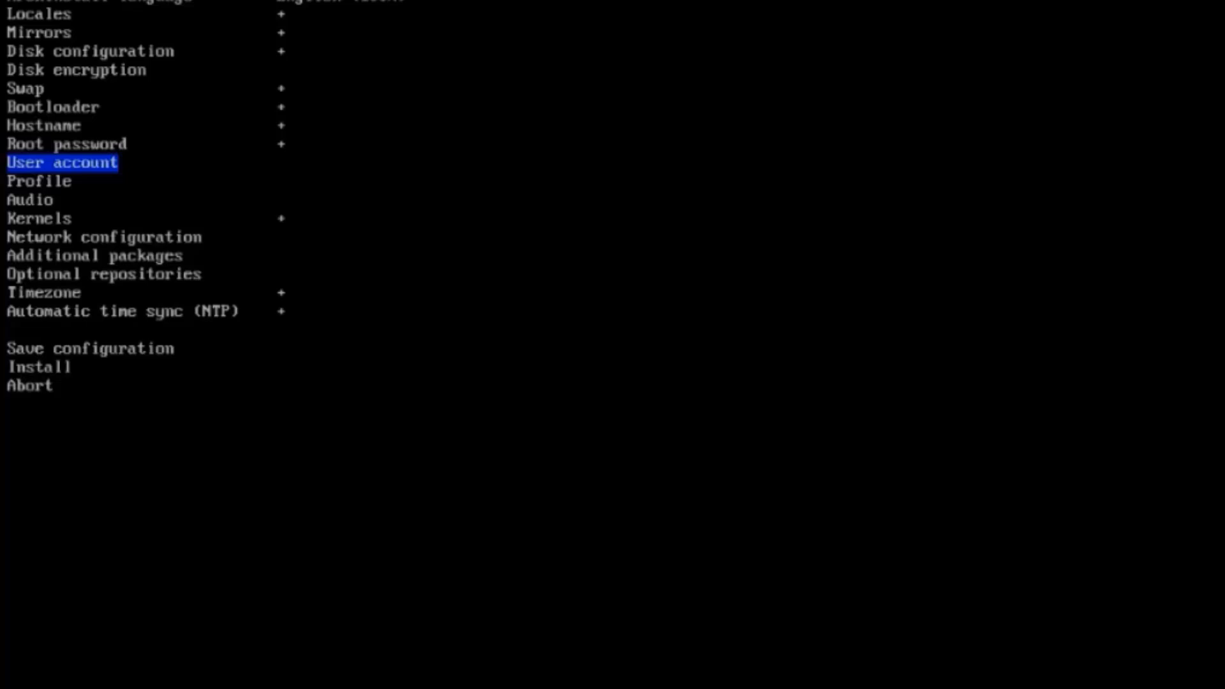
- Add a new user account, entering its username and password twice
key(Return)
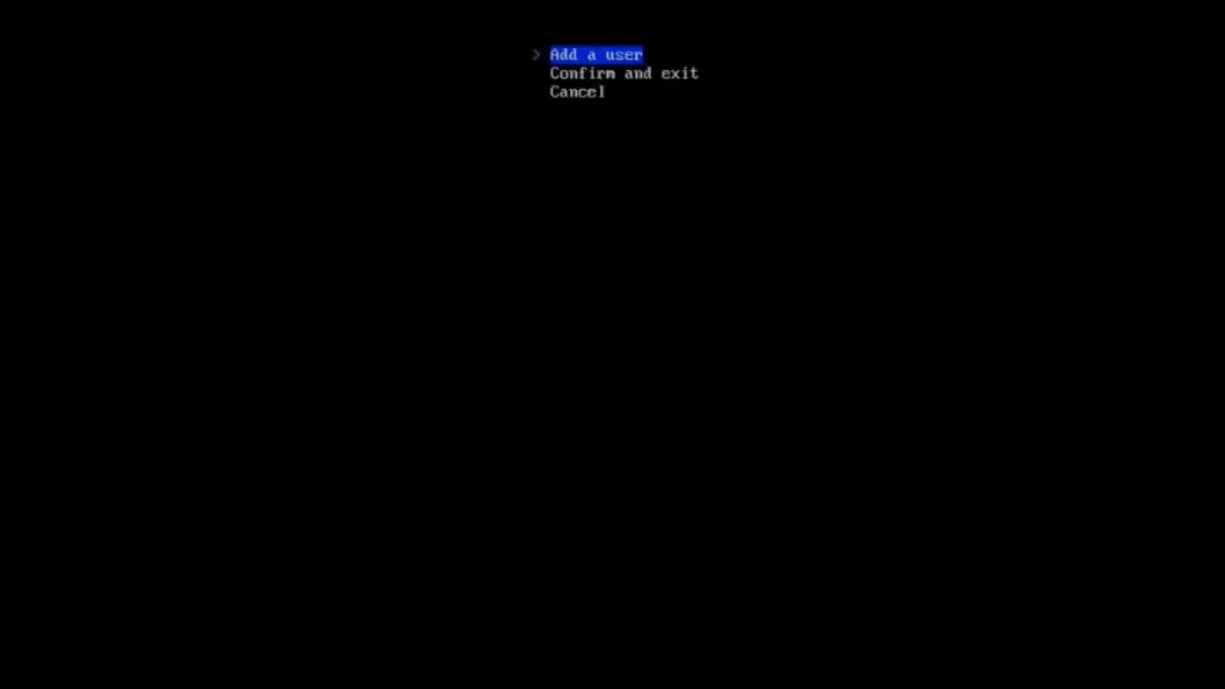
key(Return)
text(john)
key(Return)
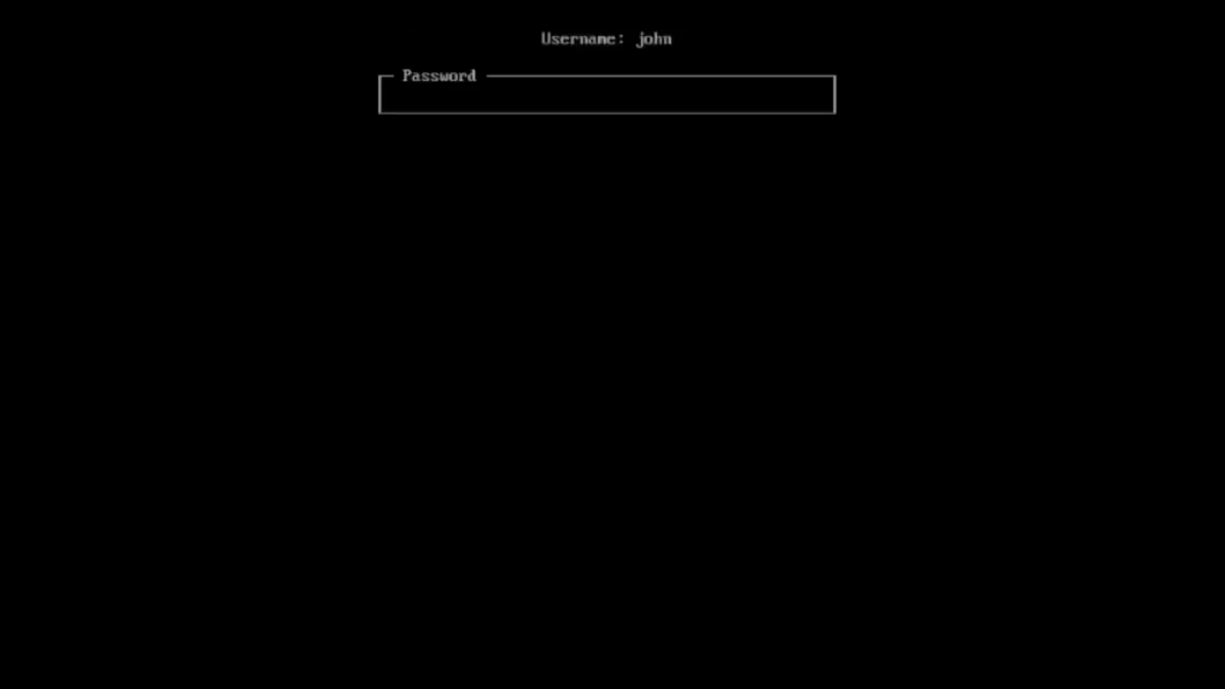
text(****)
key(Return)
text(****)
key(Return)
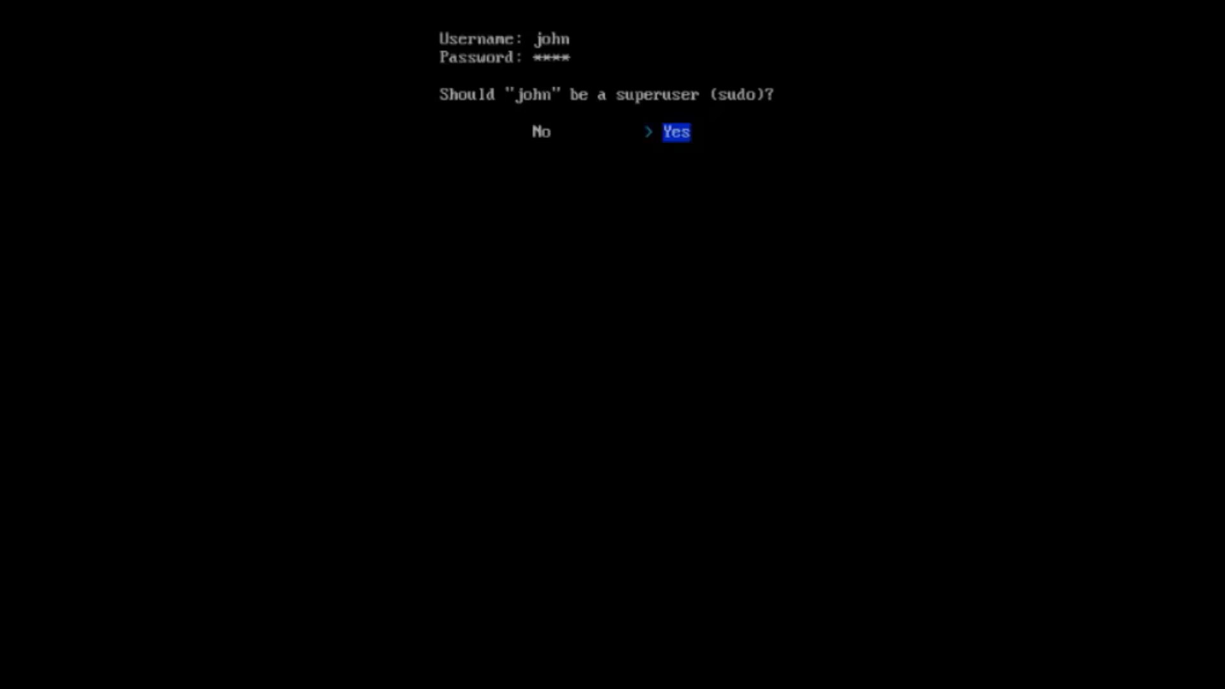
- Grant the new user sudo rights and save the user list
key(Return)
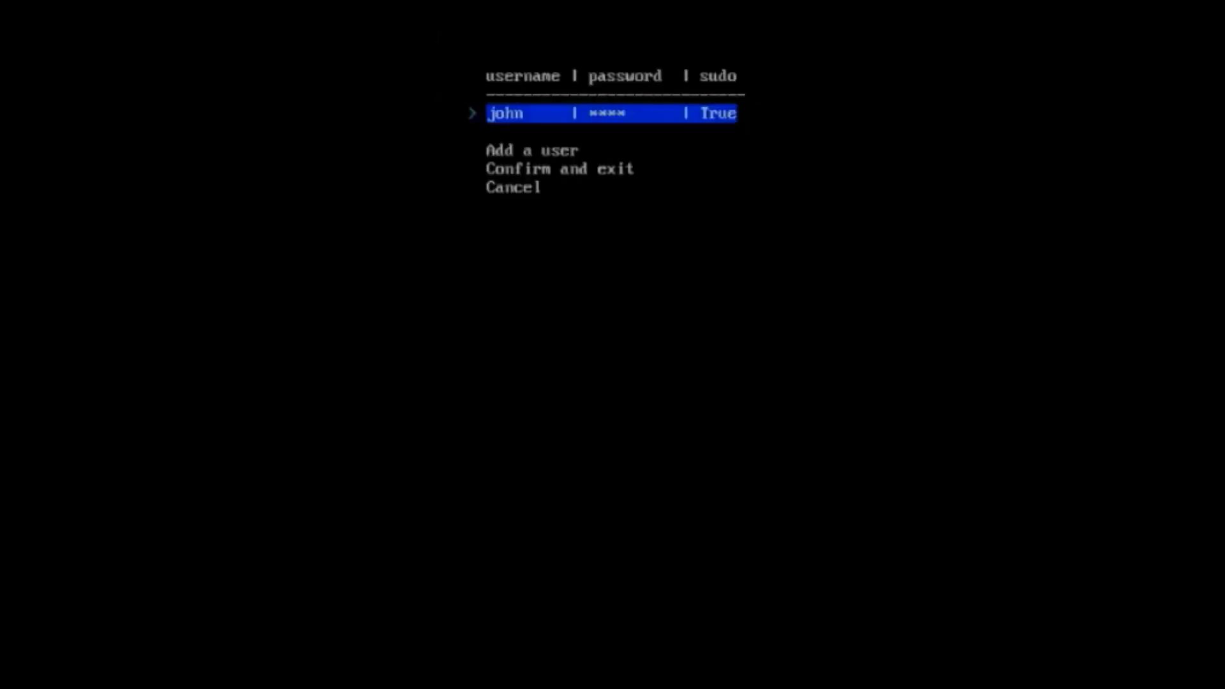
key(Down)
key(Down)
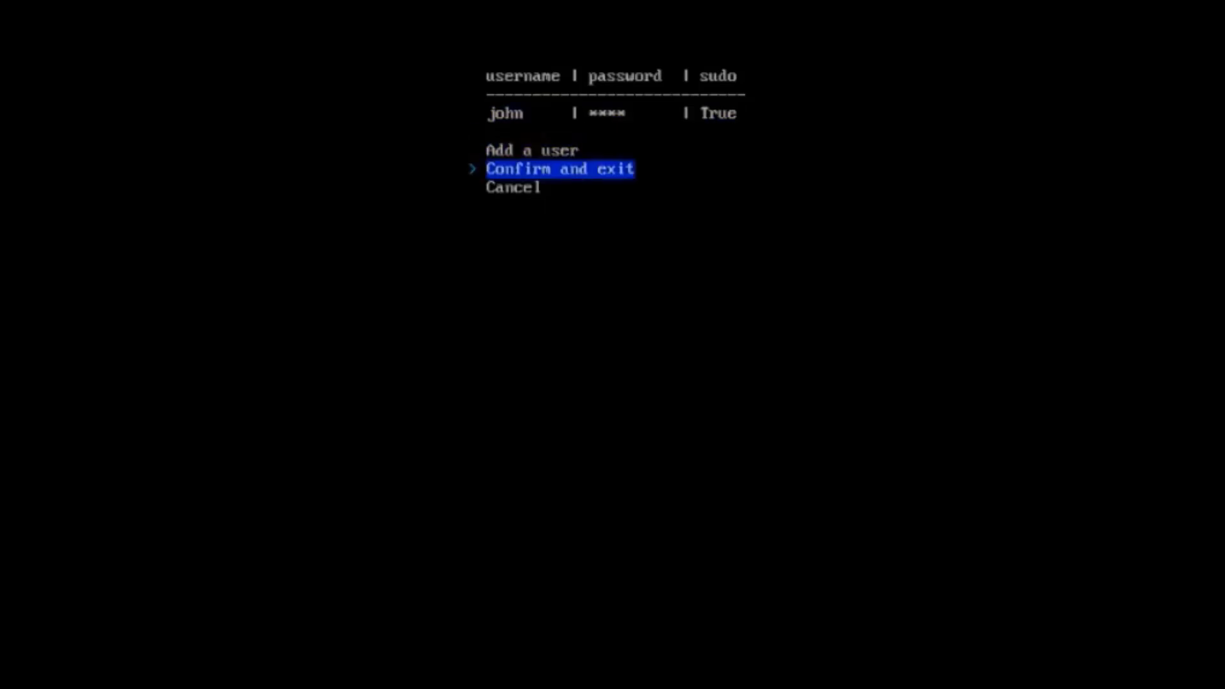
key(Return)
key(Down)
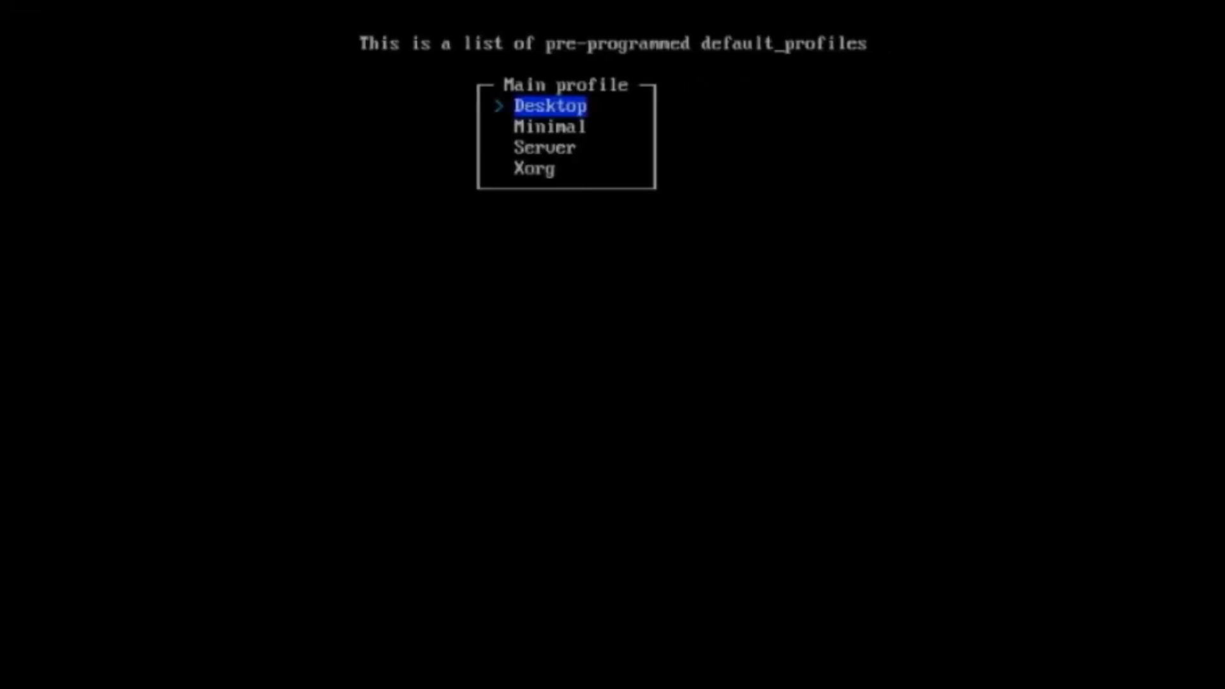
key(Return)
- Choose the Desktop profile type with KDE Plasma ticked
key(Down)
key(Down)
key(Down)
key(Down)
key(Down)
key(Down)
key(Down)
key(Down)
key(Down)
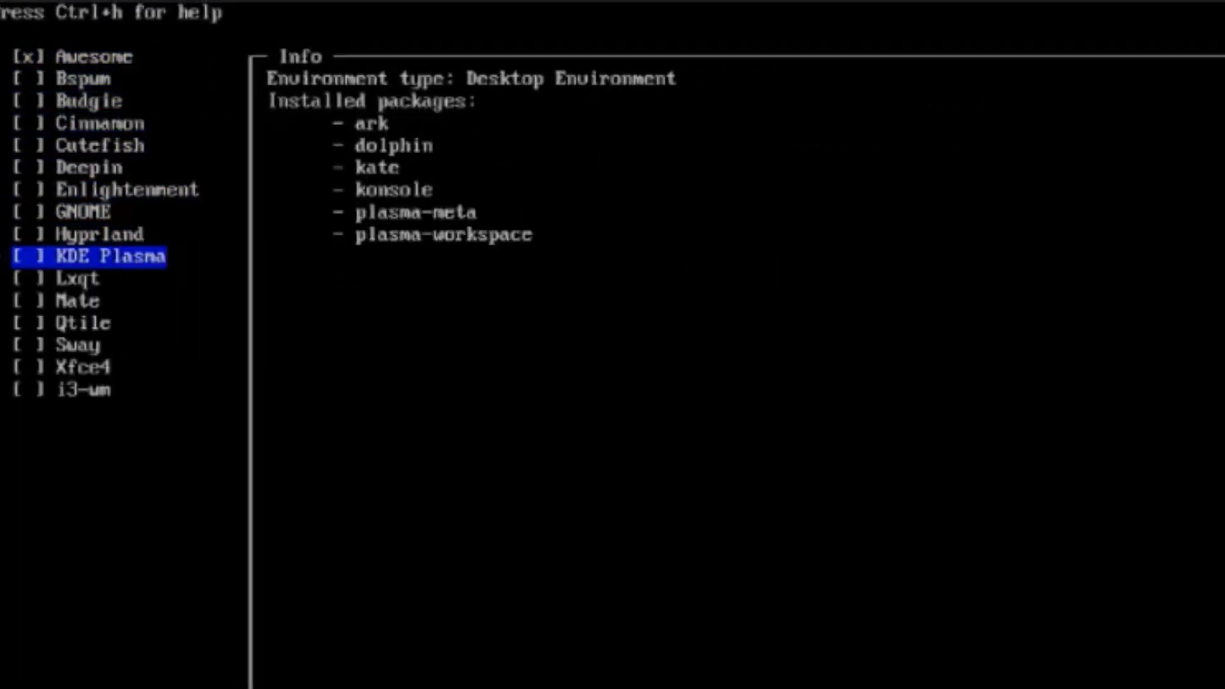
key(space)
key(Return)
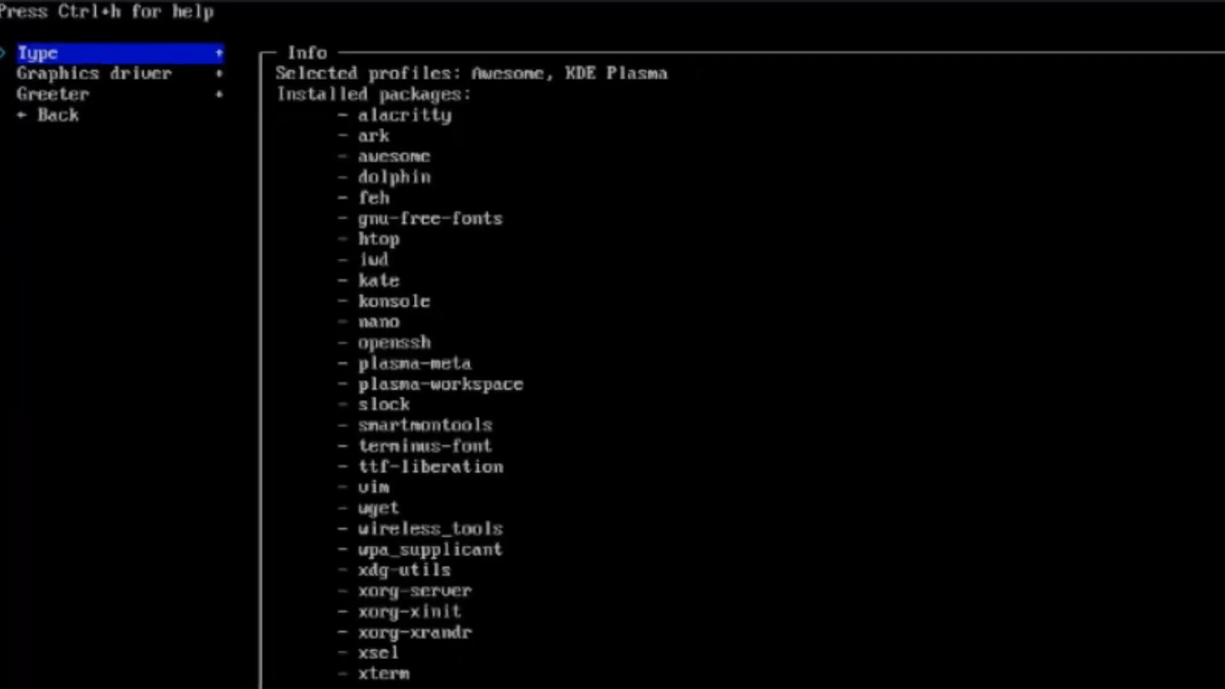
- Set the graphics driver to Nvidia (proprietary)
key(Down)
key(Return)
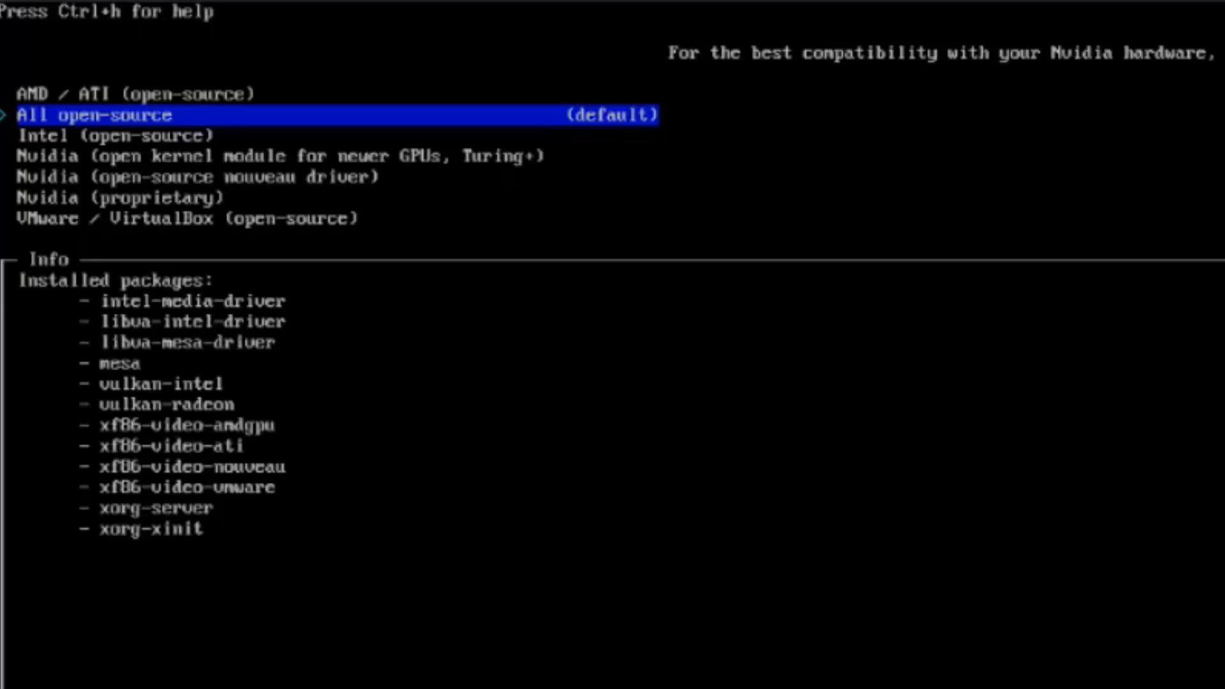
key(Down)
key(Down)
key(Down)
key(Down)
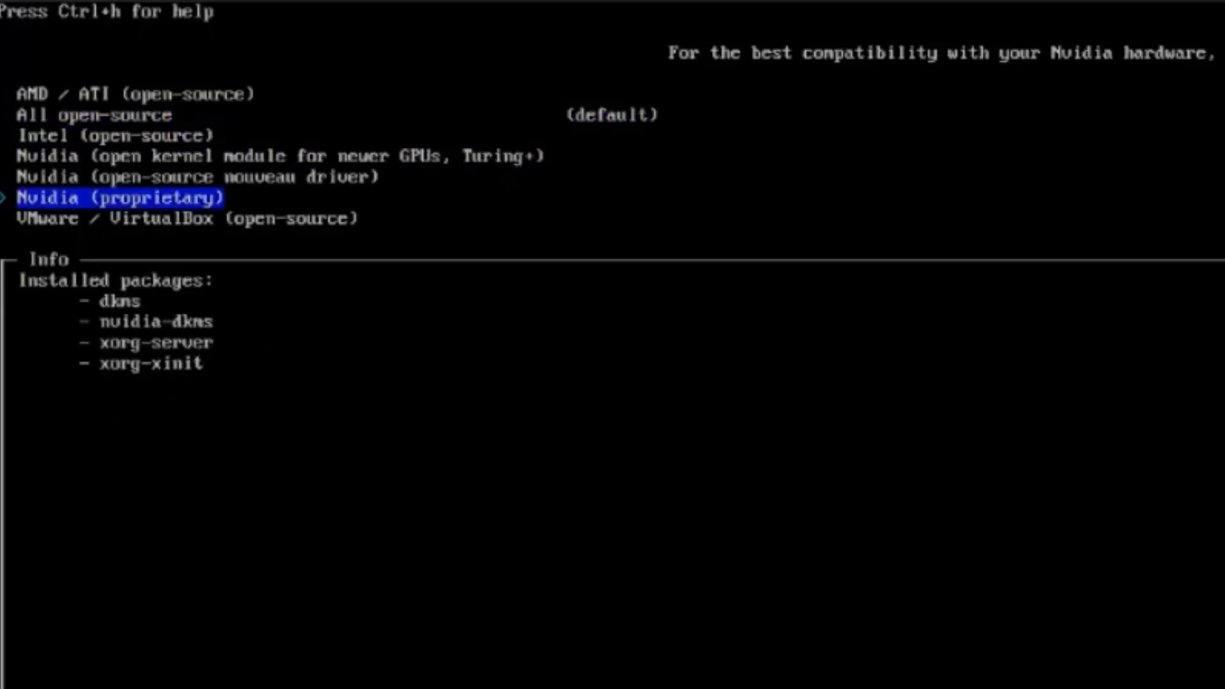
key(Return)
- Choose gdm as the login greeter and return to the main menu
key(Down)
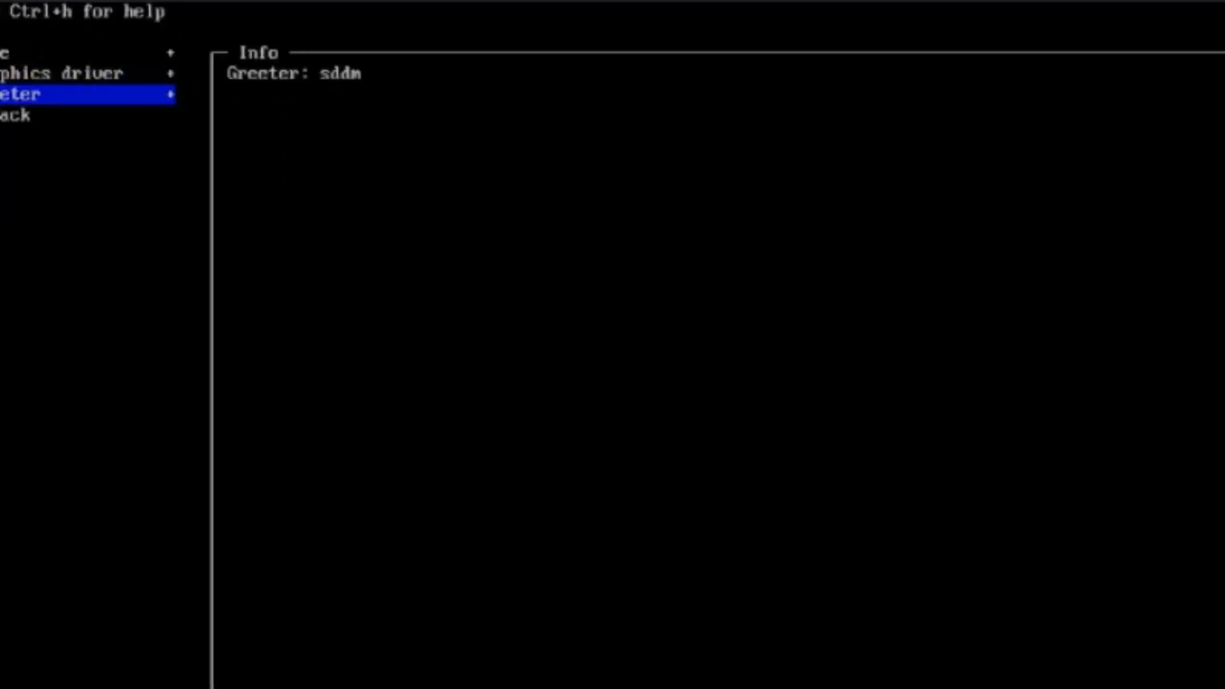
key(Return)
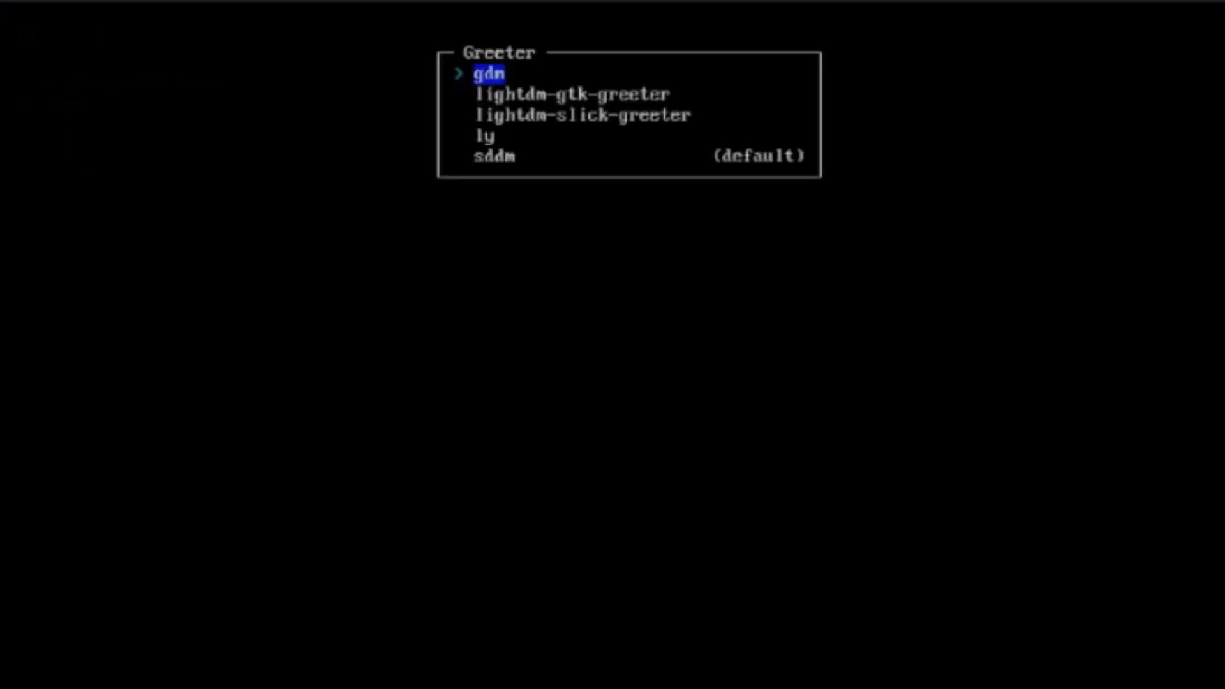
key(Return)
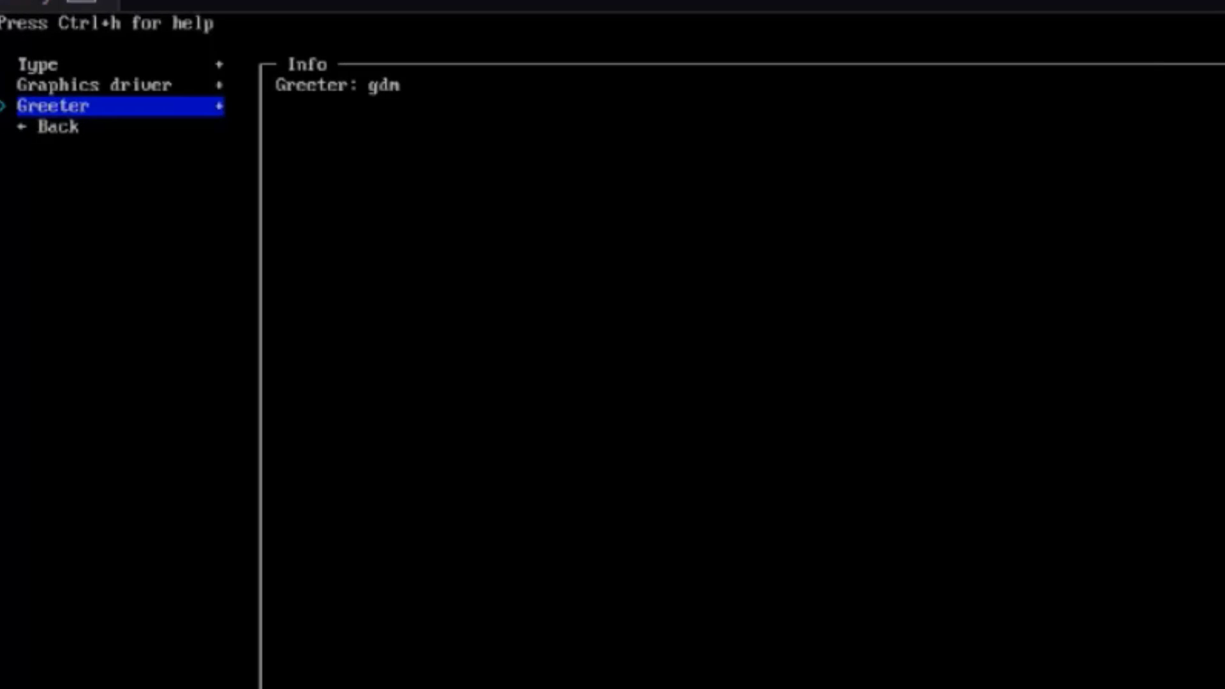
key(Down)
key(Return)
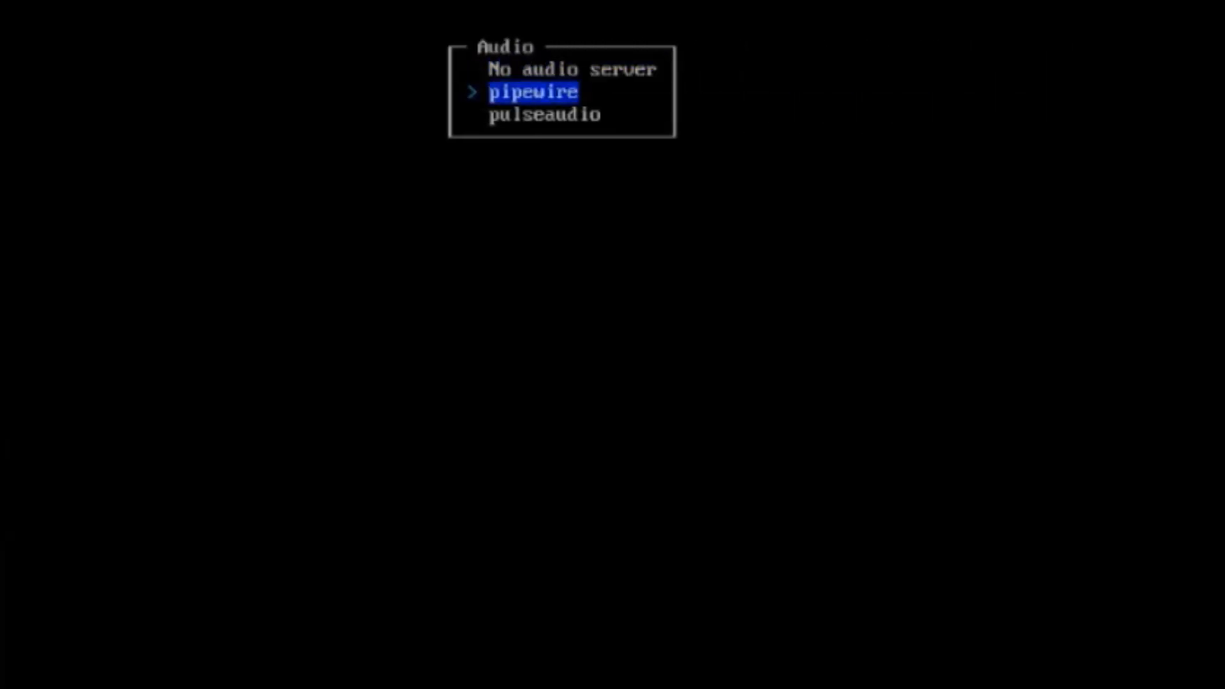
- Select pipewire as the audio server, then bring up the kernel choices
key(Return)
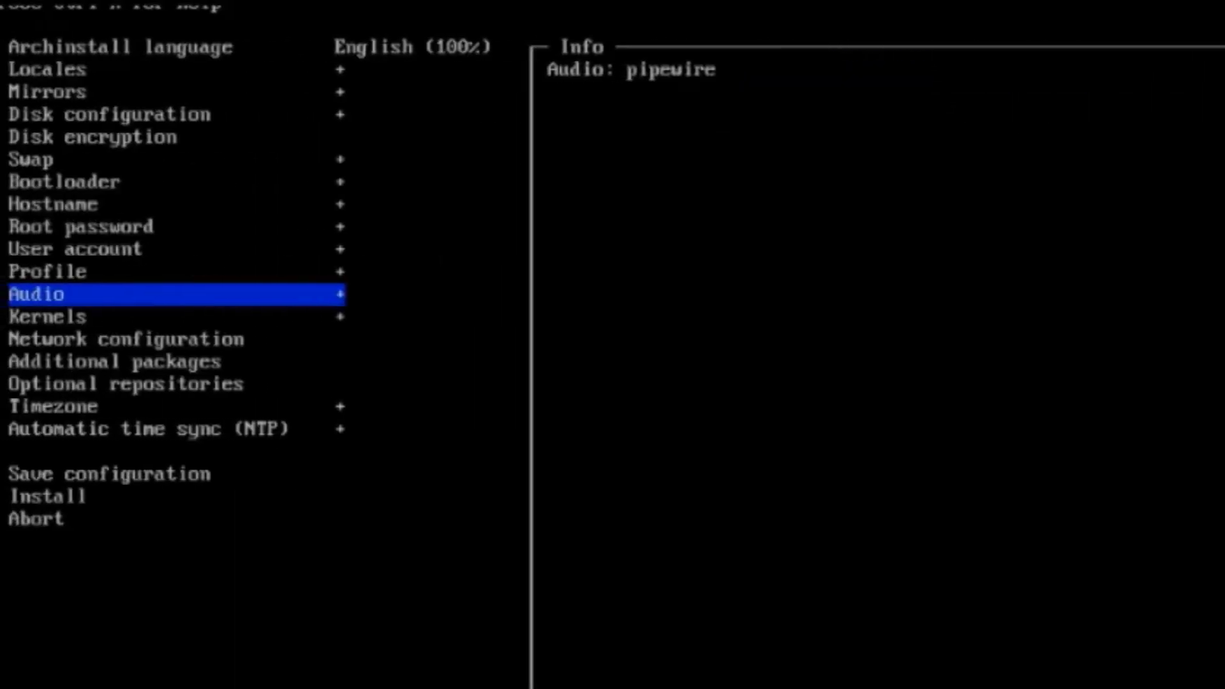
key(Down)
key(Return)
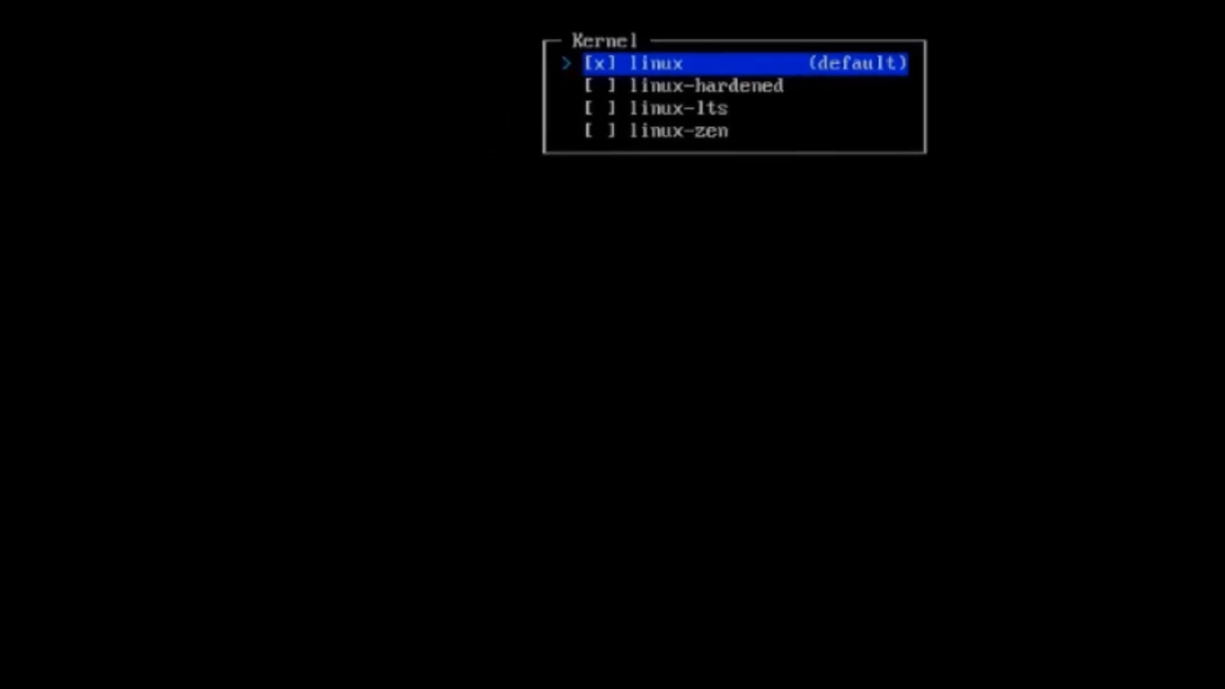
- Keep the linux kernel and use NetworkManager for network configuration
key(Return)
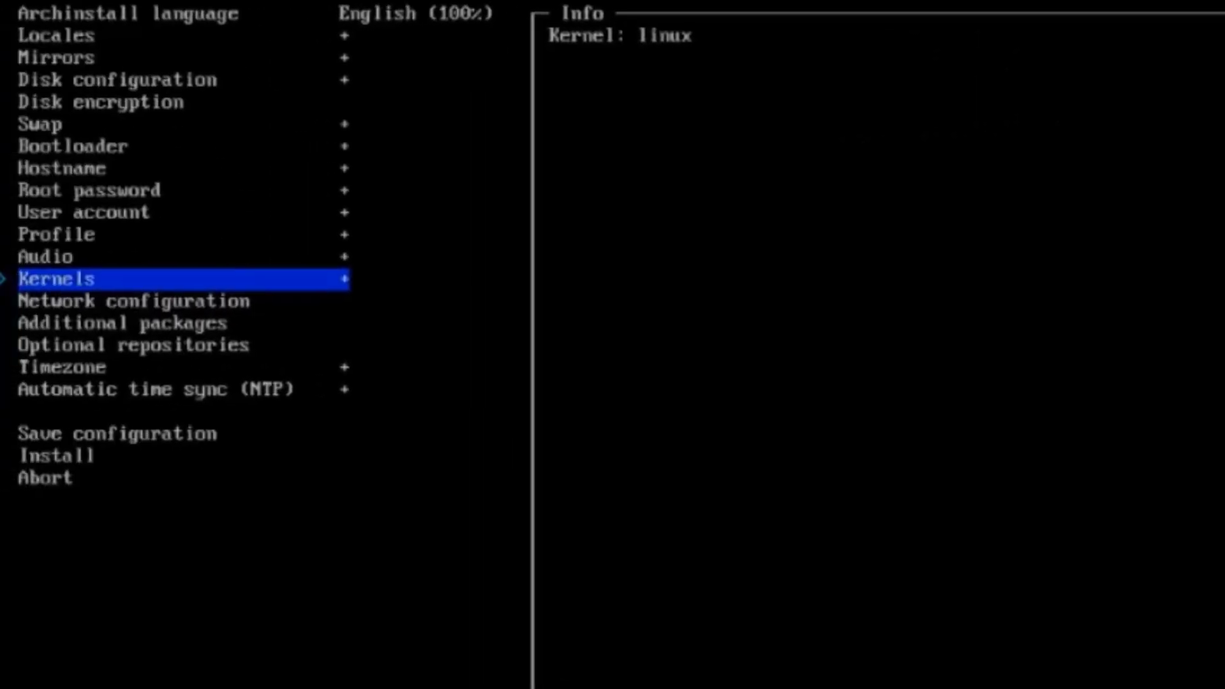
key(Down)
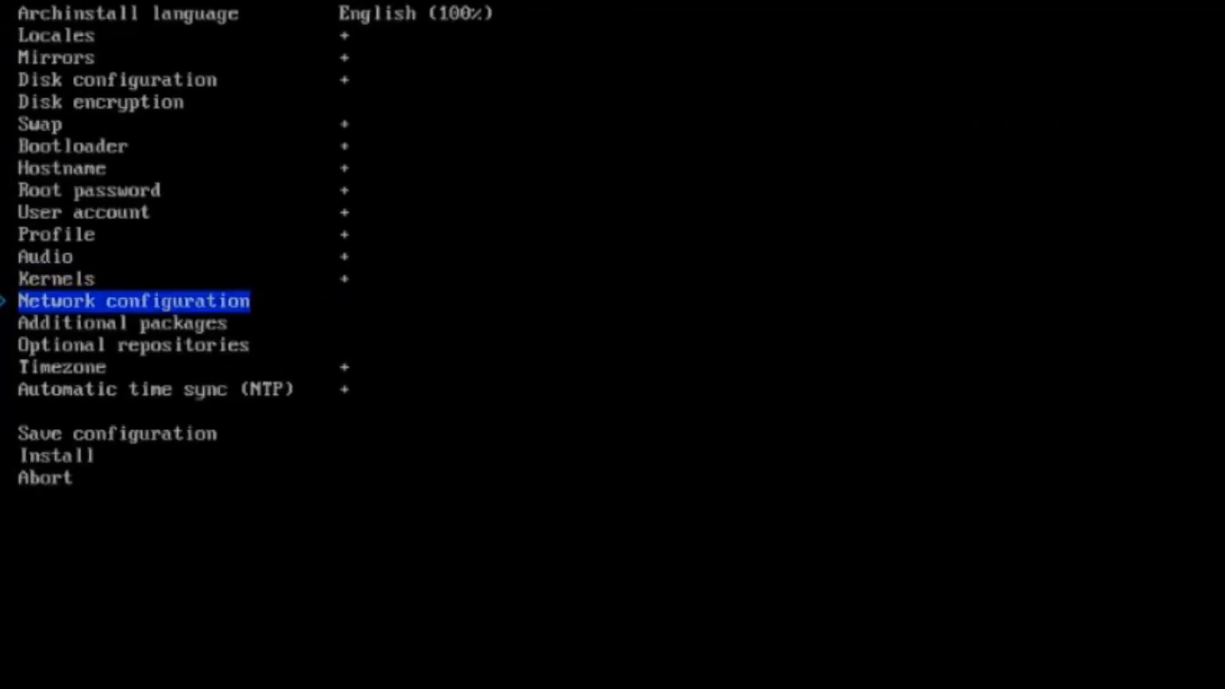
key(Return)
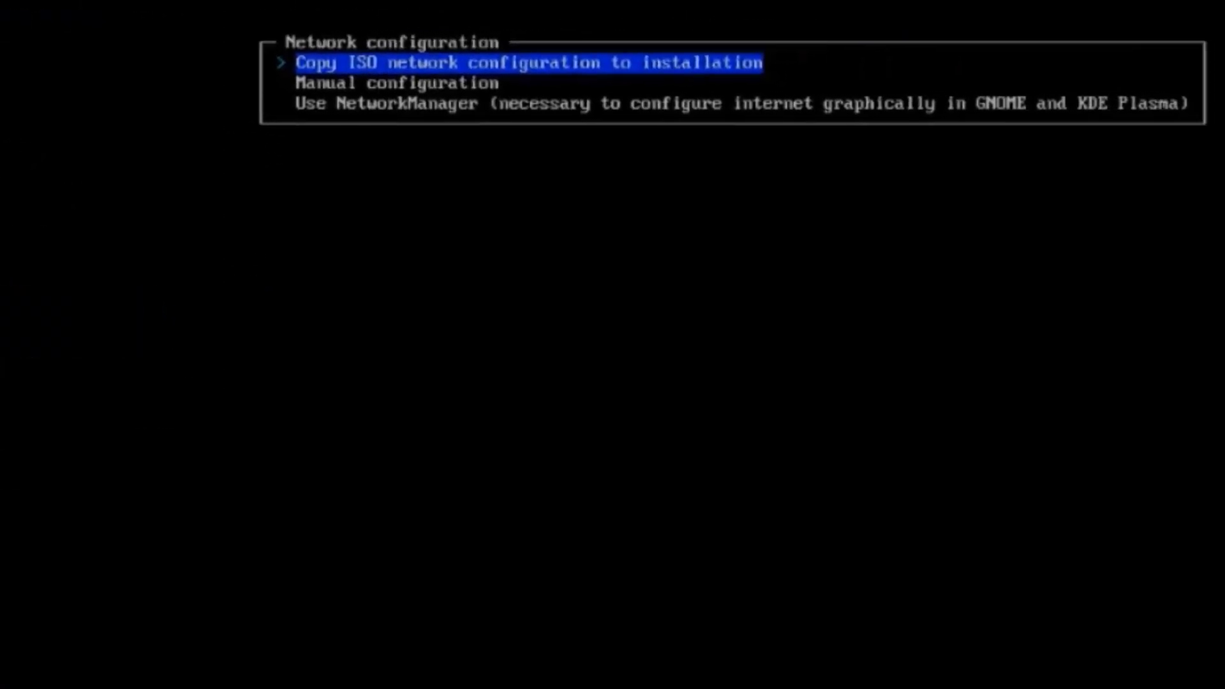
key(Down)
key(Down)
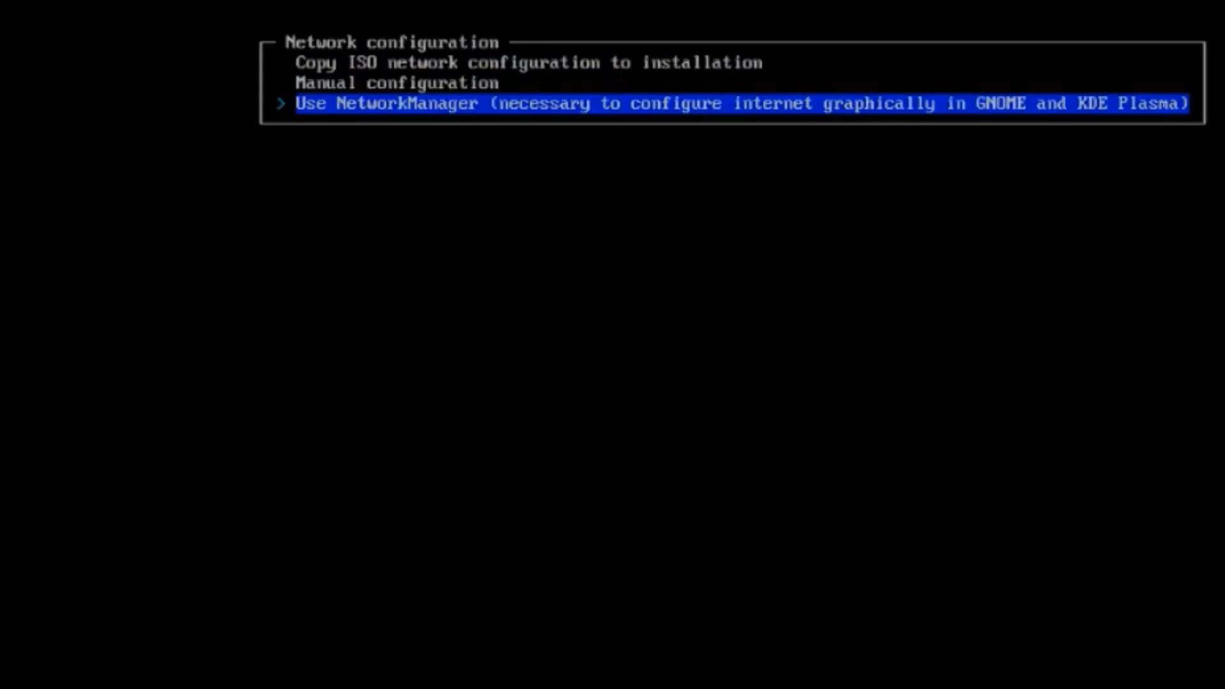
key(Return)
- Enable the multilib optional repository
key(Down)
key(Up)
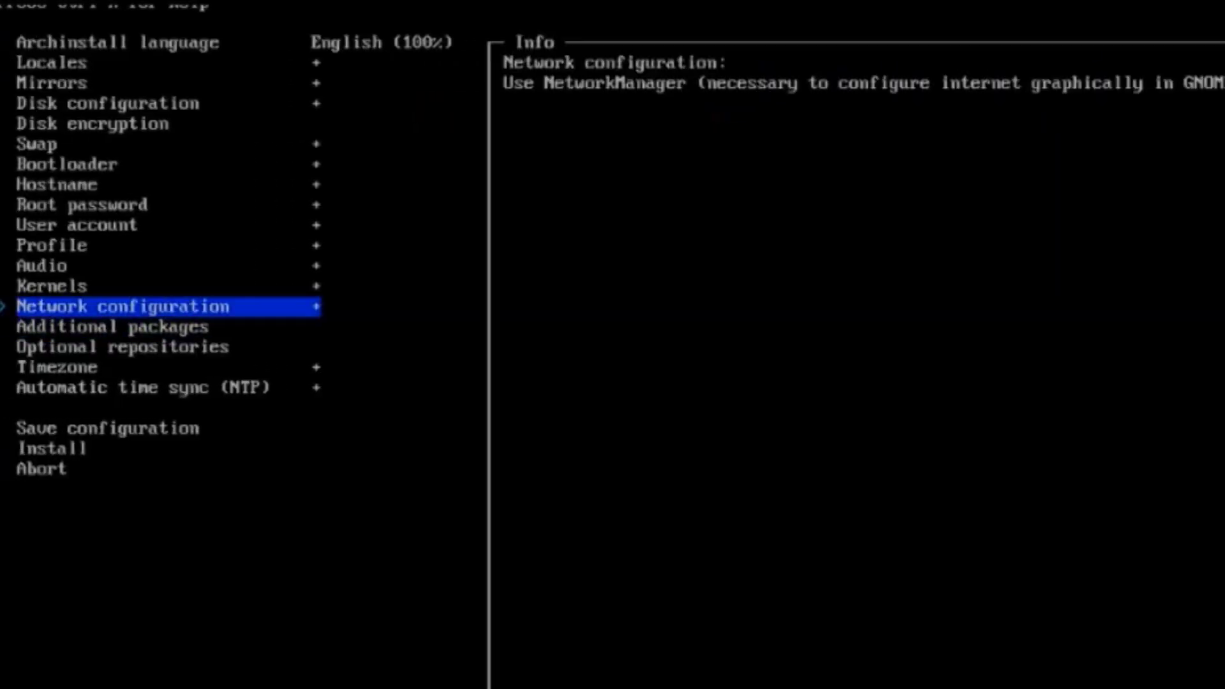
key(Down)
key(Down)
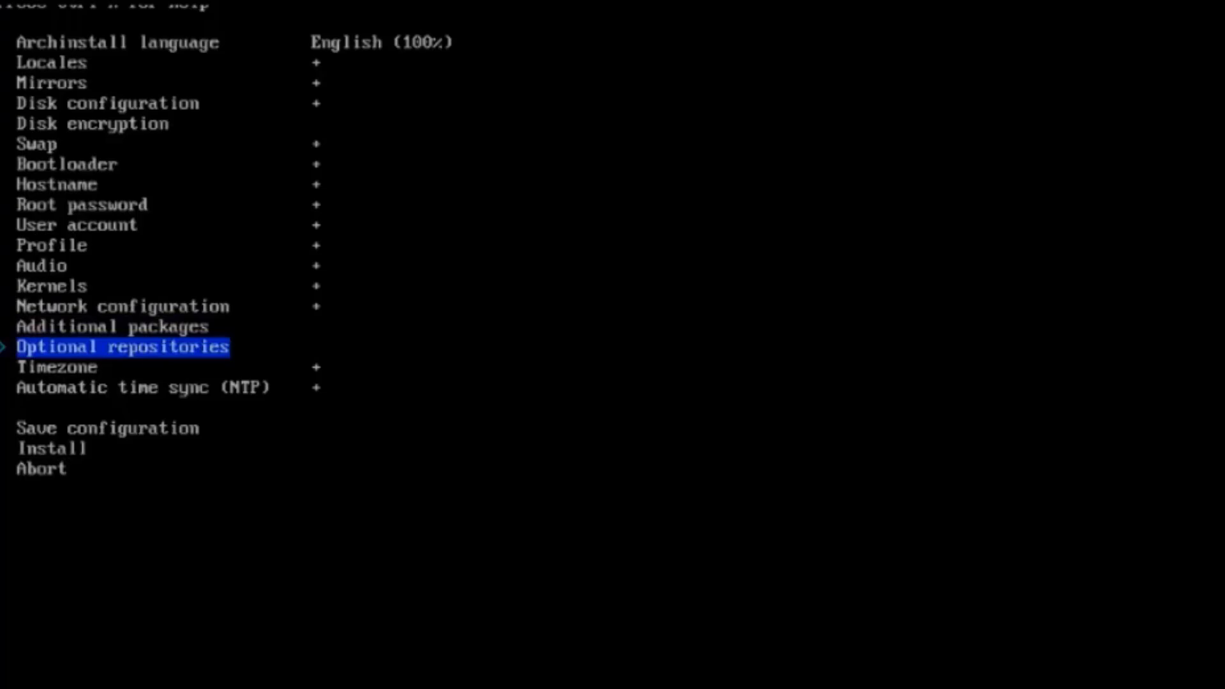
key(Return)
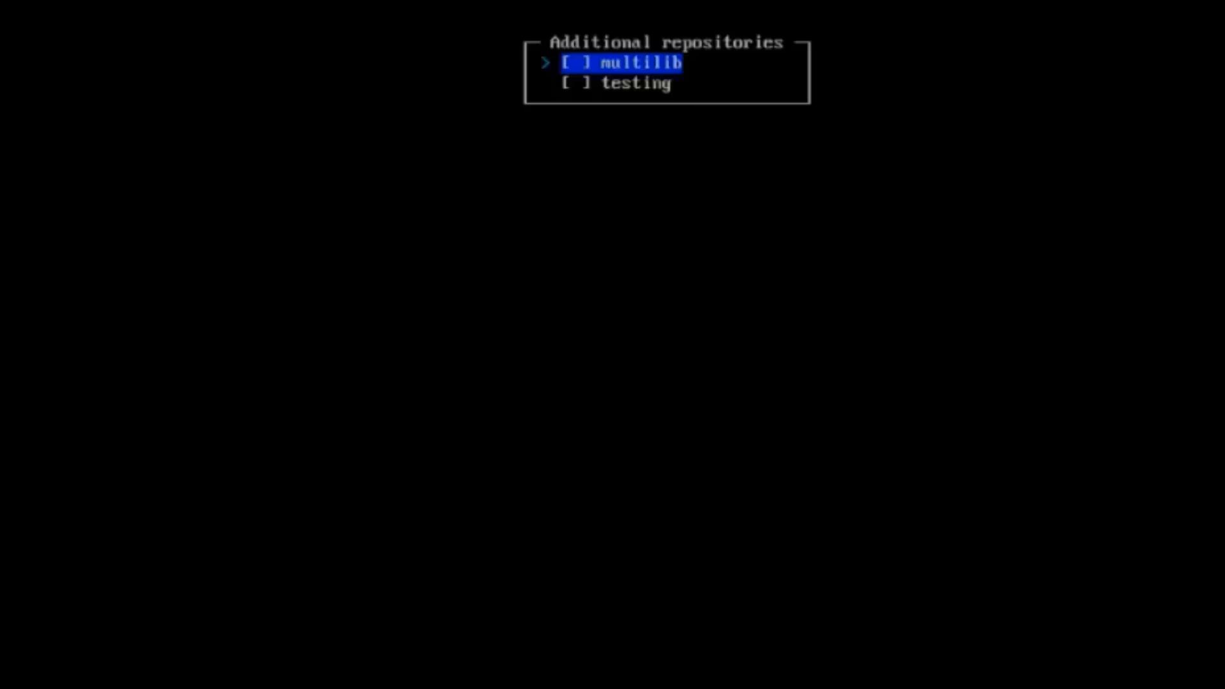
key(space)
key(Return)
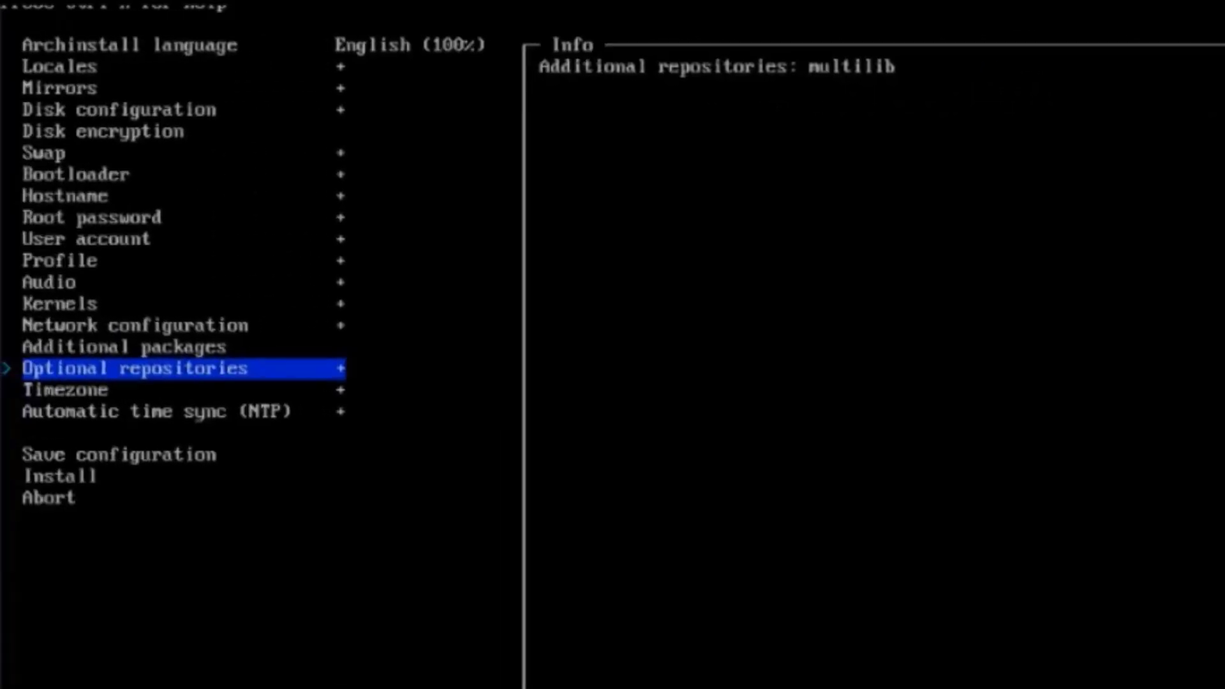
- Set the timezone to US/Eastern
key(Down)
key(Return)
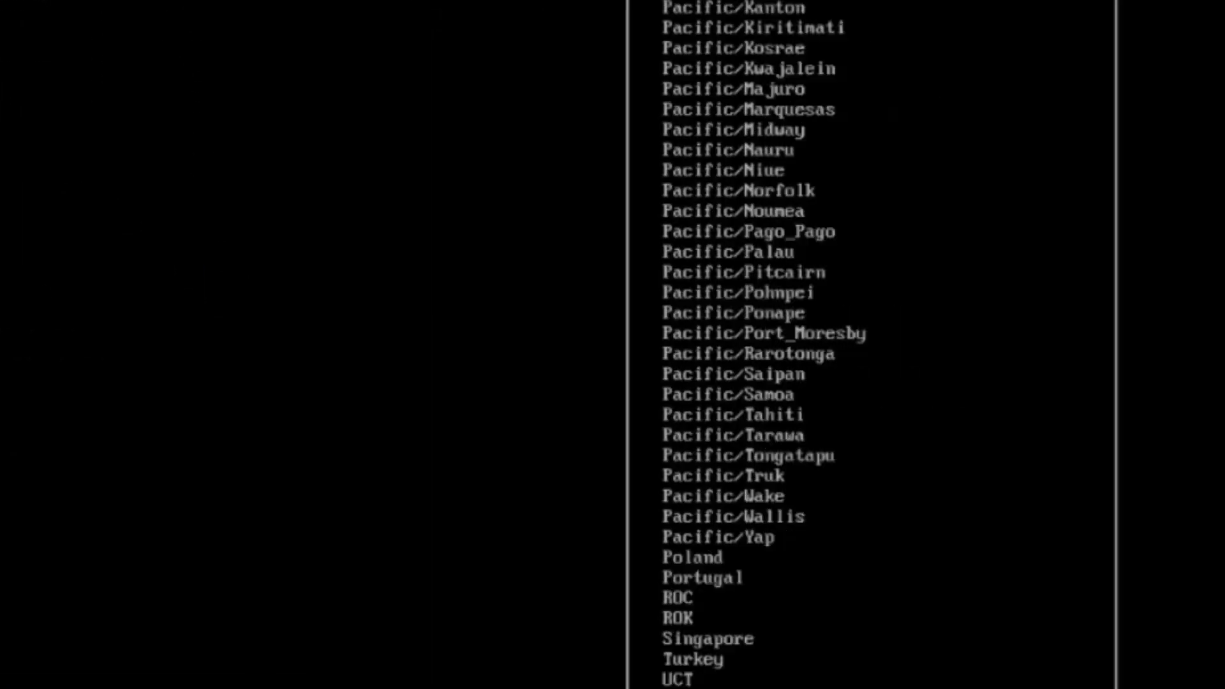
key(Up)
key(Up)
key(Up)
key(Up)
key(Up)
key(Up)
key(Up)
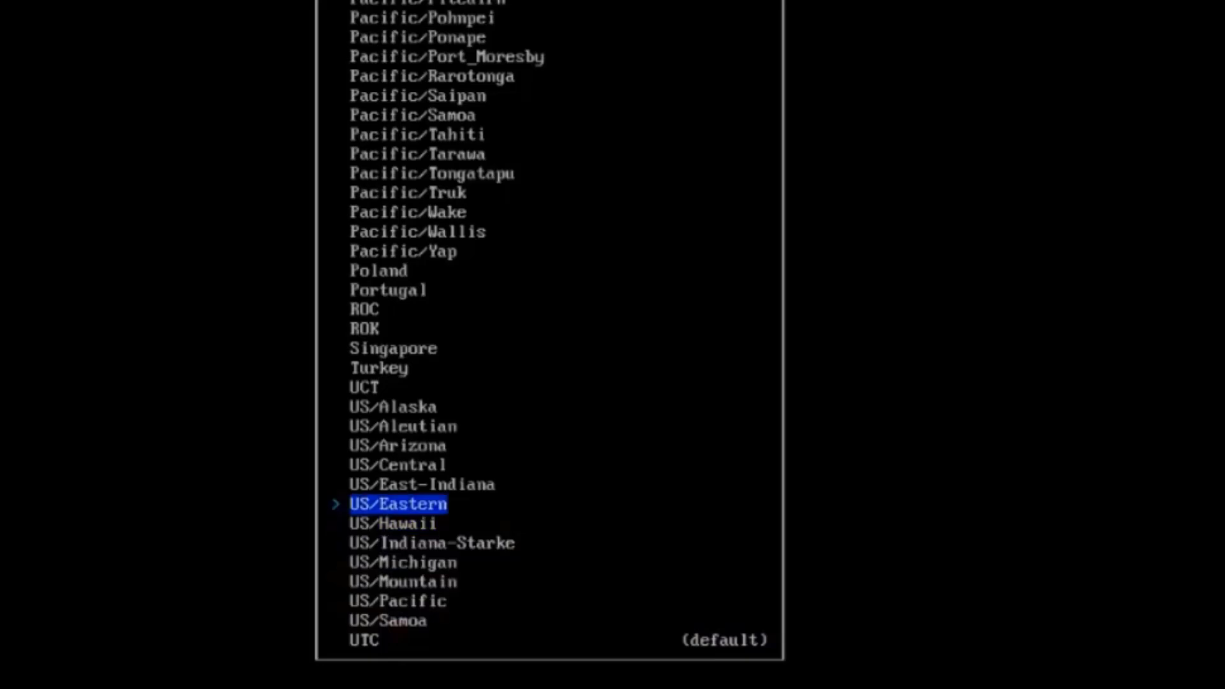
key(Return)
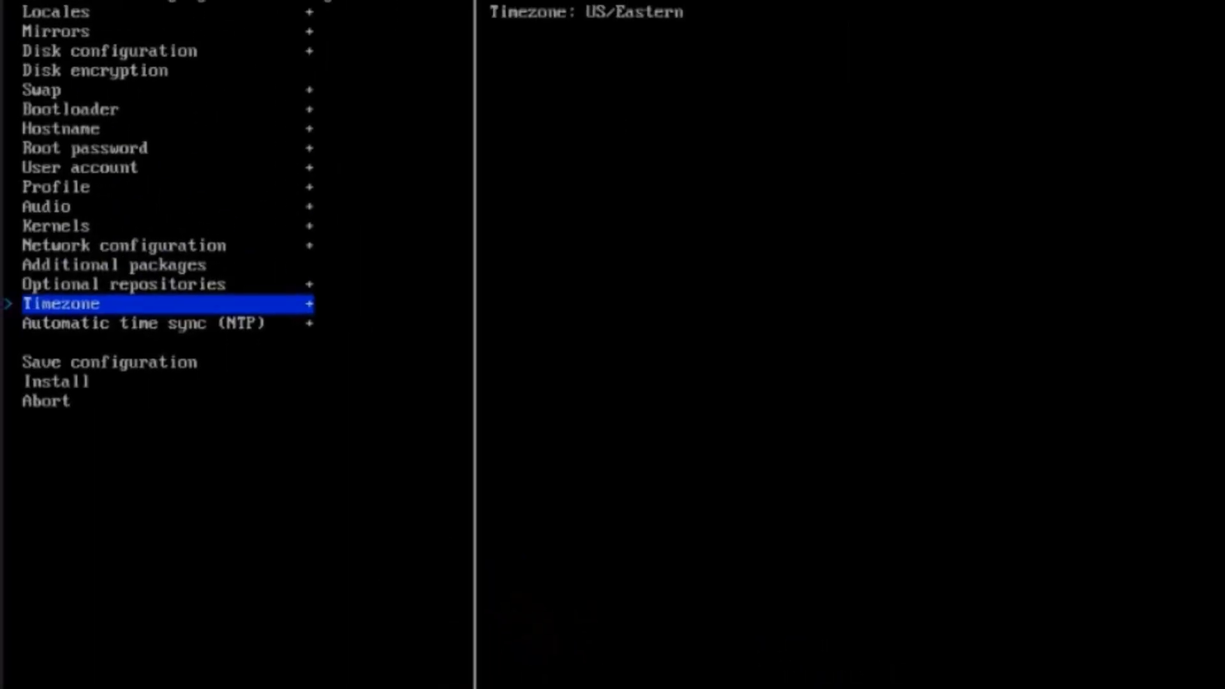
key(Down)
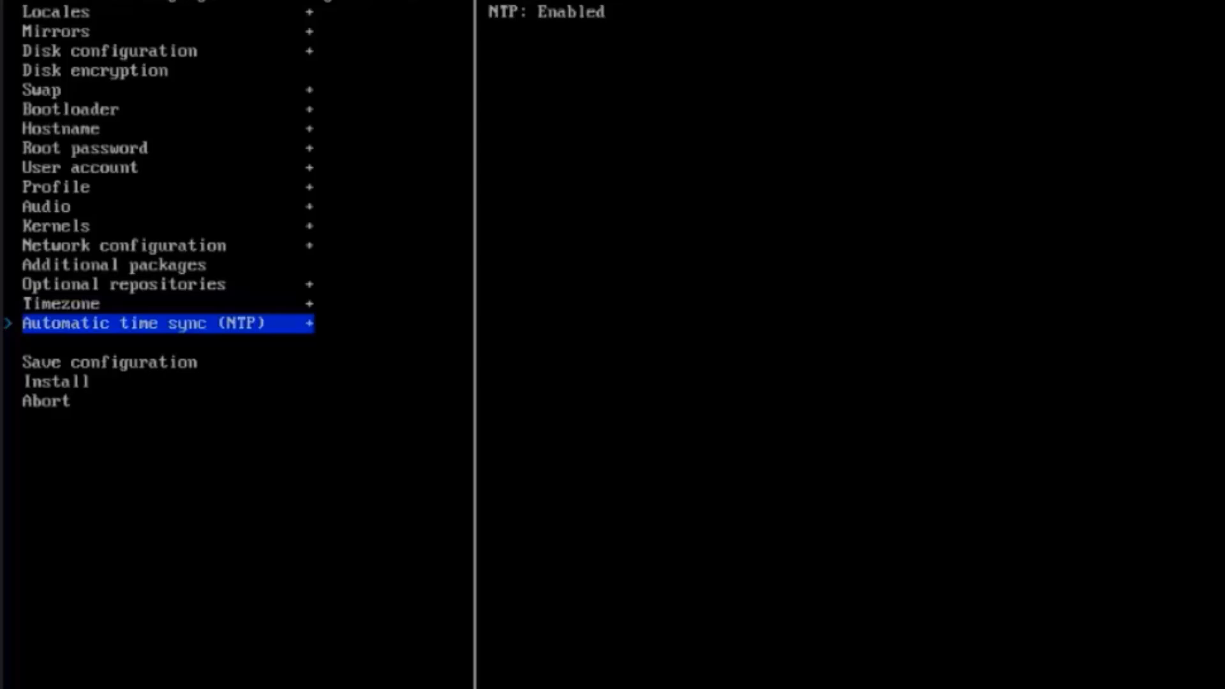
- Start the installation with the chosen settings and confirm applying the configuration
key(Down)
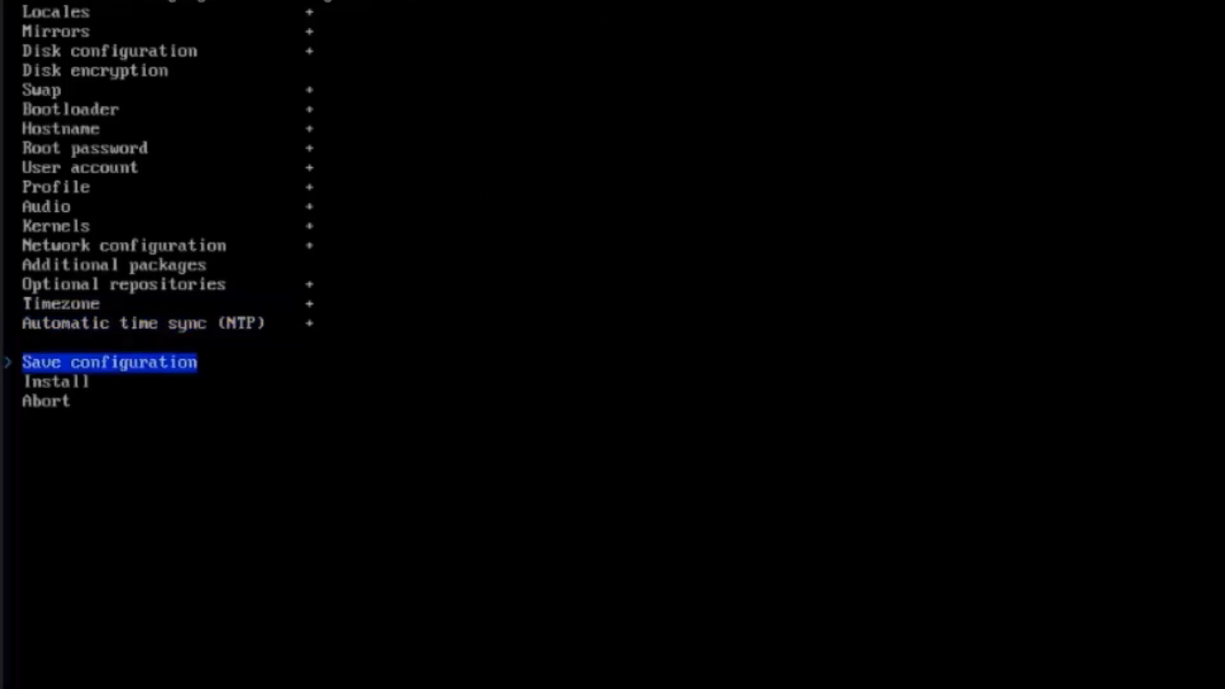
key(Down)
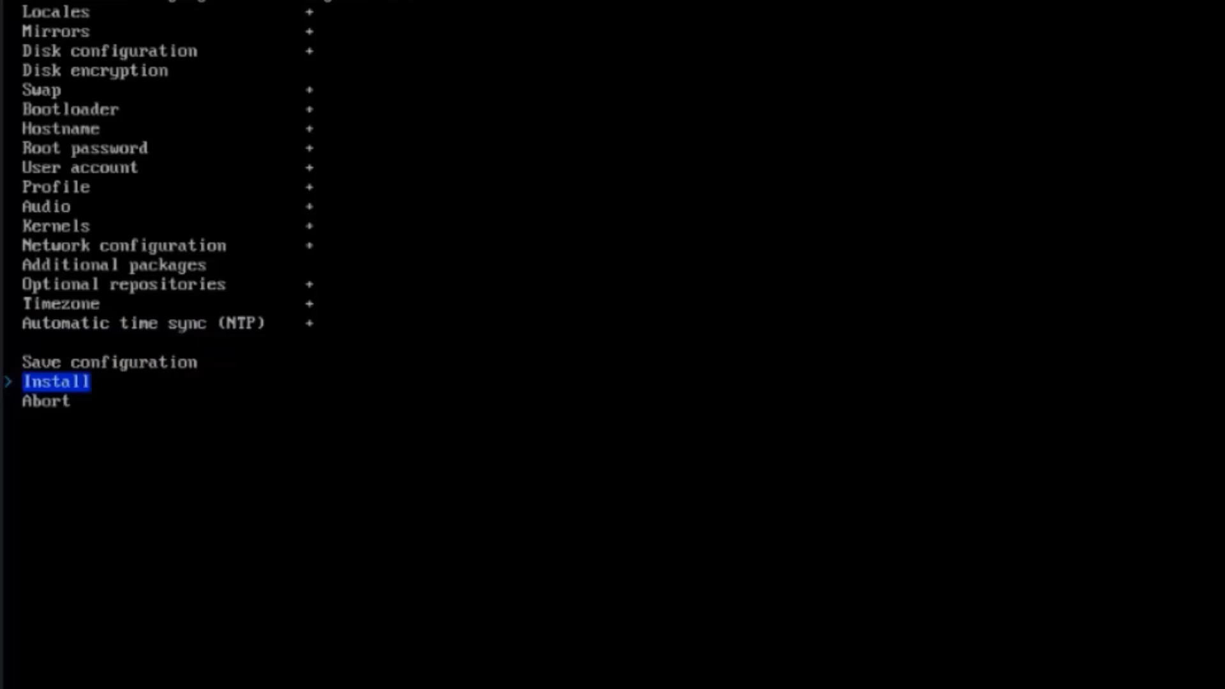
key(Return)
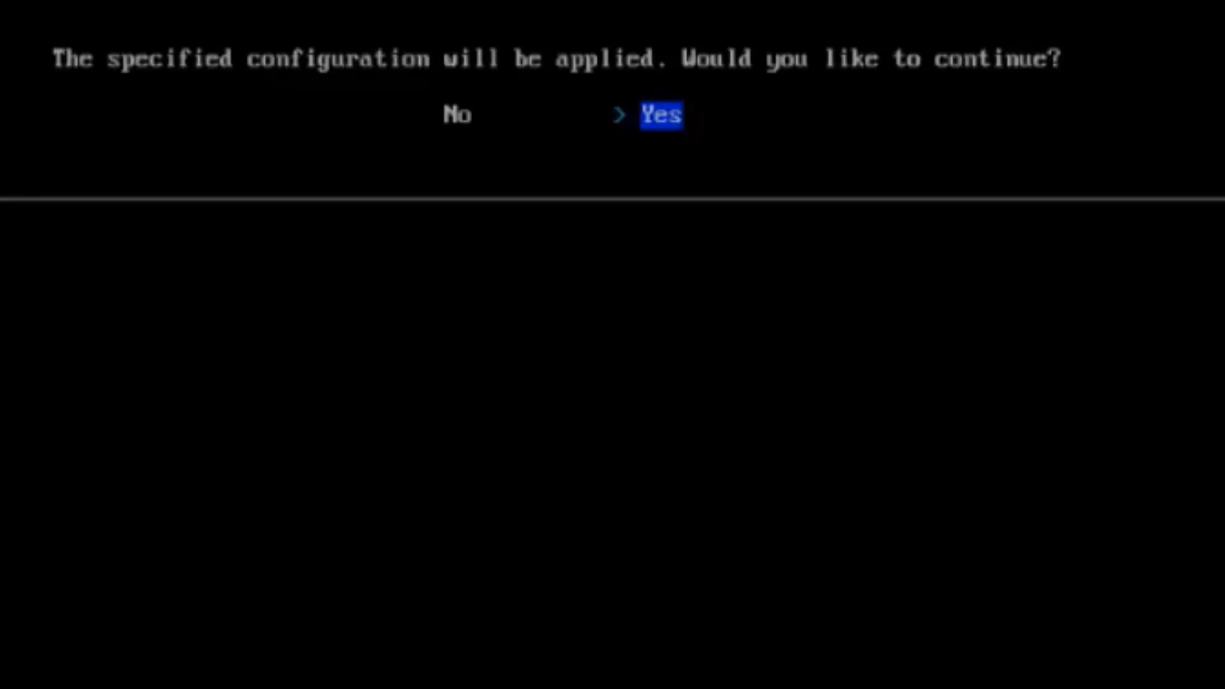
key(Return)
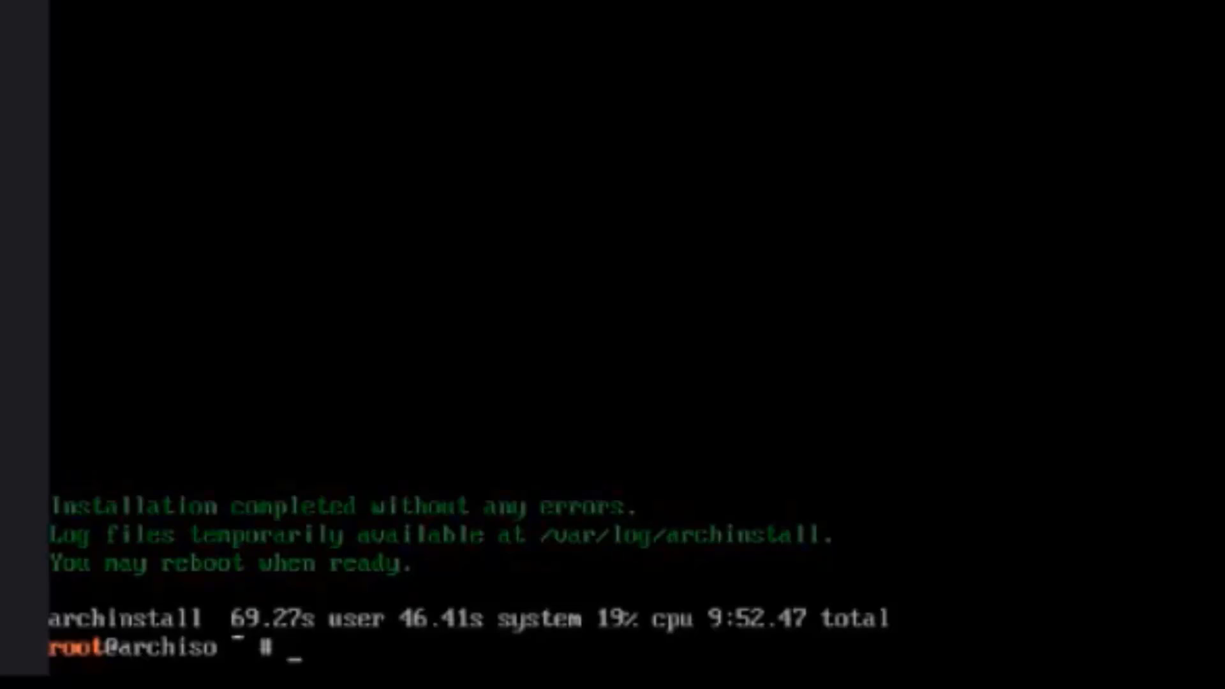
- Reboot into the new system and log in with the account password
text(reboot)
key(Return)
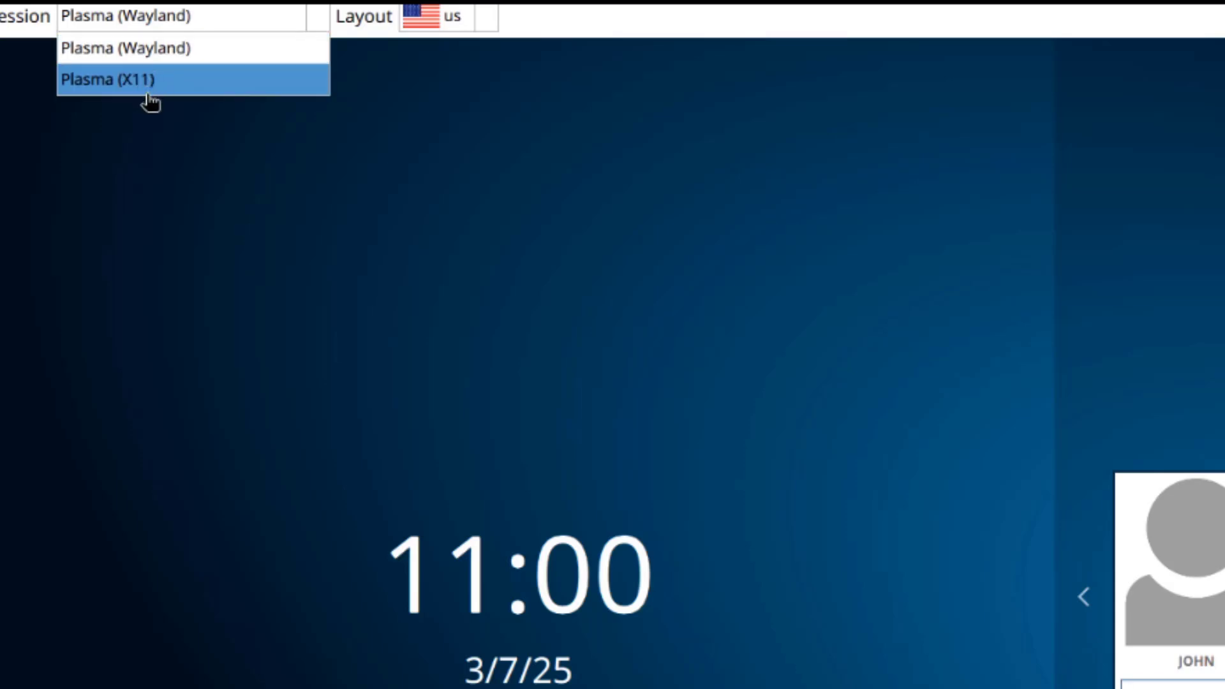
text(****)
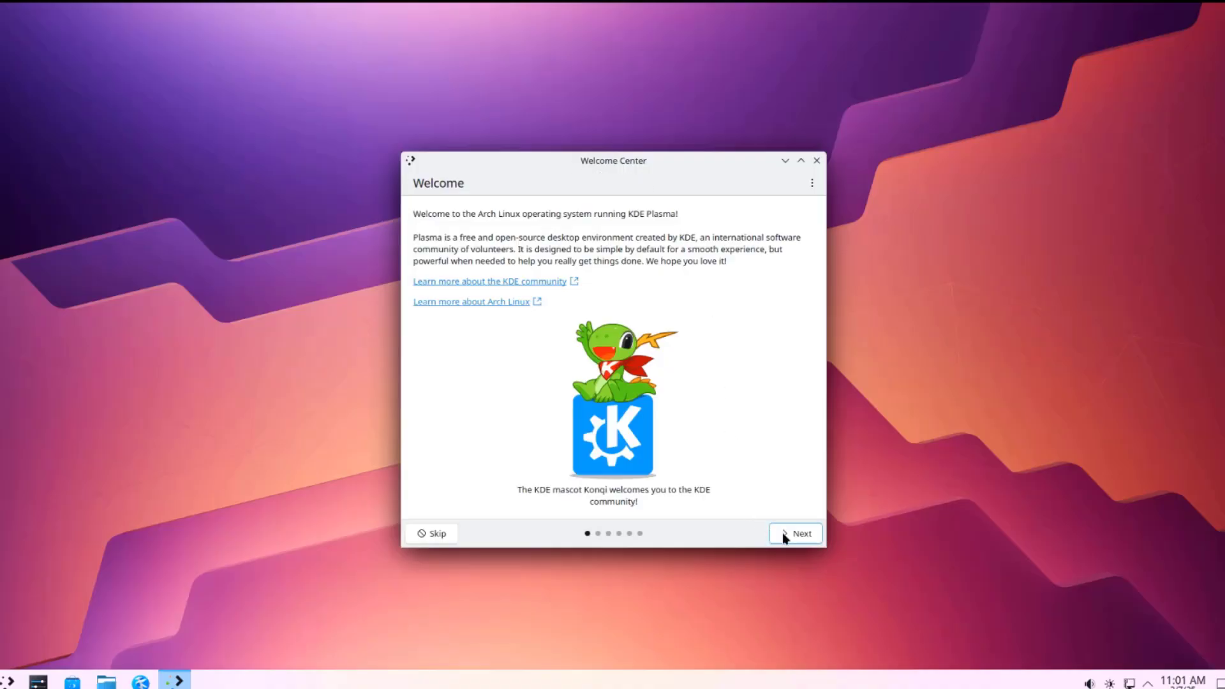
- Page through all the Welcome Center tour pages to the end and finish it
click(792, 538)
click(792, 538)
click(791, 538)
click(791, 538)
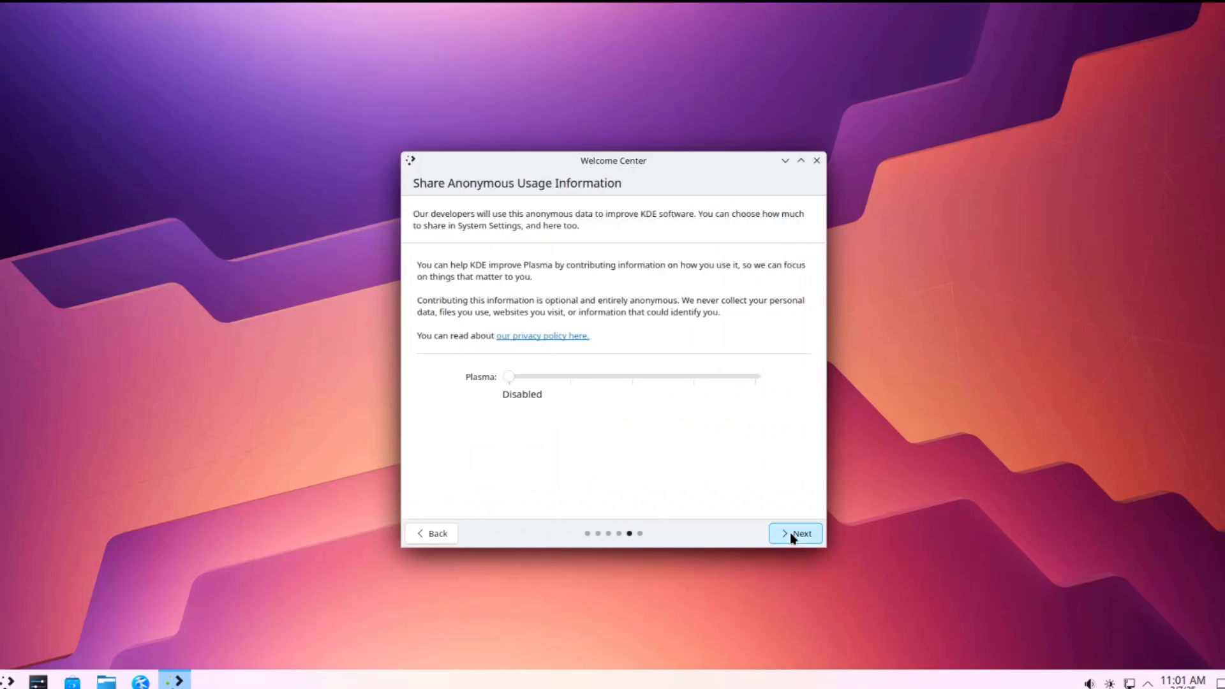
click(791, 538)
click(792, 537)
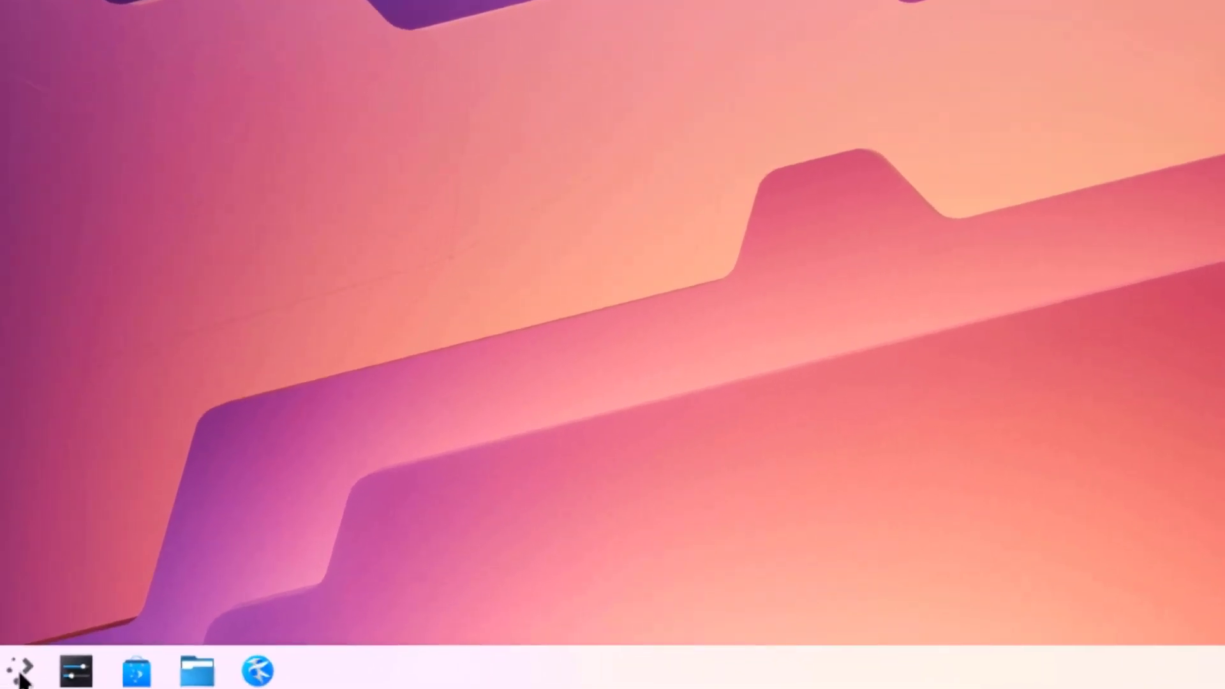
- Open the application launcher and scroll through All Applications
click(7, 680)
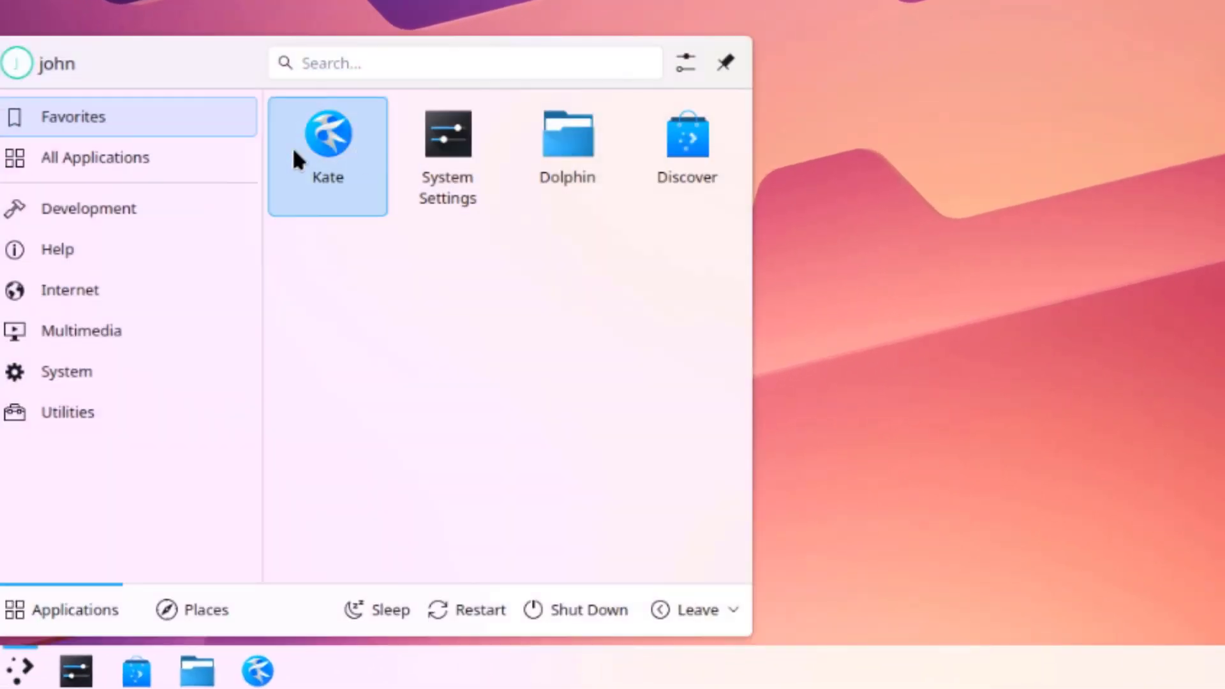
click(177, 162)
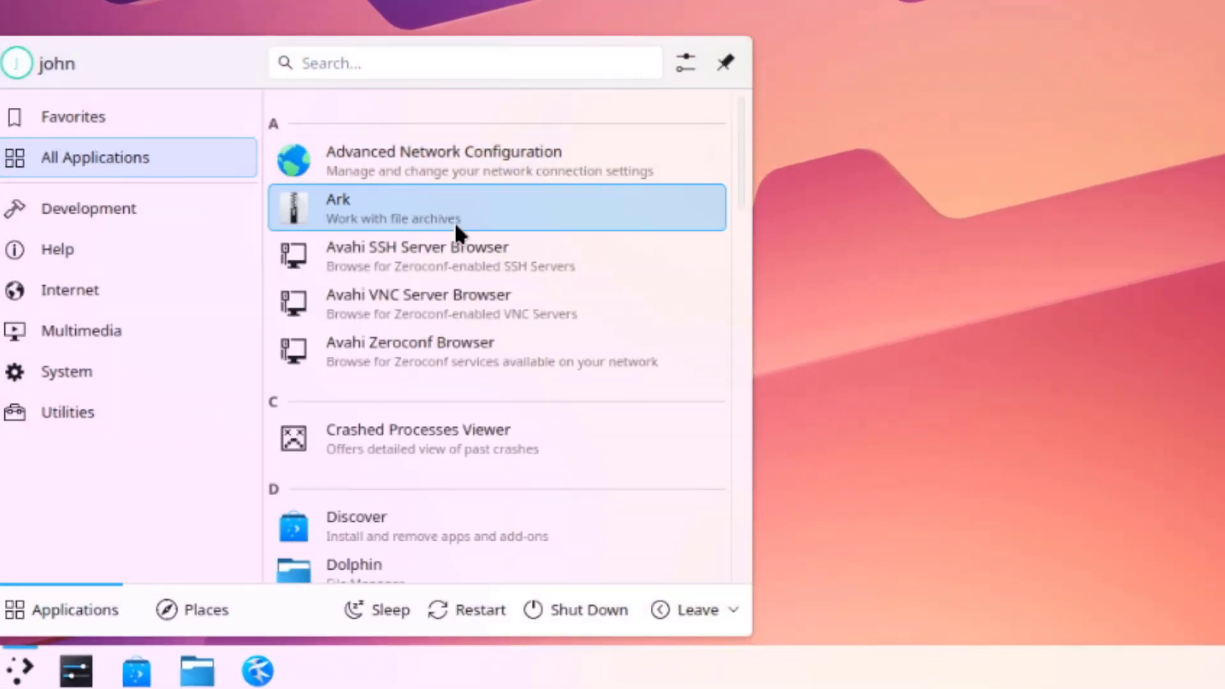
scroll(586, 274, down, 5)
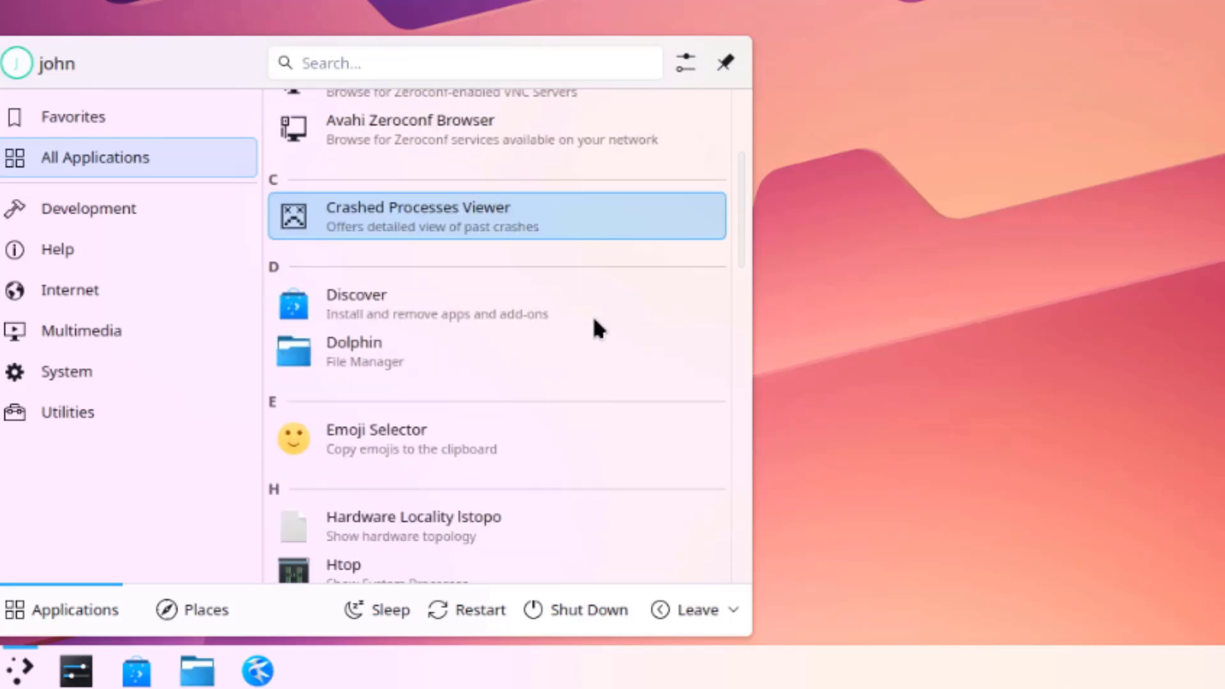
scroll(603, 321, down, 7)
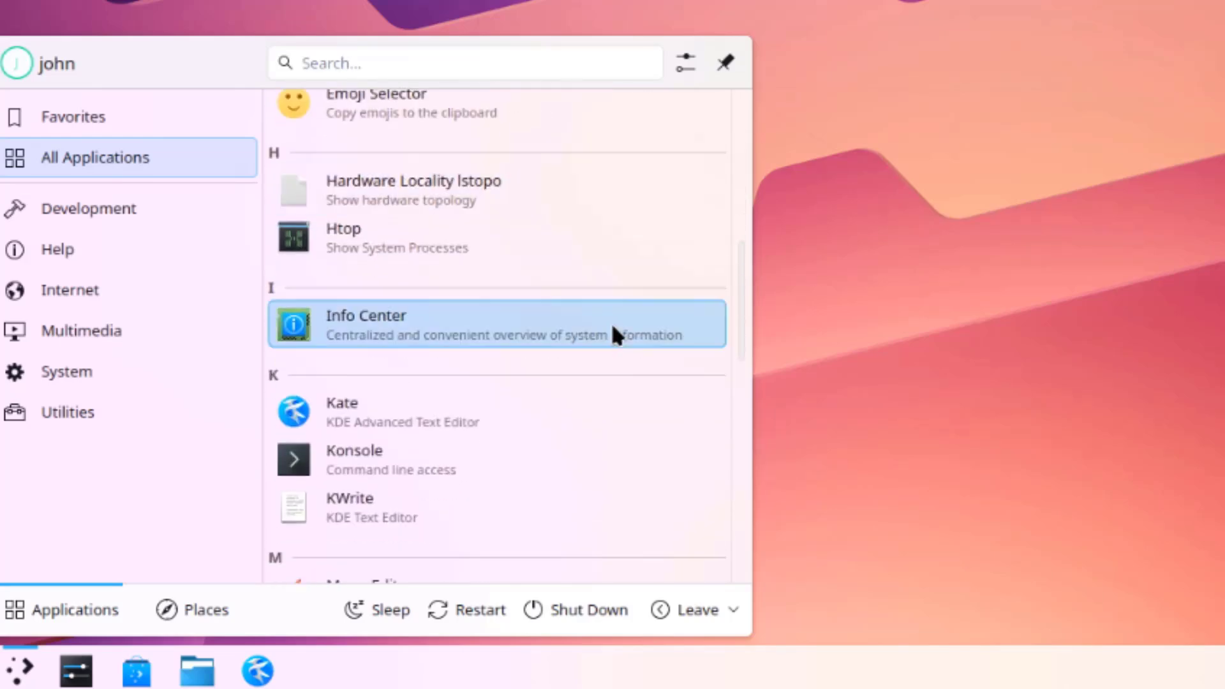
scroll(629, 344, down, 5)
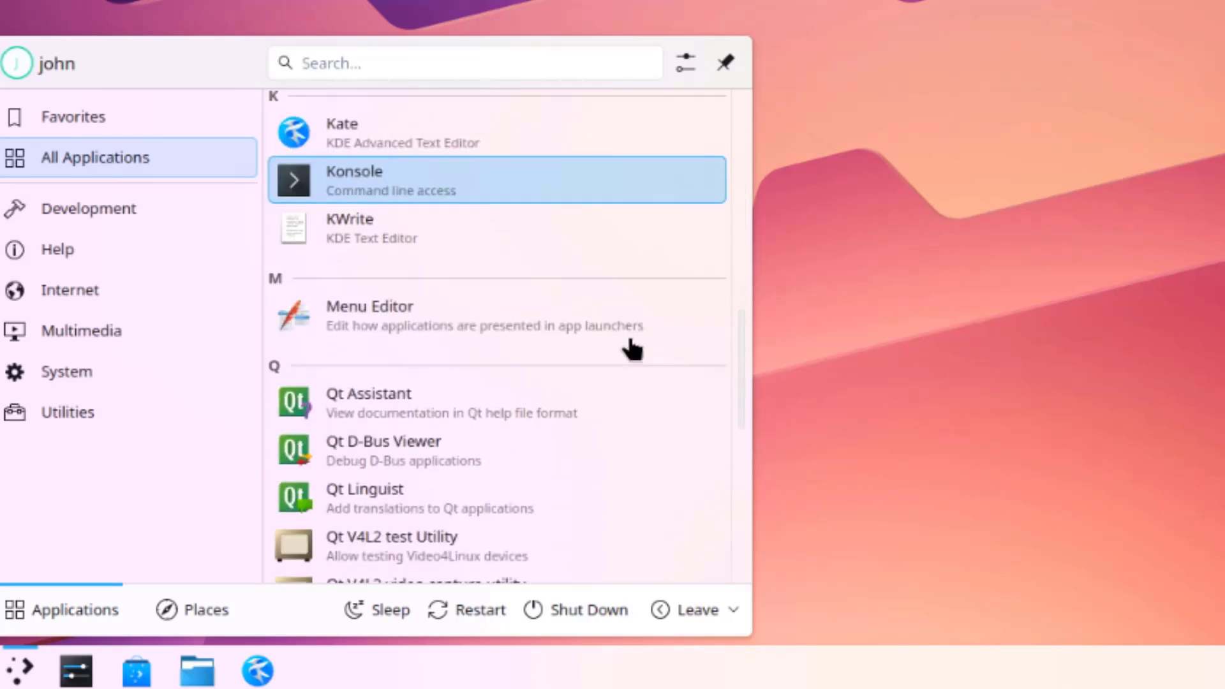
scroll(637, 344, down, 8)
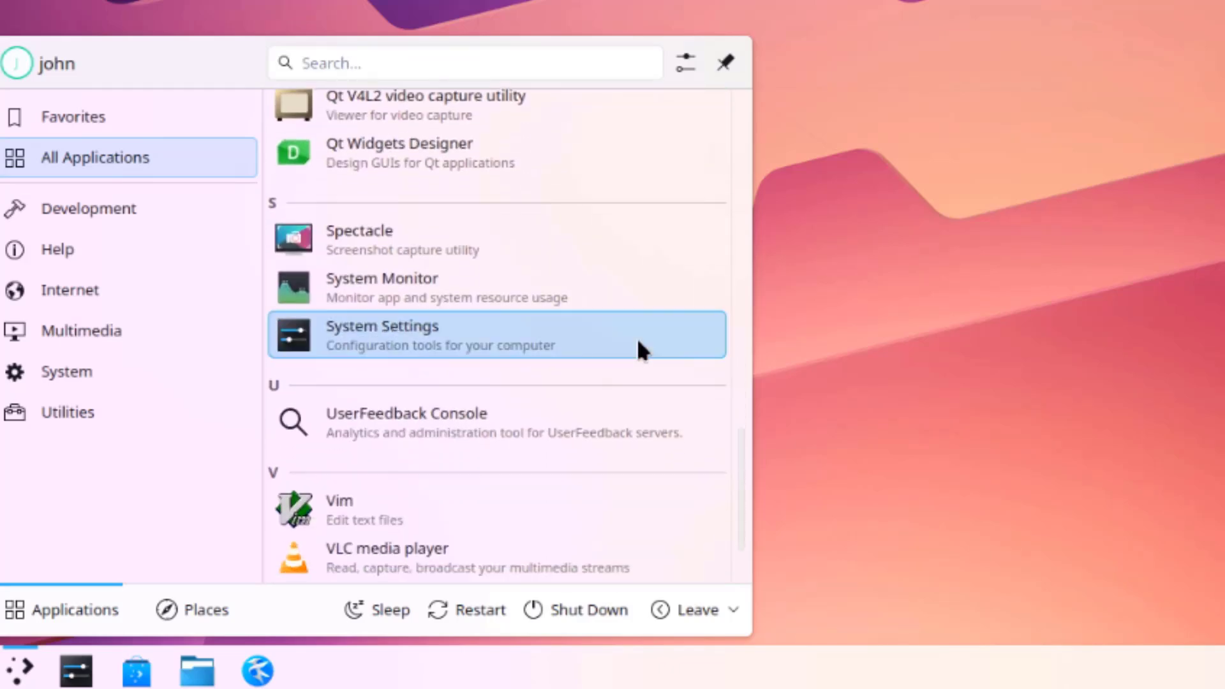
scroll(657, 370, up, 7)
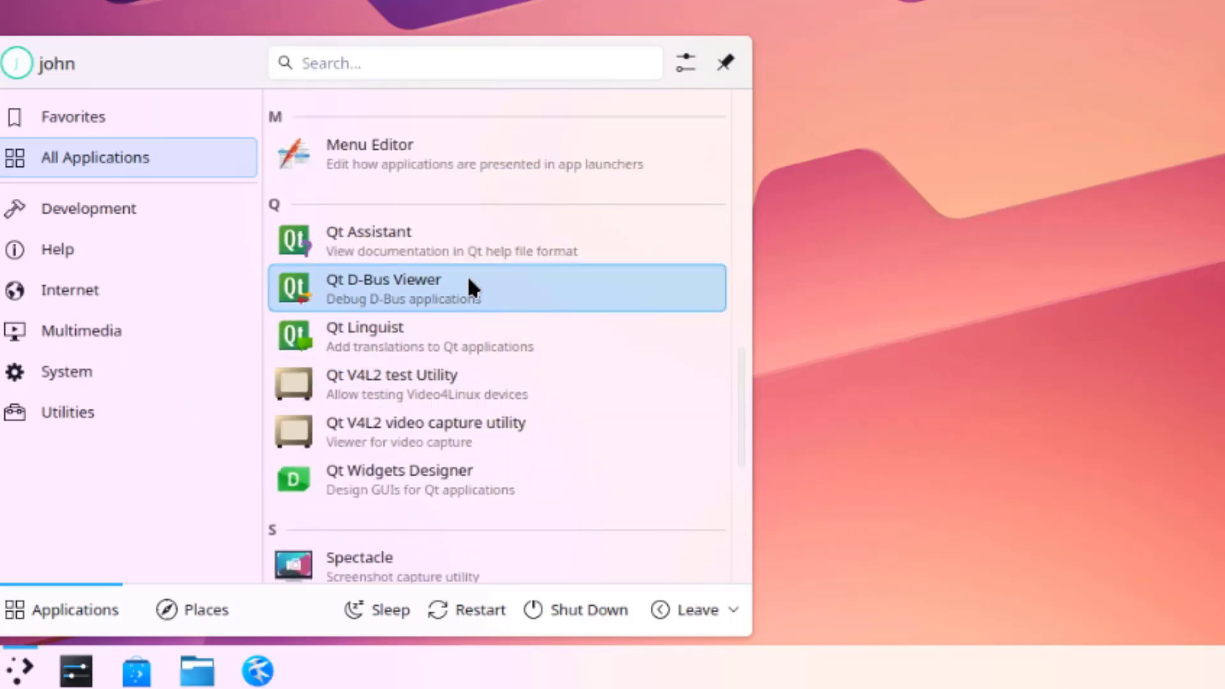
- Browse the launcher categories and show the Utilities apps list
mouse_move(51, 196)
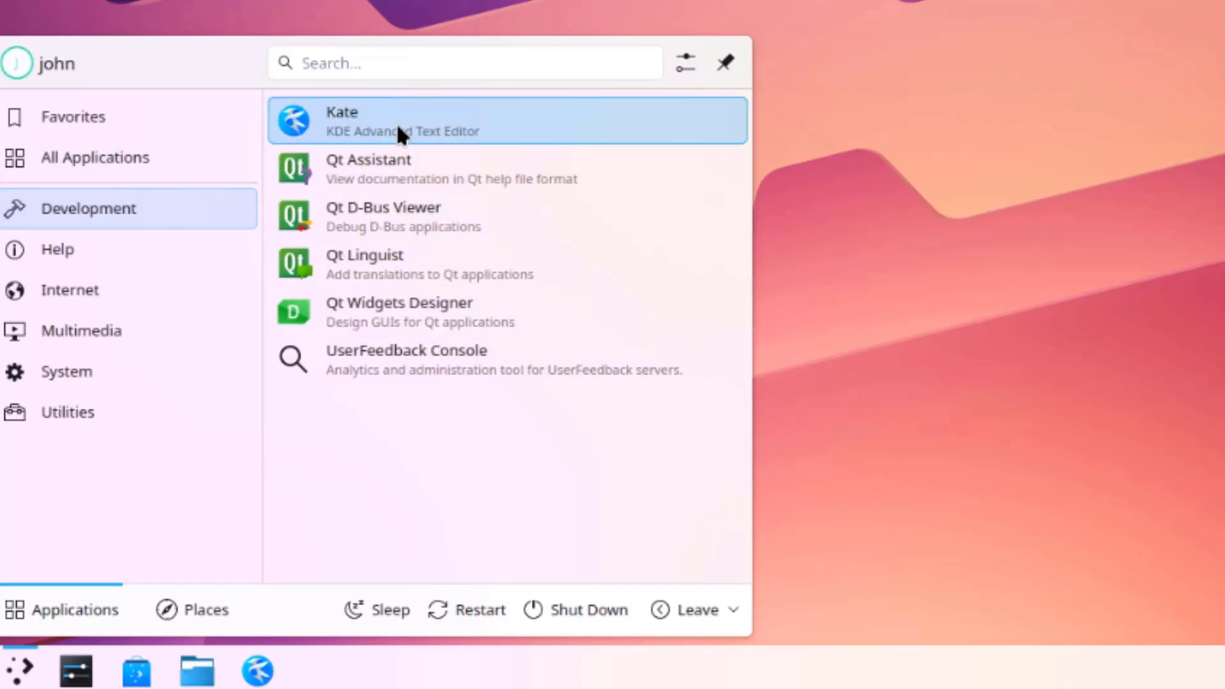
mouse_move(144, 295)
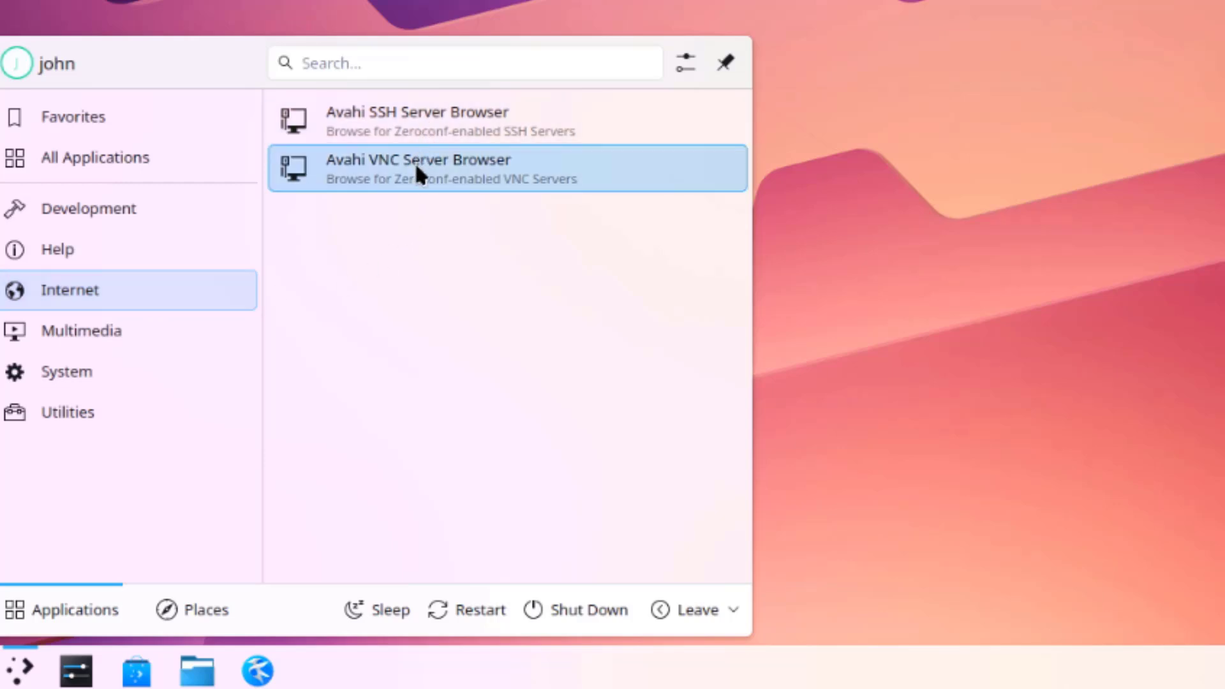
mouse_move(148, 331)
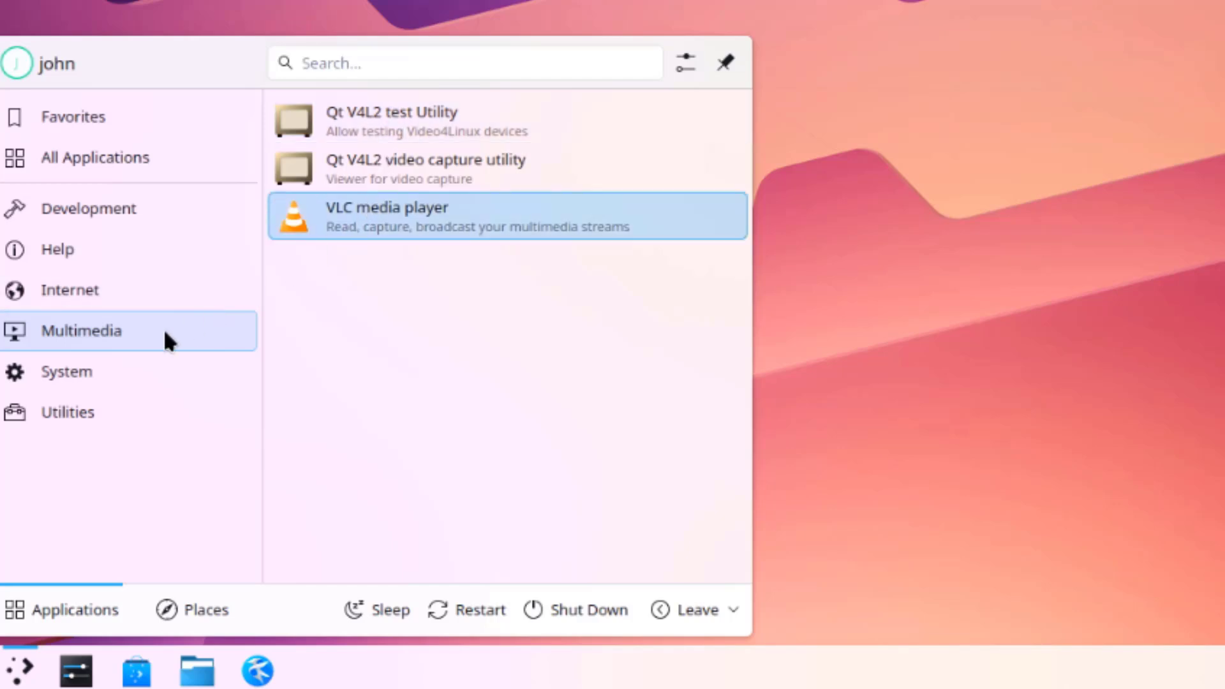
mouse_move(134, 361)
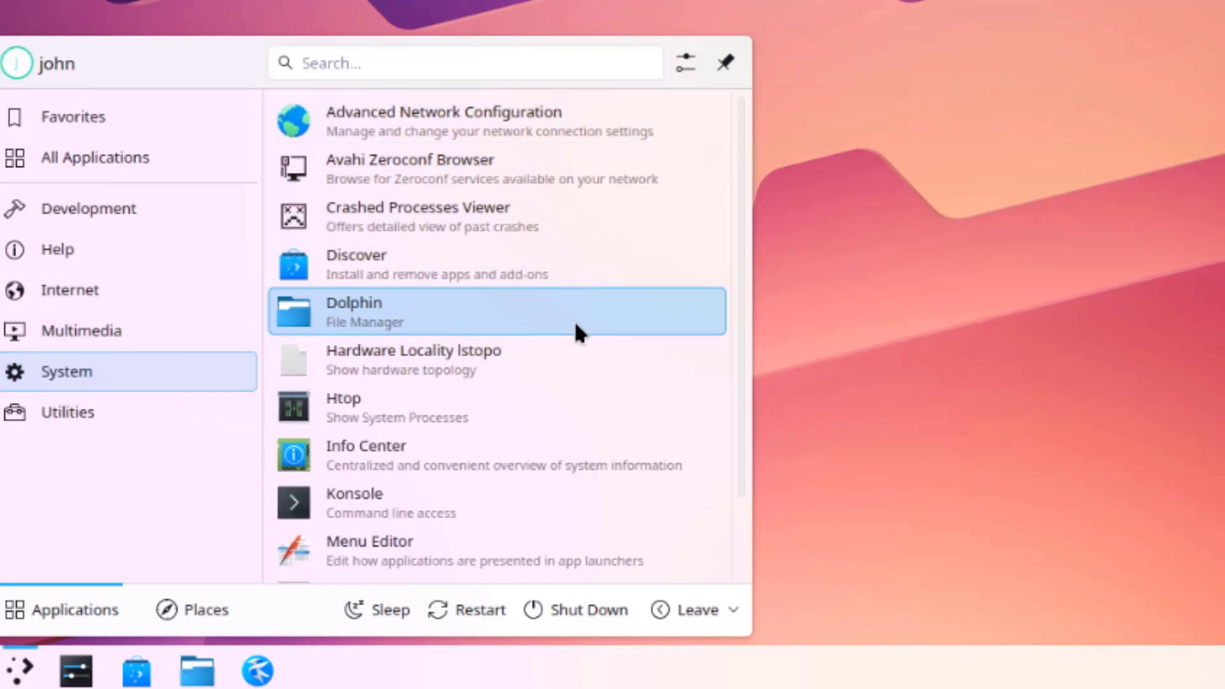
scroll(588, 351, down, 1)
scroll(591, 358, down, 2)
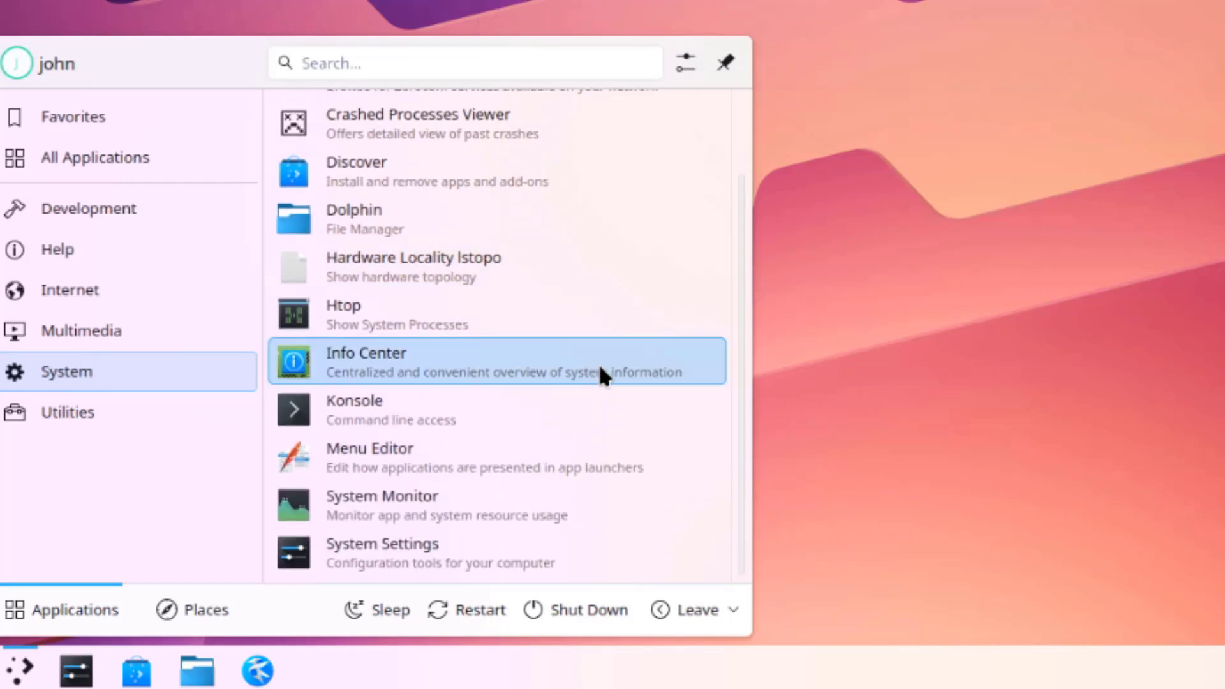
click(160, 403)
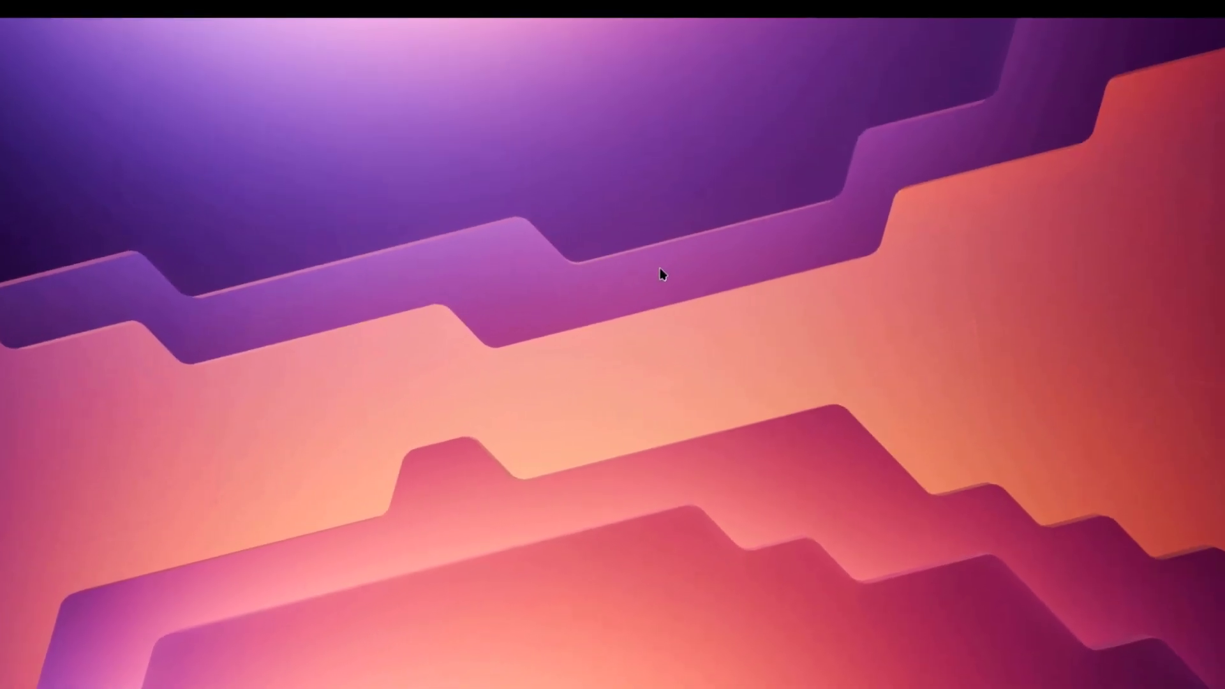
- Open Desktop Folder Settings from the desktop menu, enlarge it, and set Flow as wallpaper
right_click(591, 249)
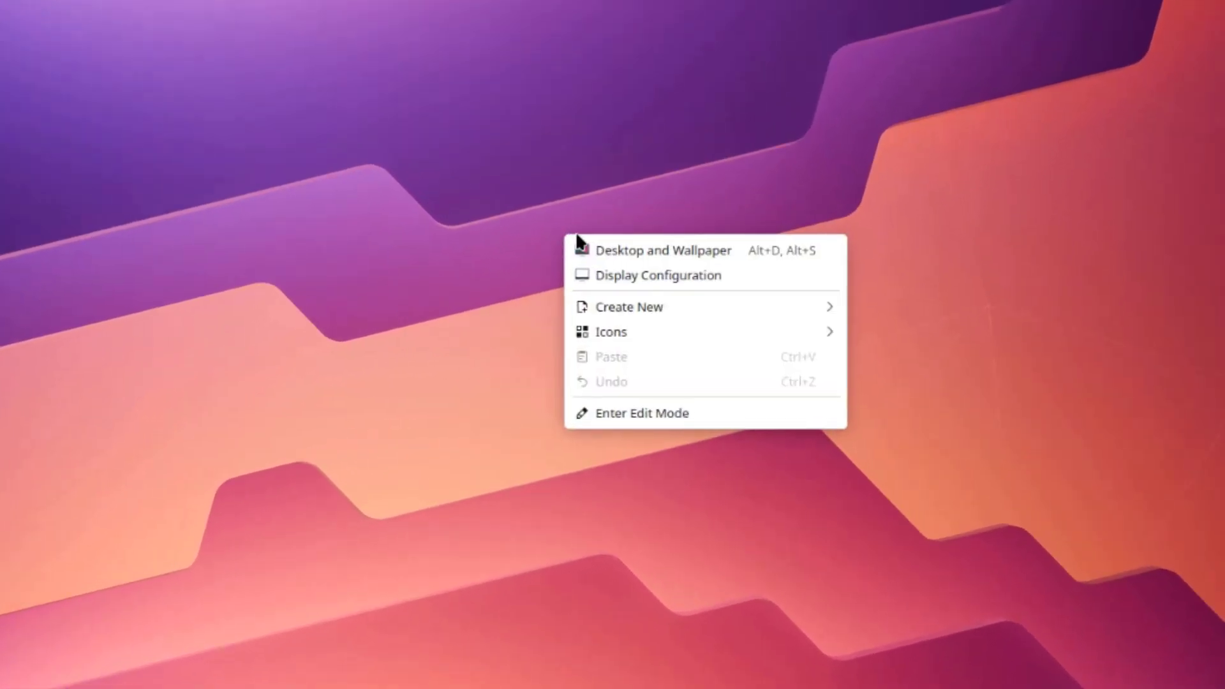
click(618, 251)
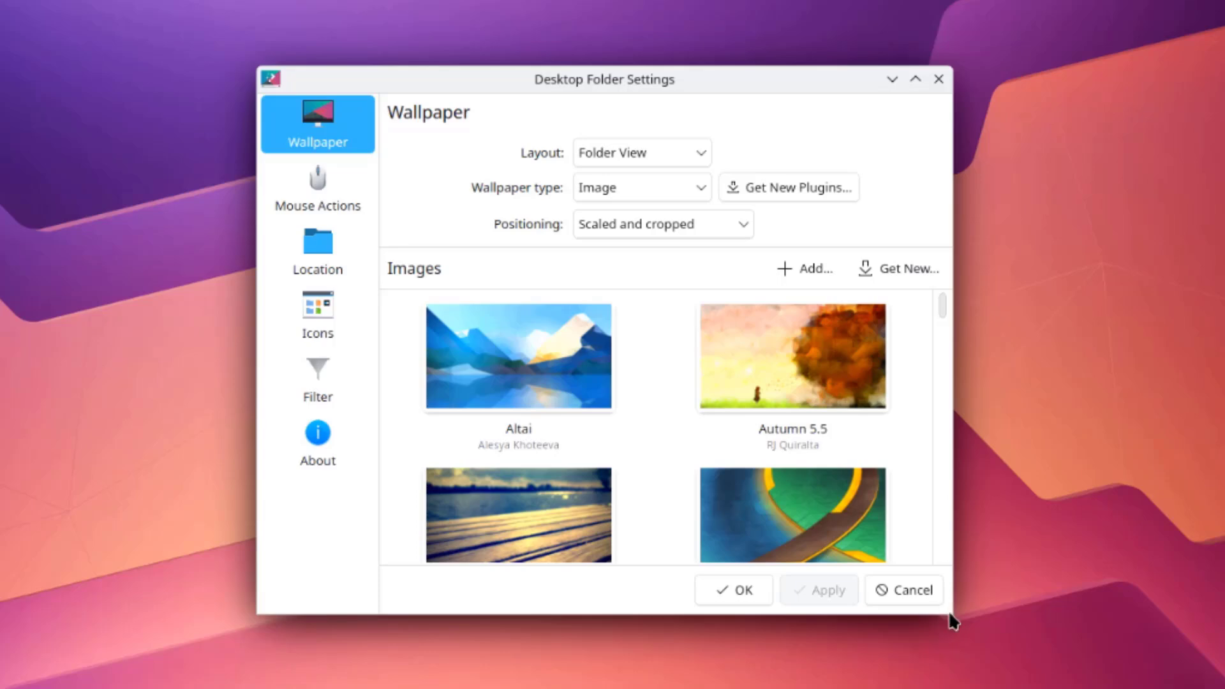
drag(949, 610, 1058, 688)
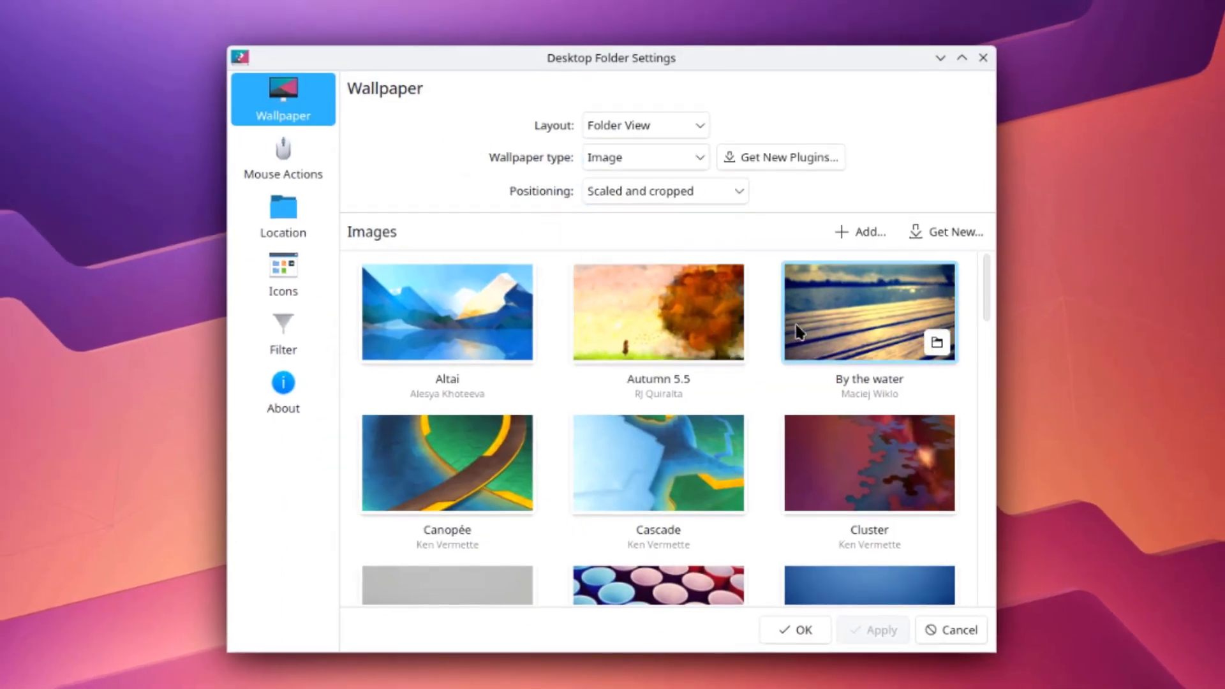
scroll(801, 338, down, 5)
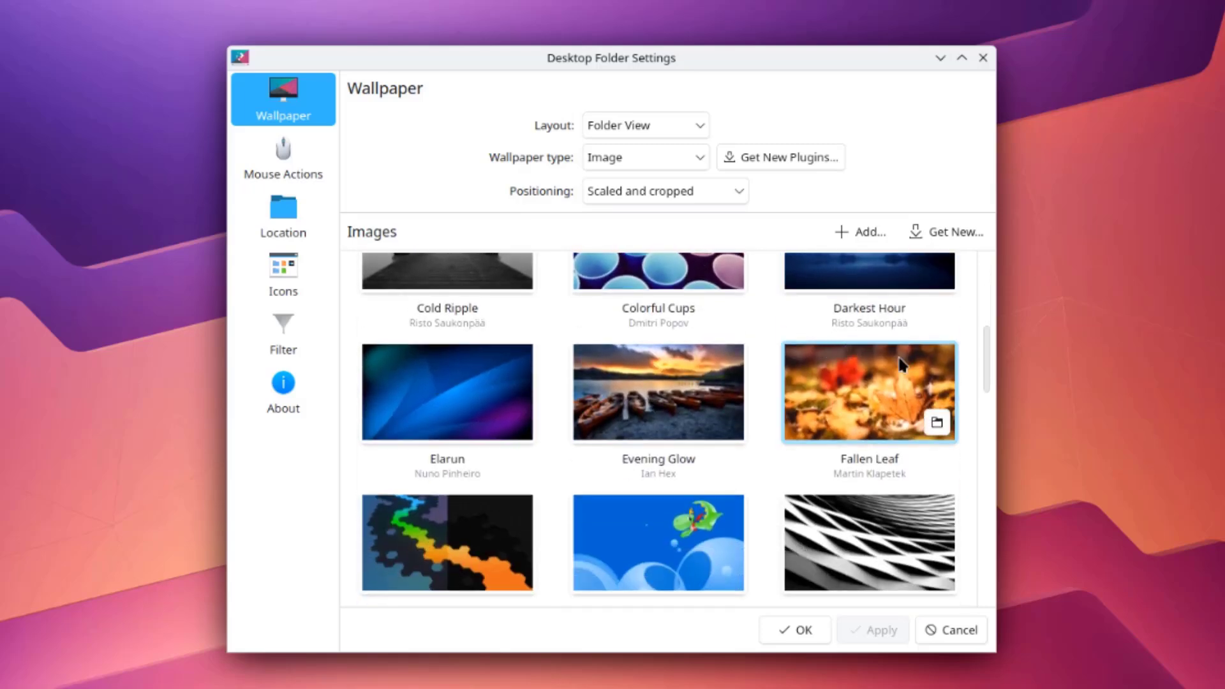
scroll(901, 395, down, 5)
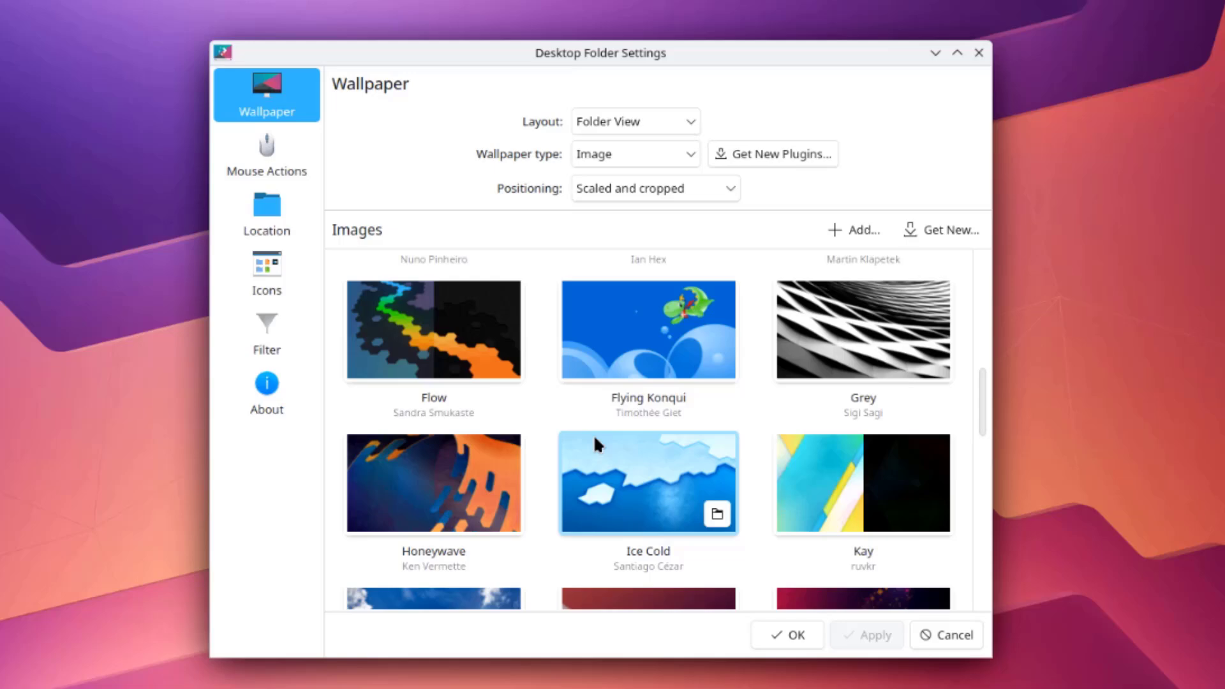
click(440, 329)
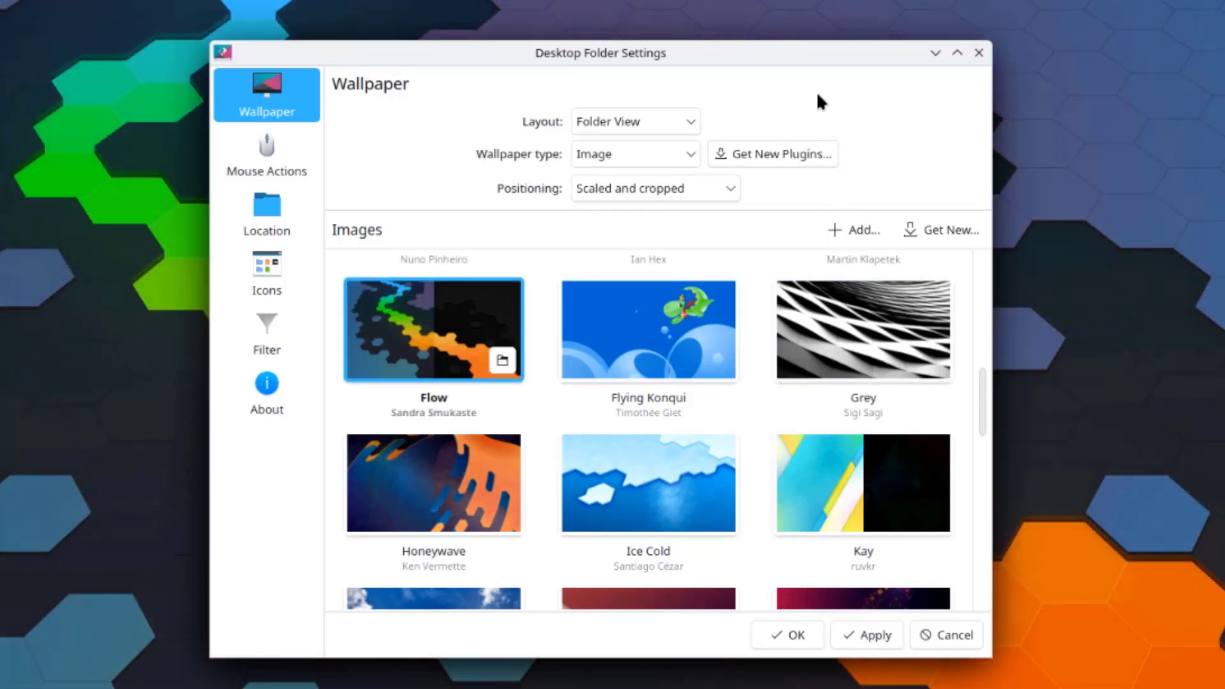
- Try the Nexus and then the Path forest images as the wallpaper
drag(811, 57, 867, 14)
scroll(878, 309, up, 5)
scroll(918, 332, down, 10)
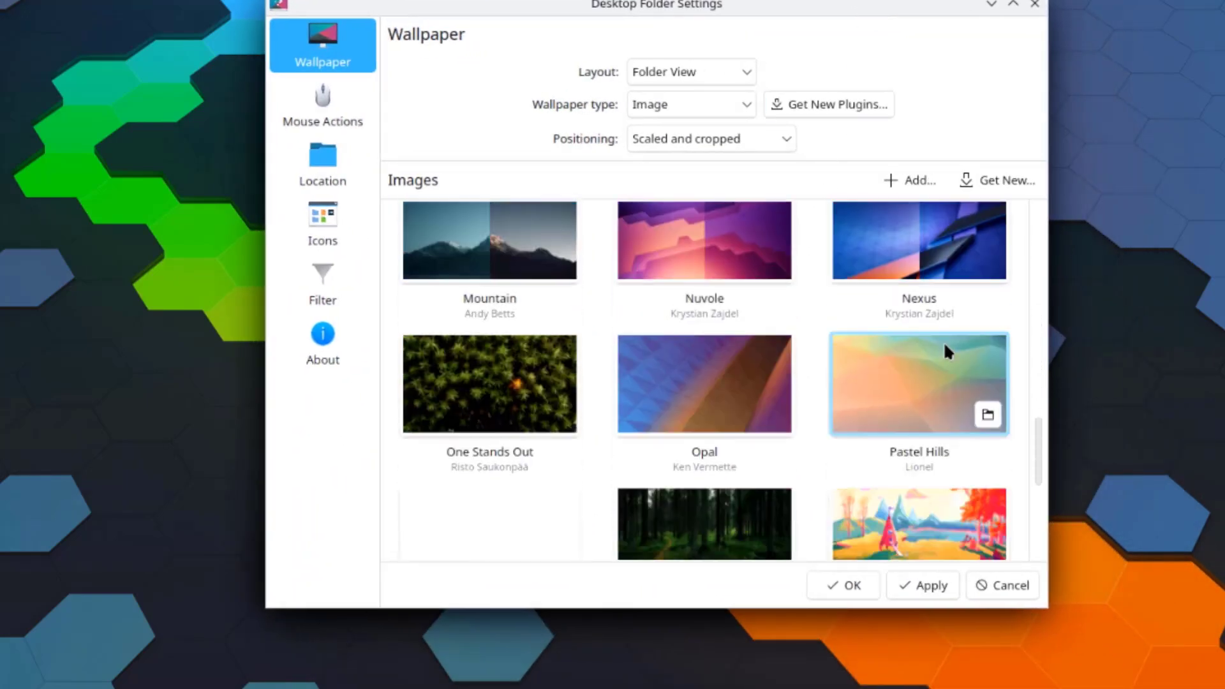
scroll(949, 345, up, 2)
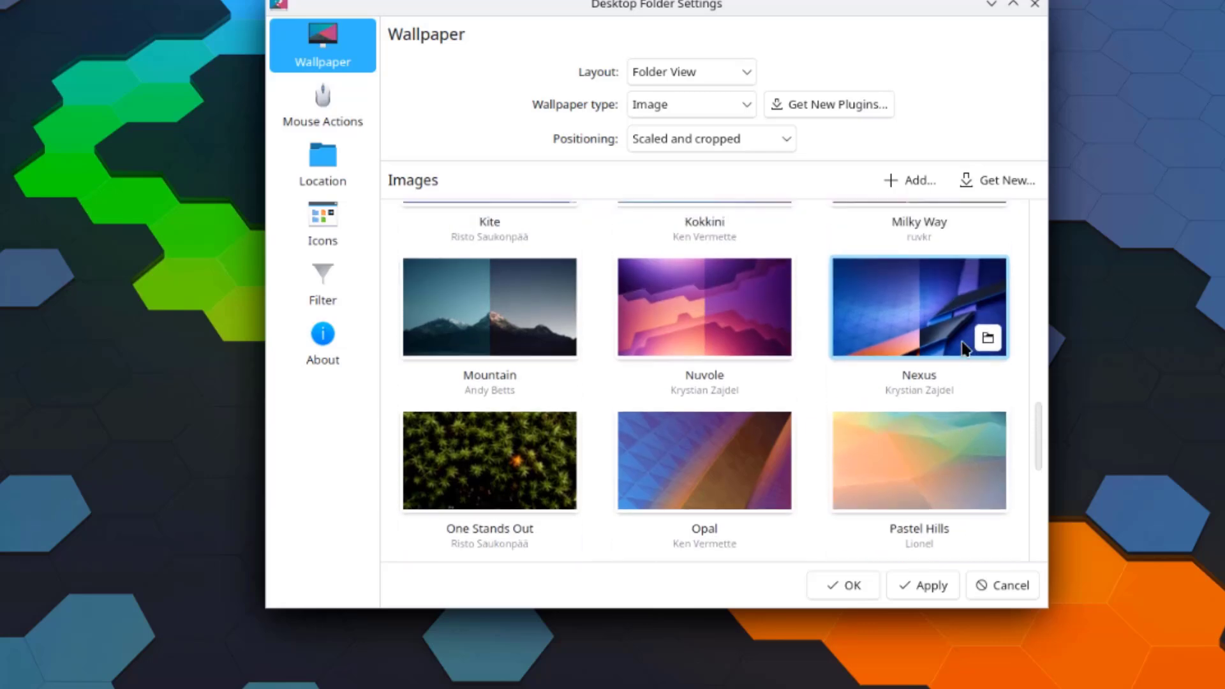
click(936, 314)
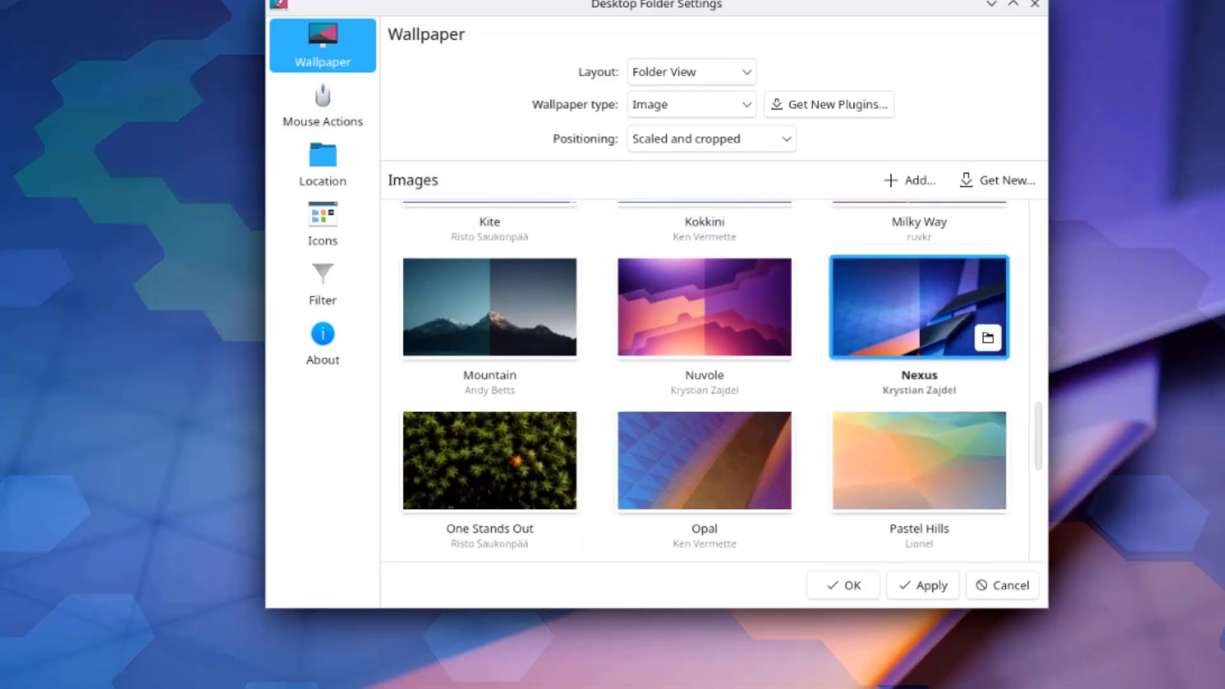
drag(815, 5, 779, 51)
scroll(950, 326, down, 3)
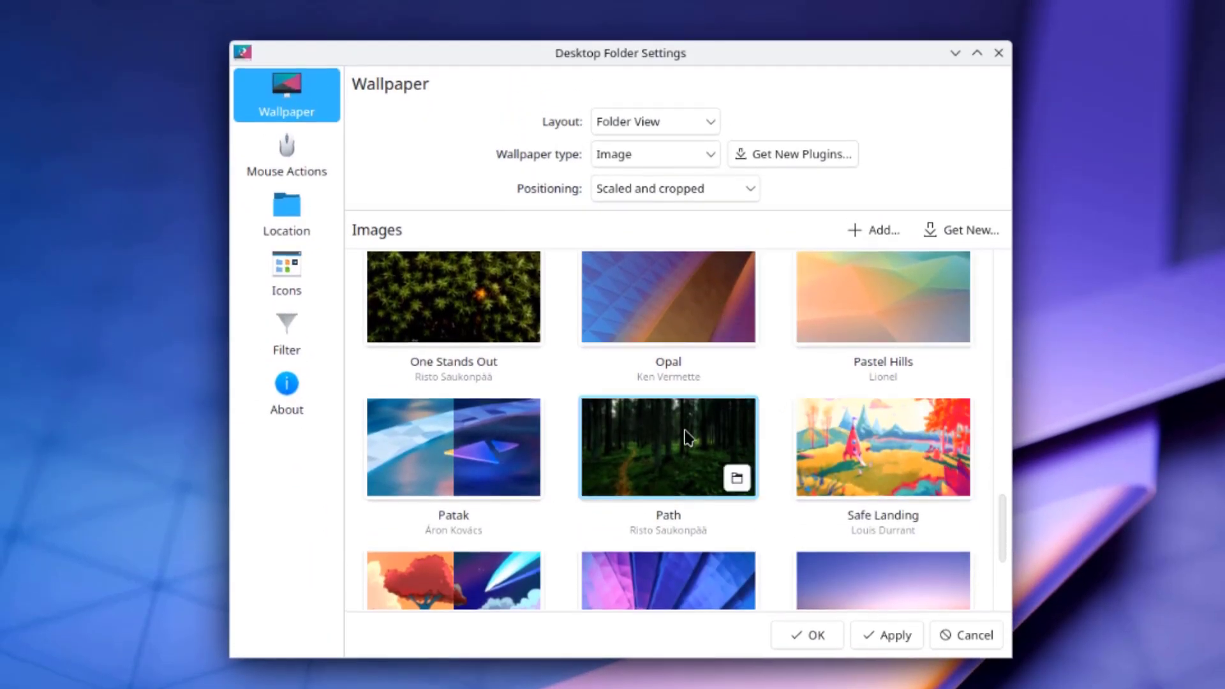
click(684, 431)
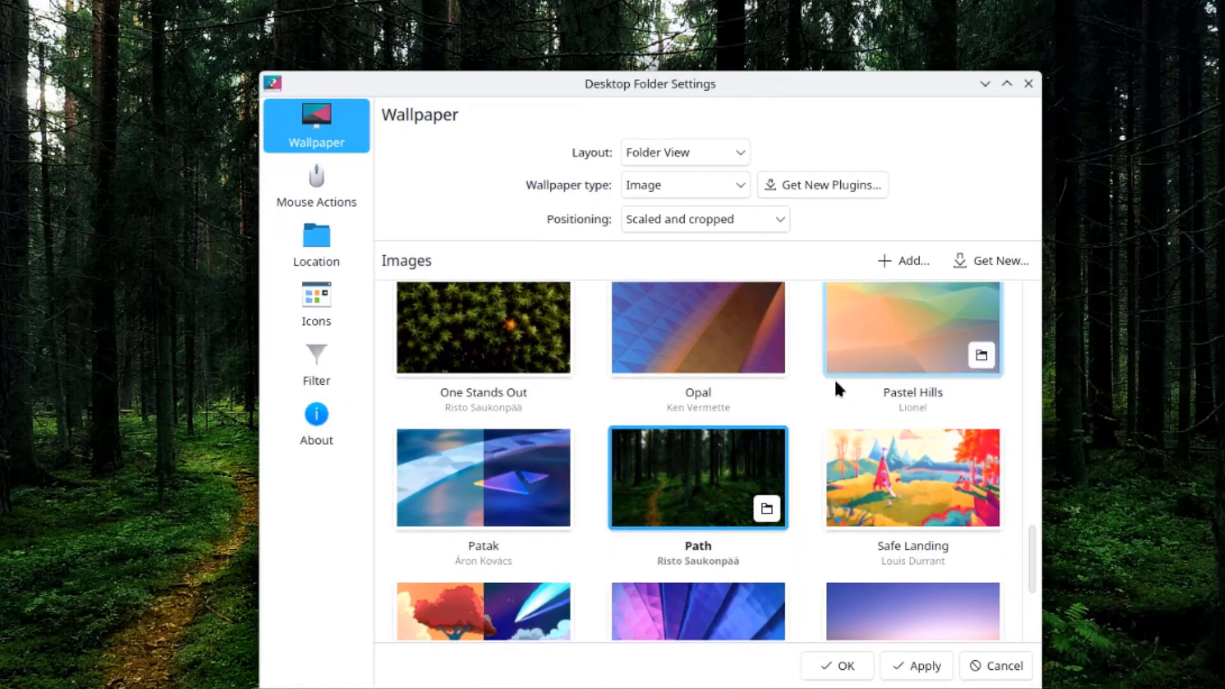
- Try the Volna and then the One Stands Out images as the wallpaper
scroll(834, 393, down, 3)
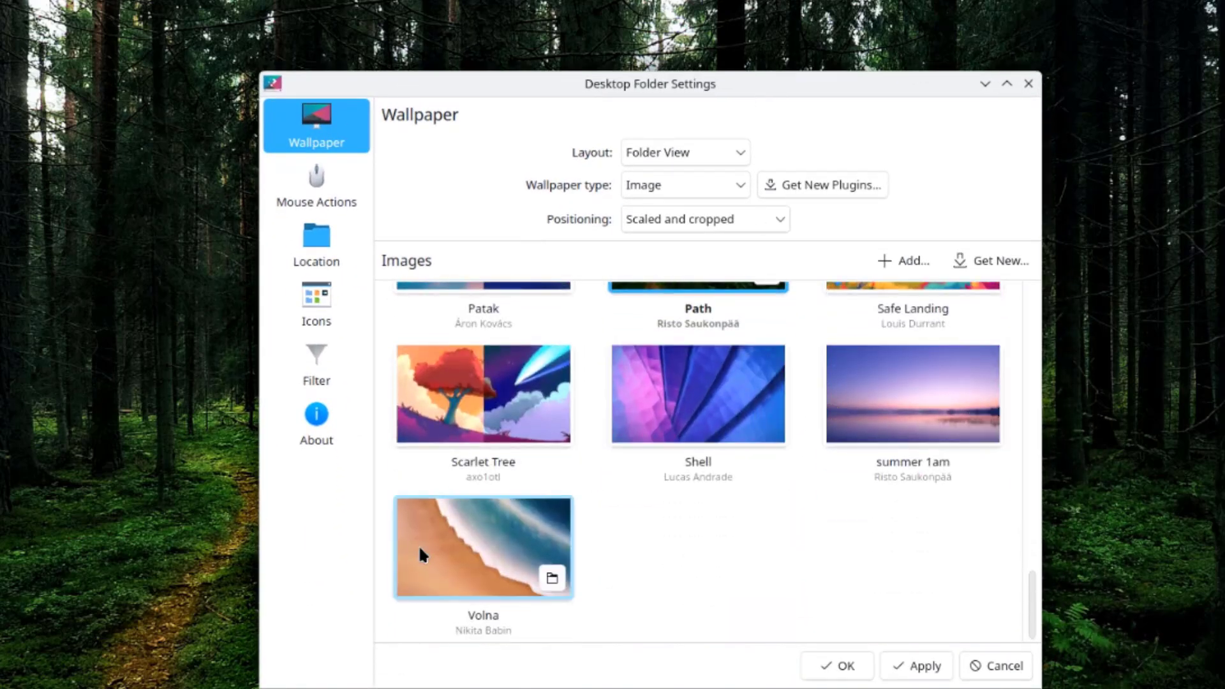
click(420, 544)
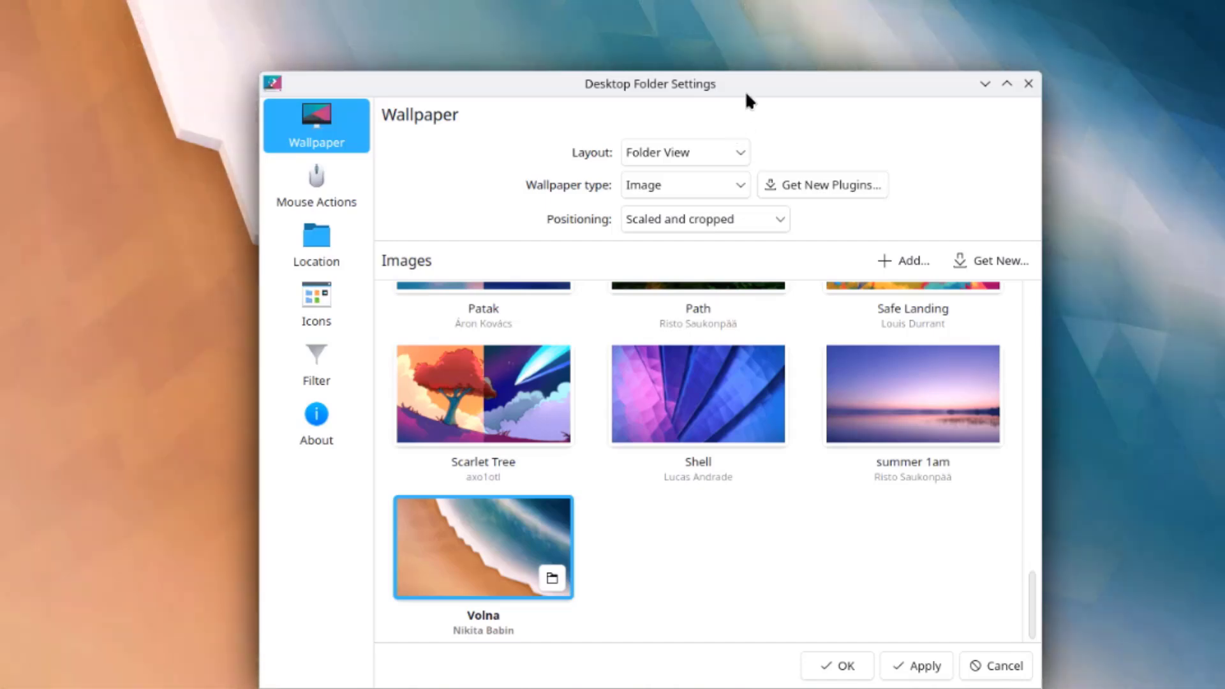
drag(746, 93, 791, 120)
scroll(823, 347, up, 4)
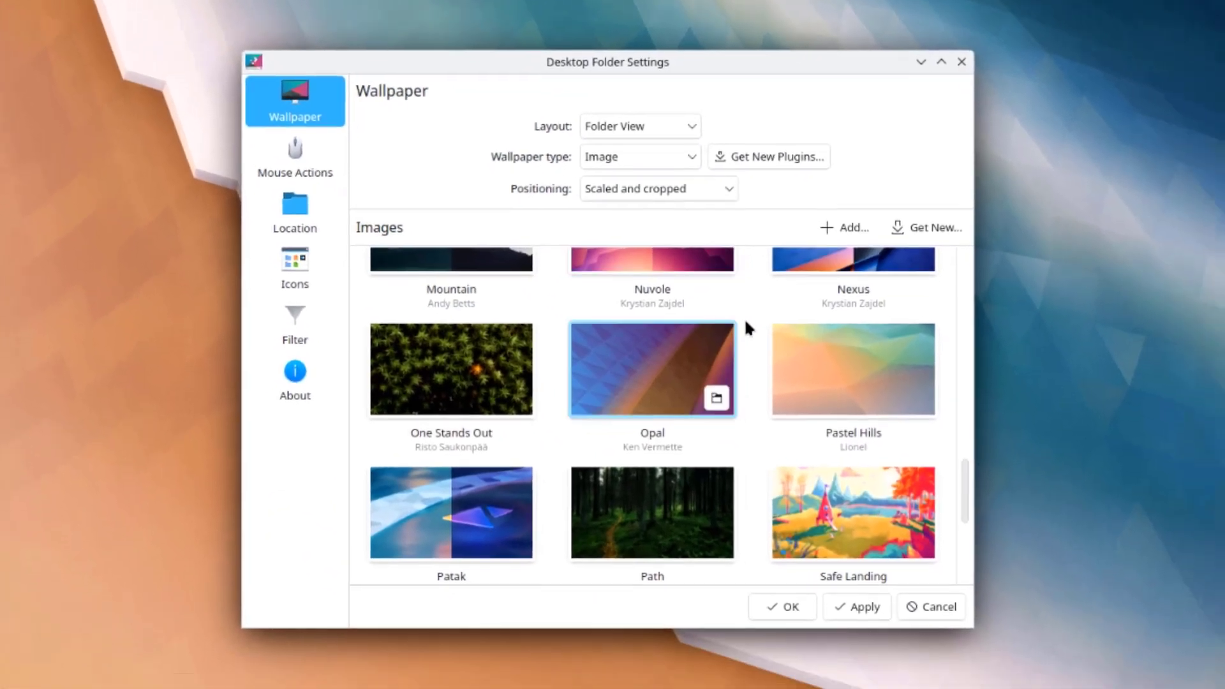
click(506, 426)
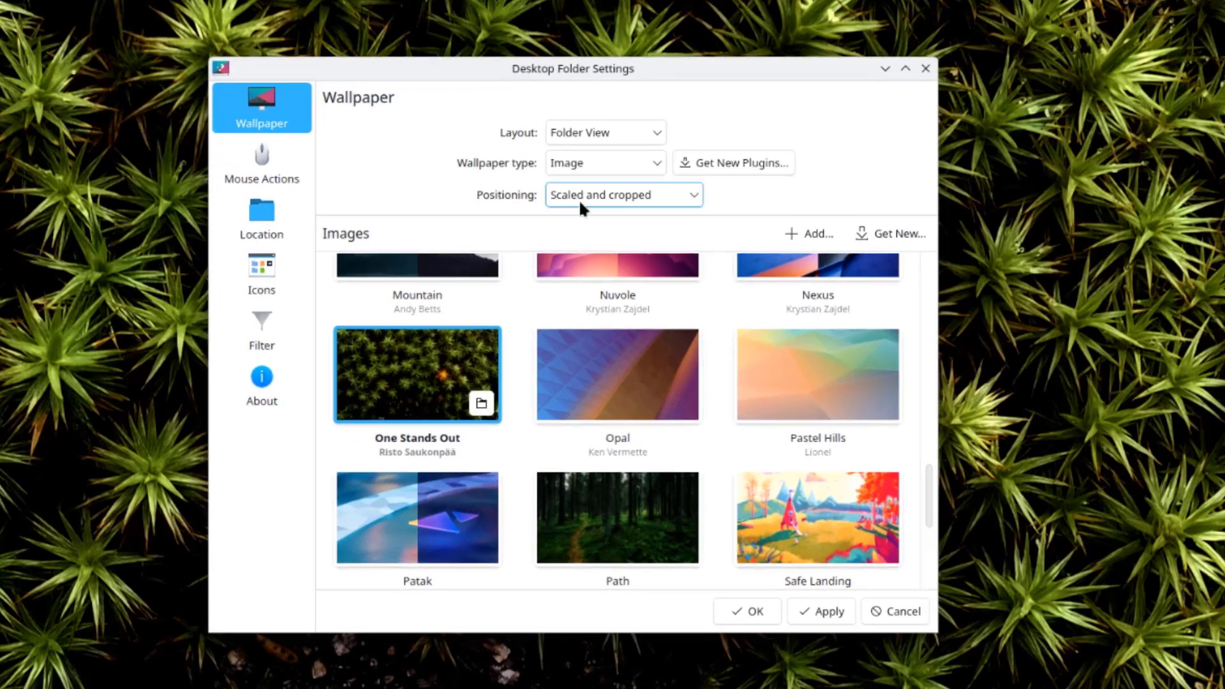
- Choose Kite as the wallpaper, close the settings, and apply the change
scroll(688, 317, up, 5)
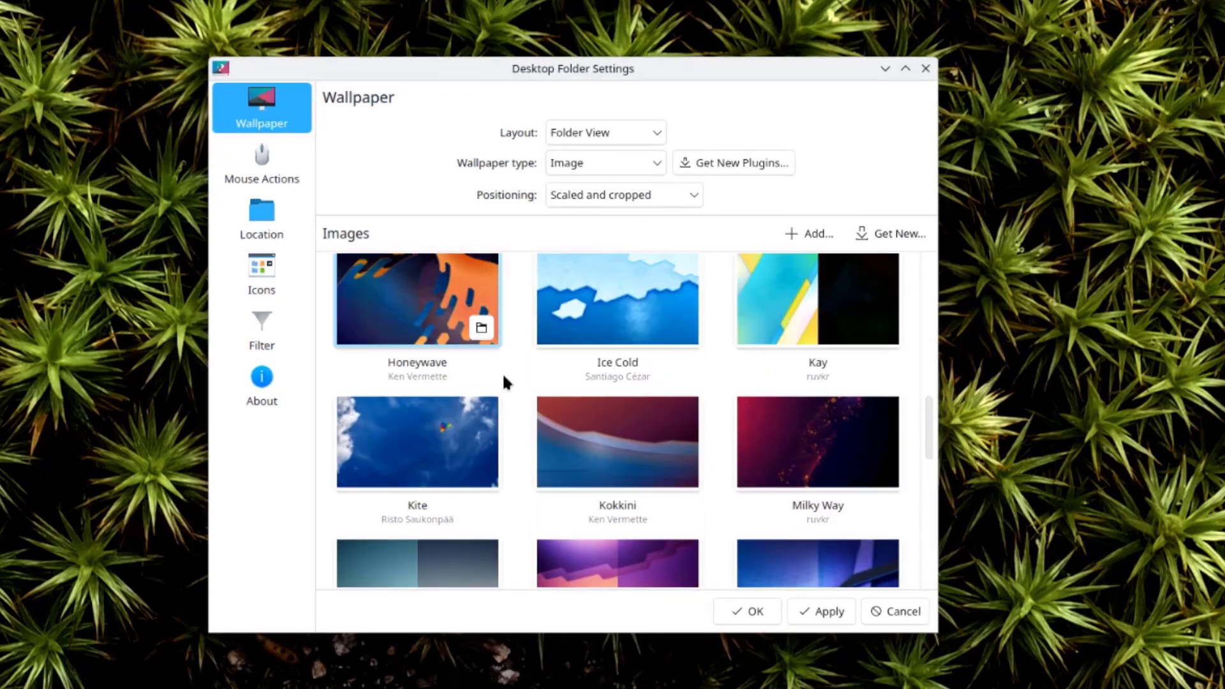
click(419, 457)
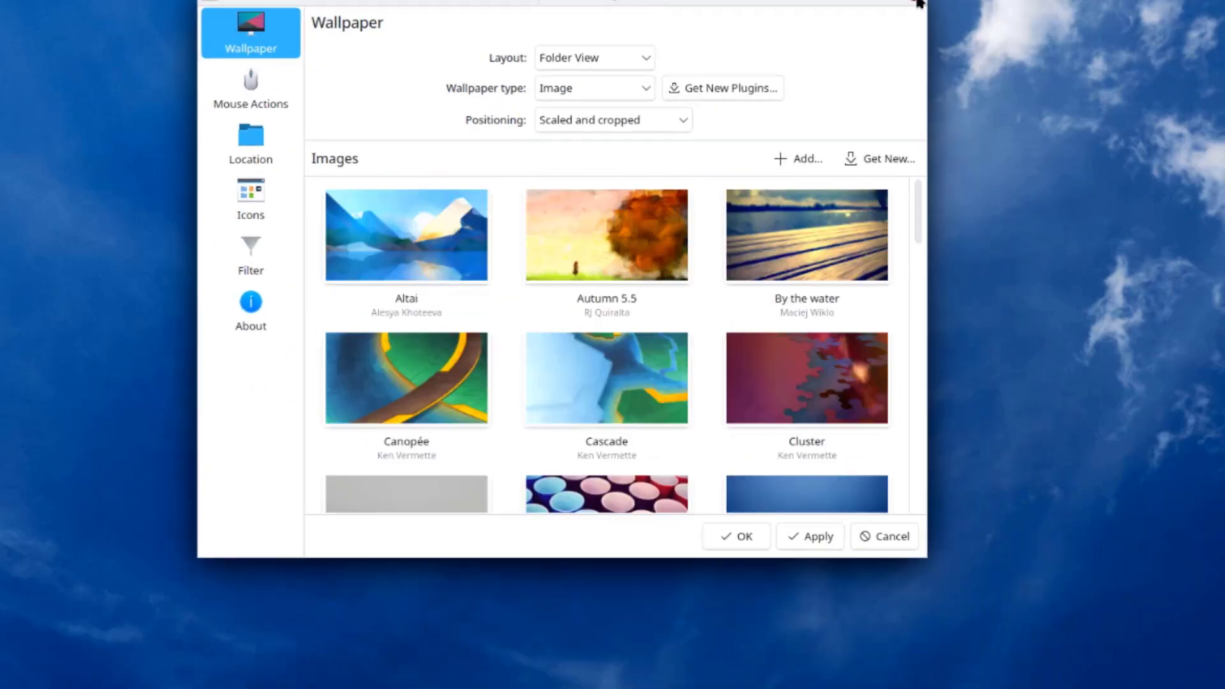
click(912, 3)
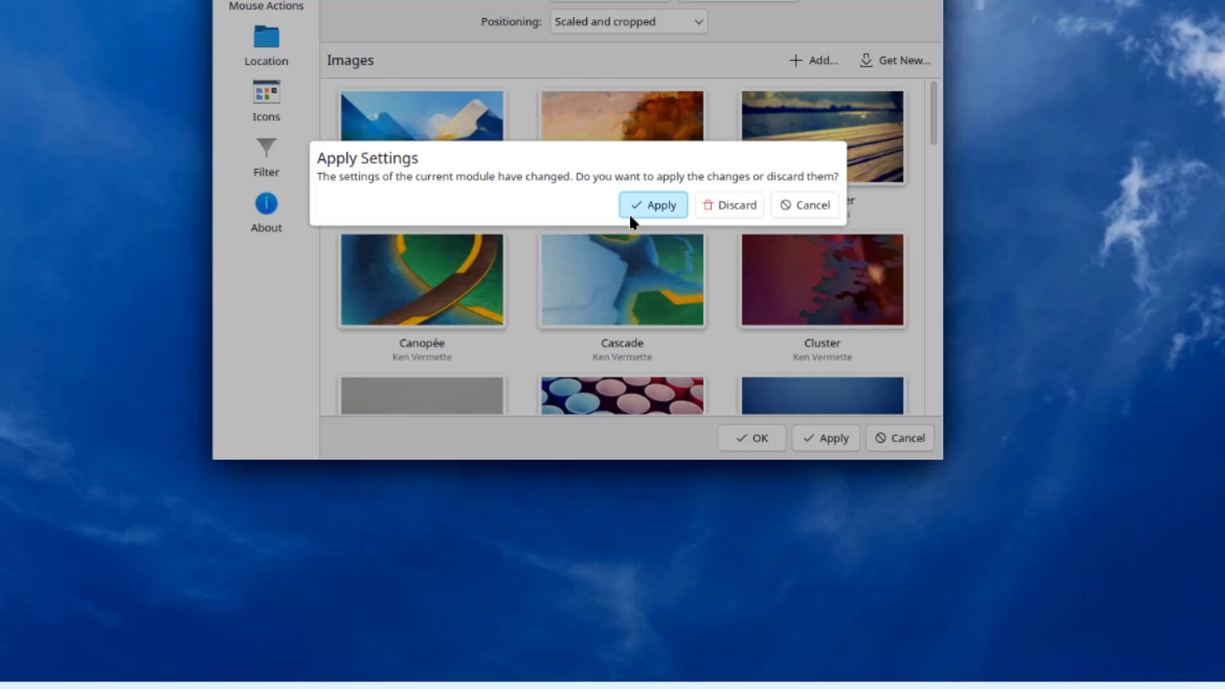
click(638, 303)
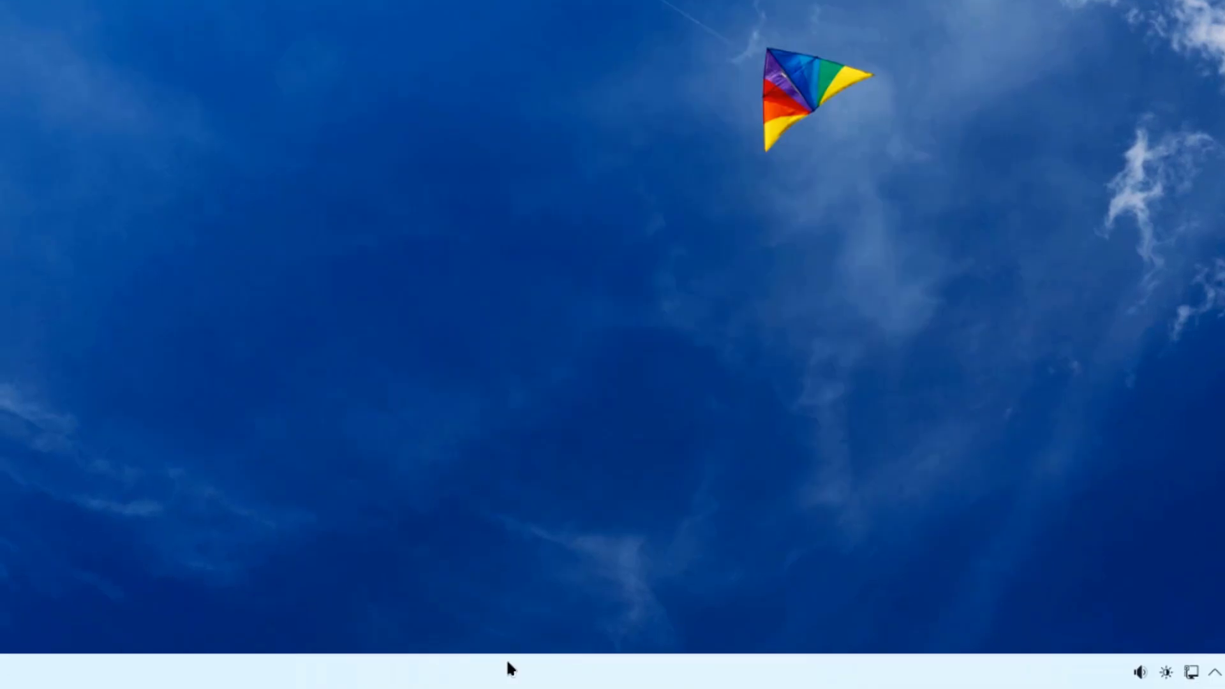
right_click(508, 663)
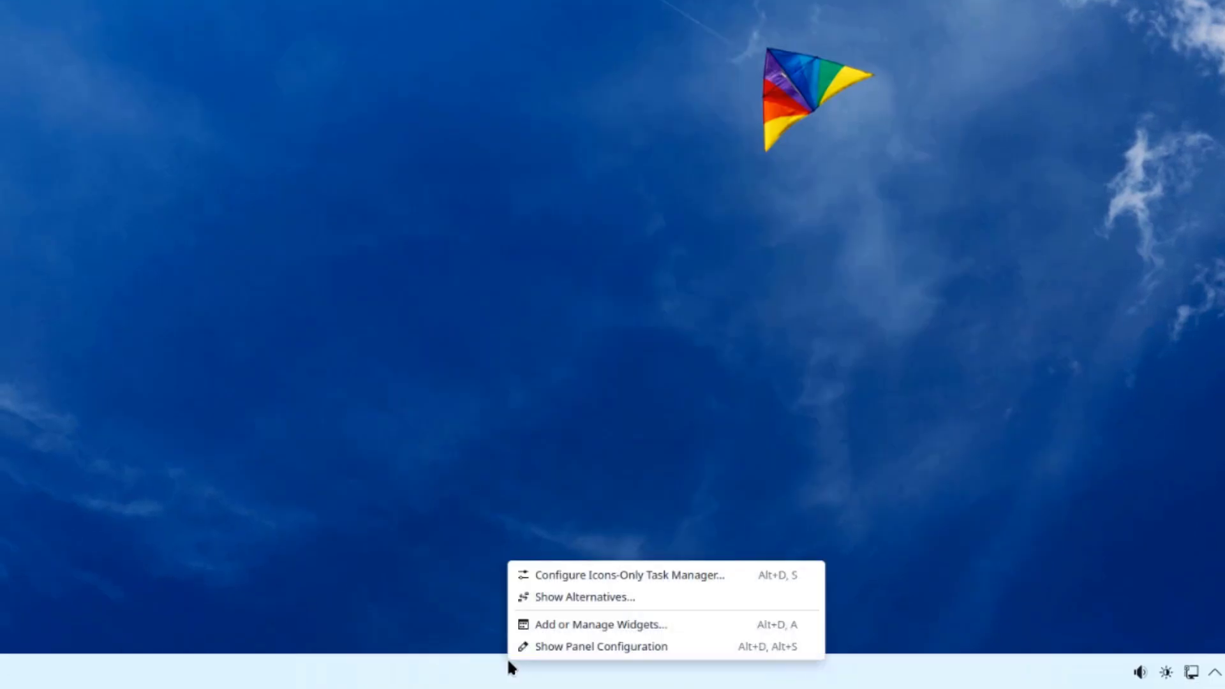
click(596, 624)
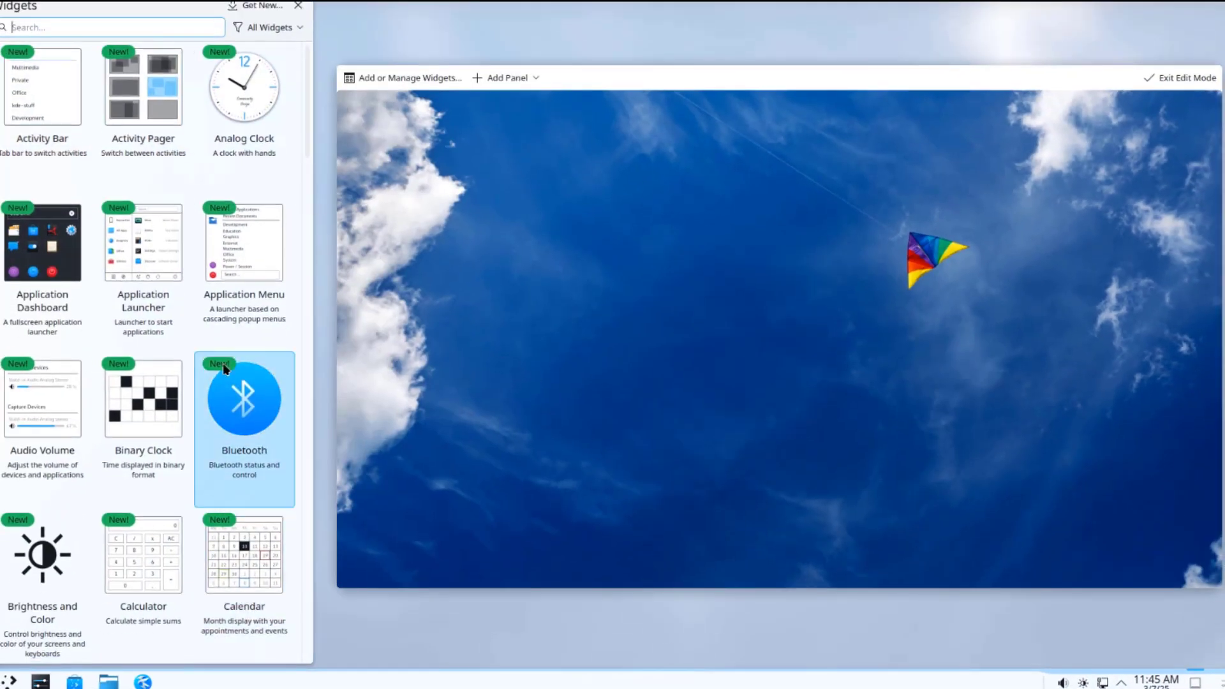
scroll(217, 281, down, 3)
scroll(215, 291, down, 15)
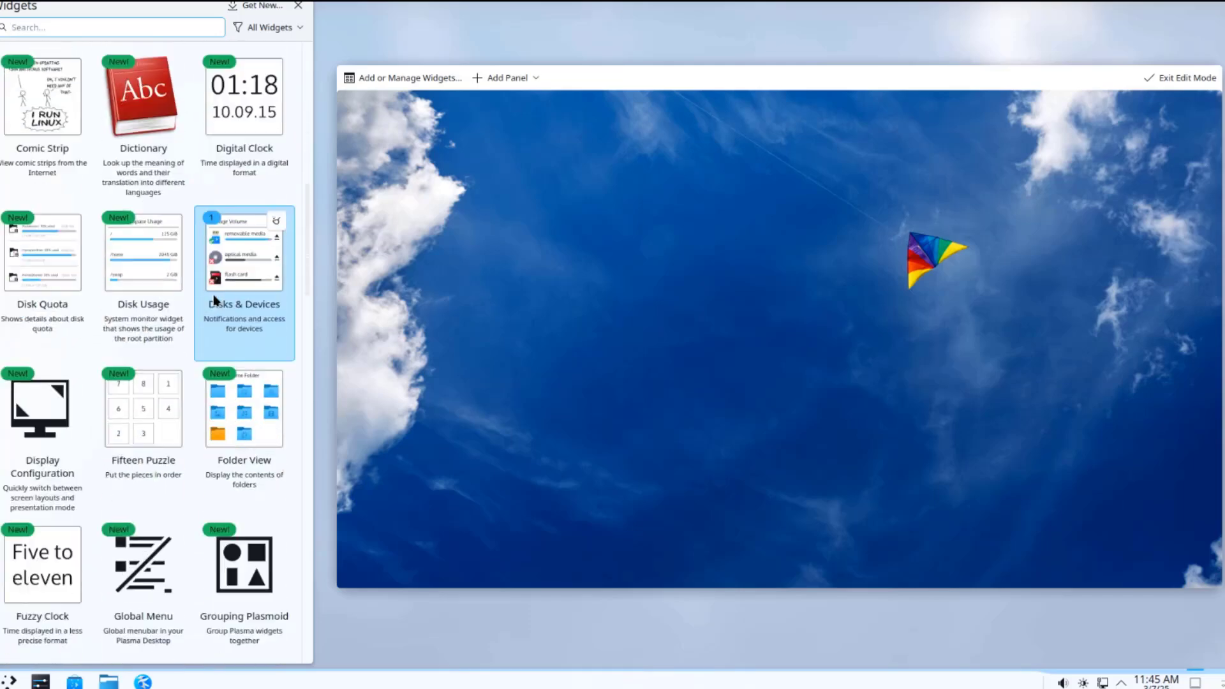
scroll(243, 300, down, 10)
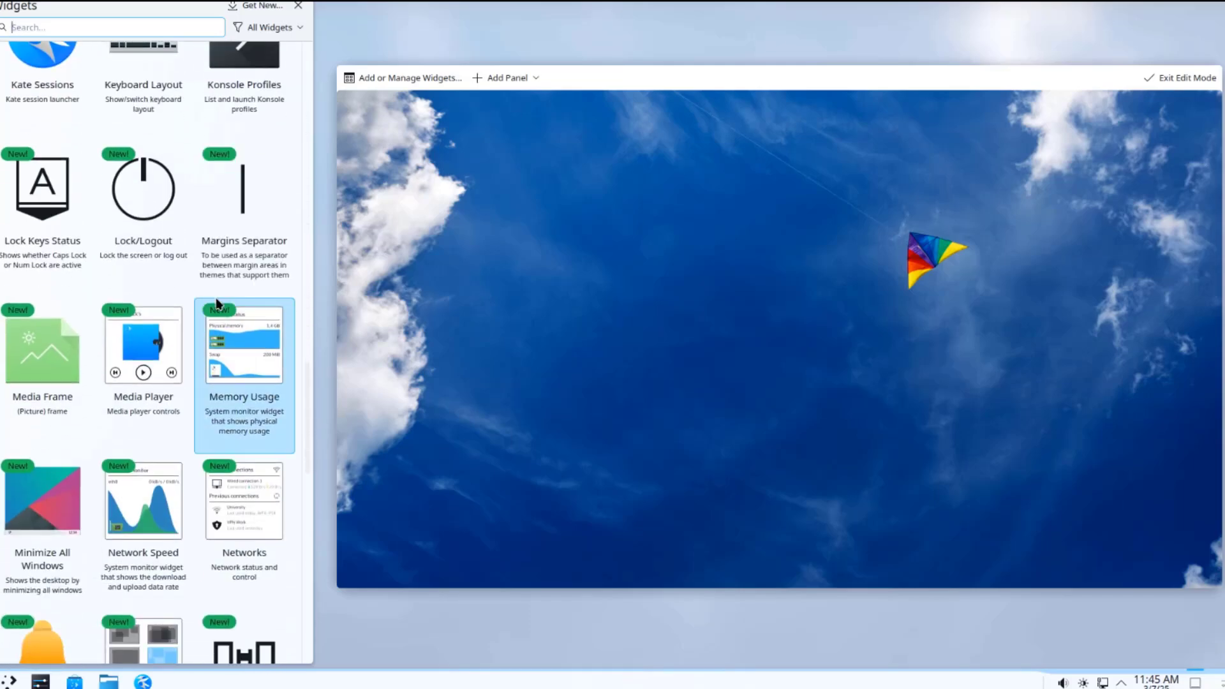
scroll(243, 255, up, 20)
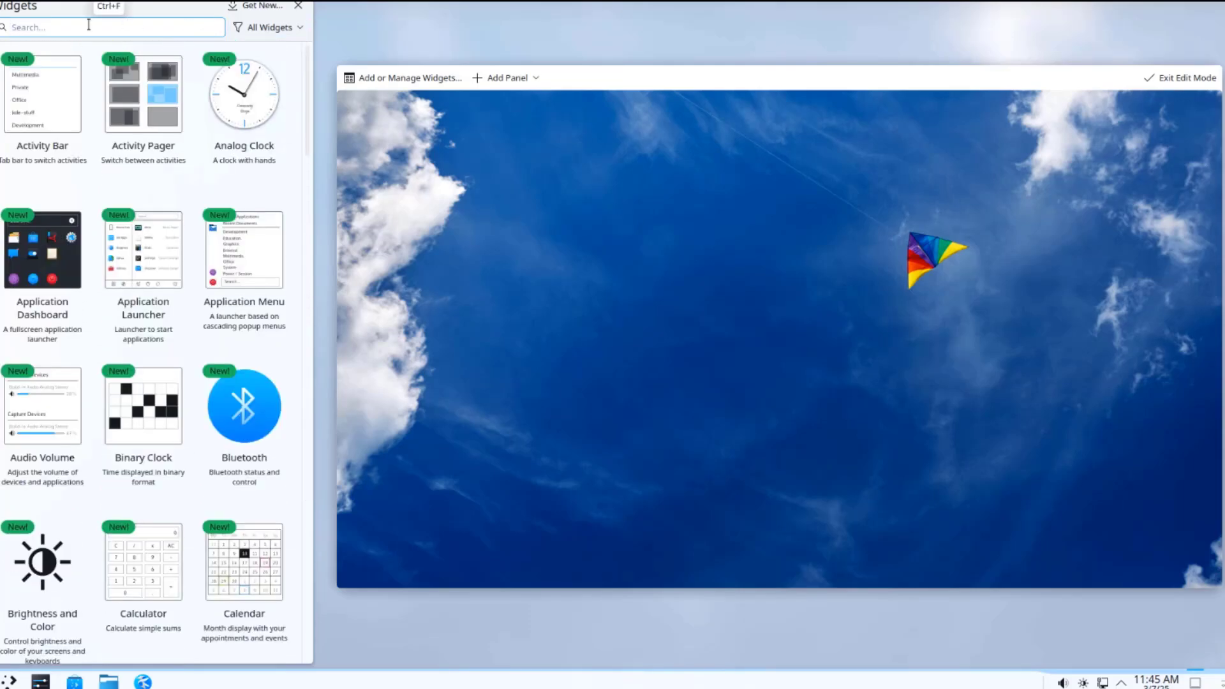
click(291, 26)
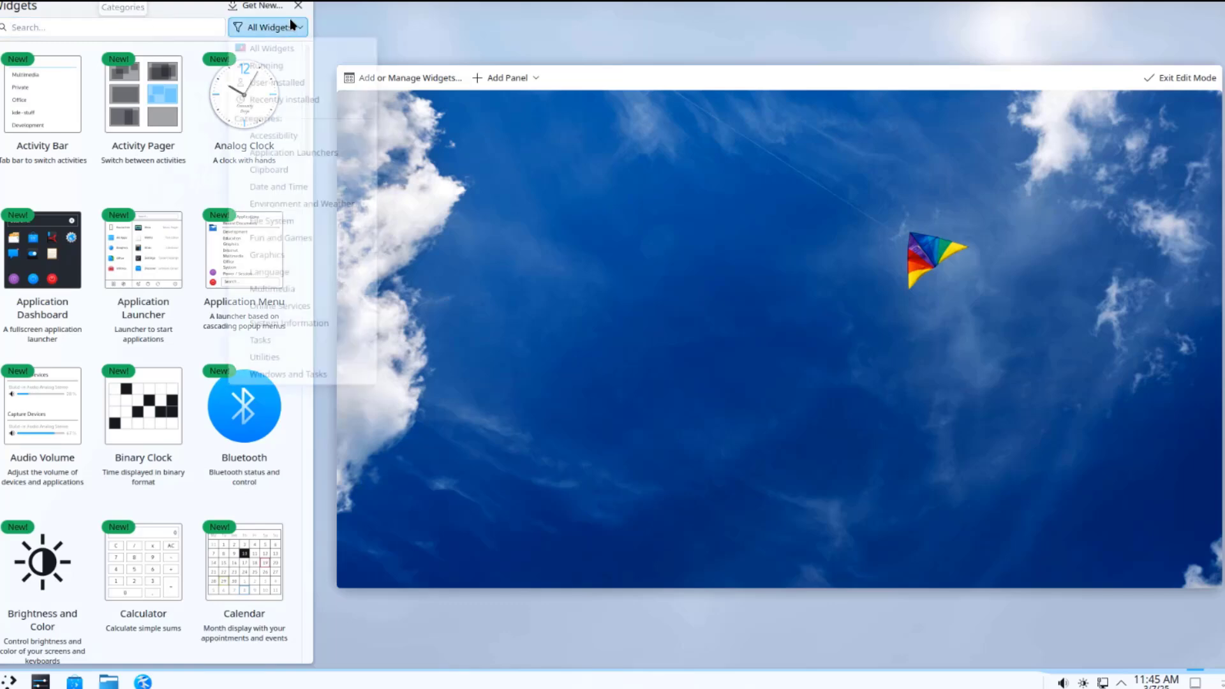
click(292, 25)
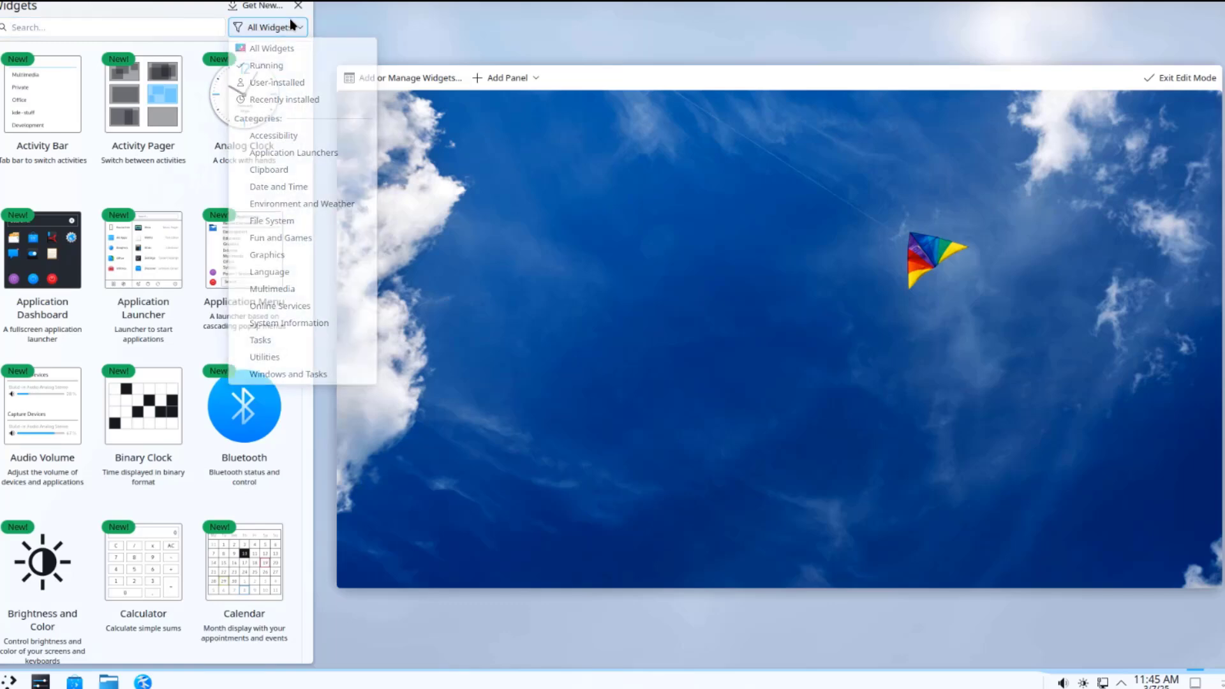
click(299, 8)
right_click(812, 678)
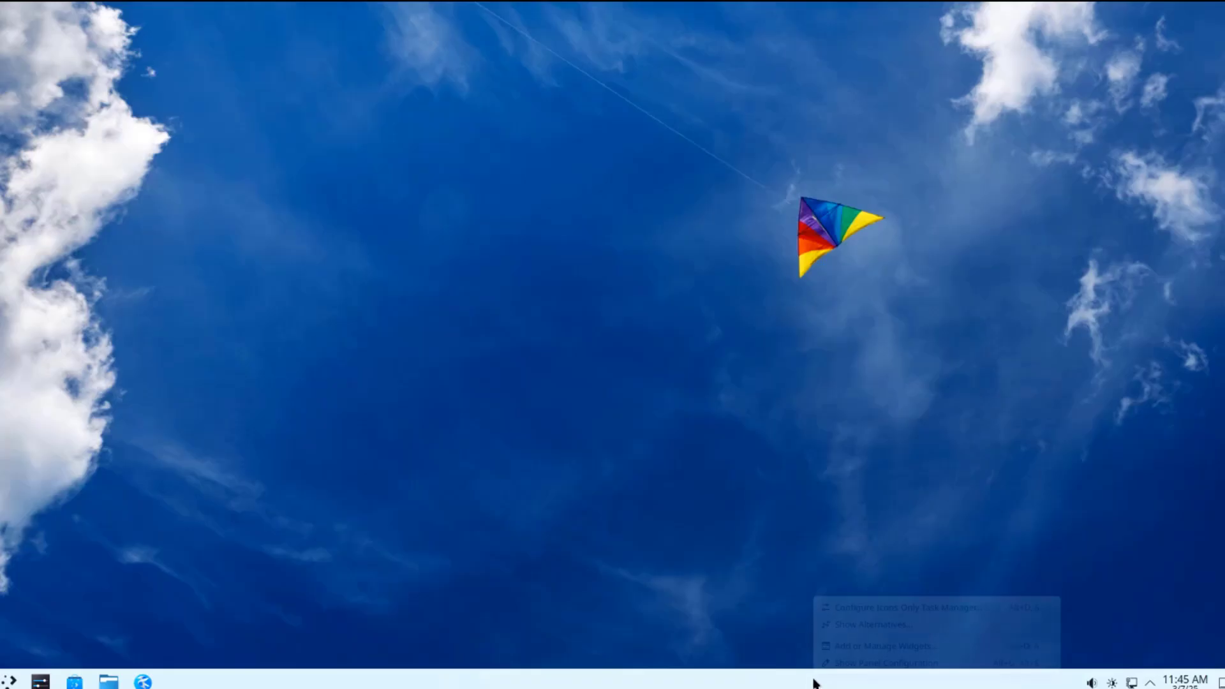
- In panel configuration, move the panel to the left, then right, then back to bottom
click(847, 662)
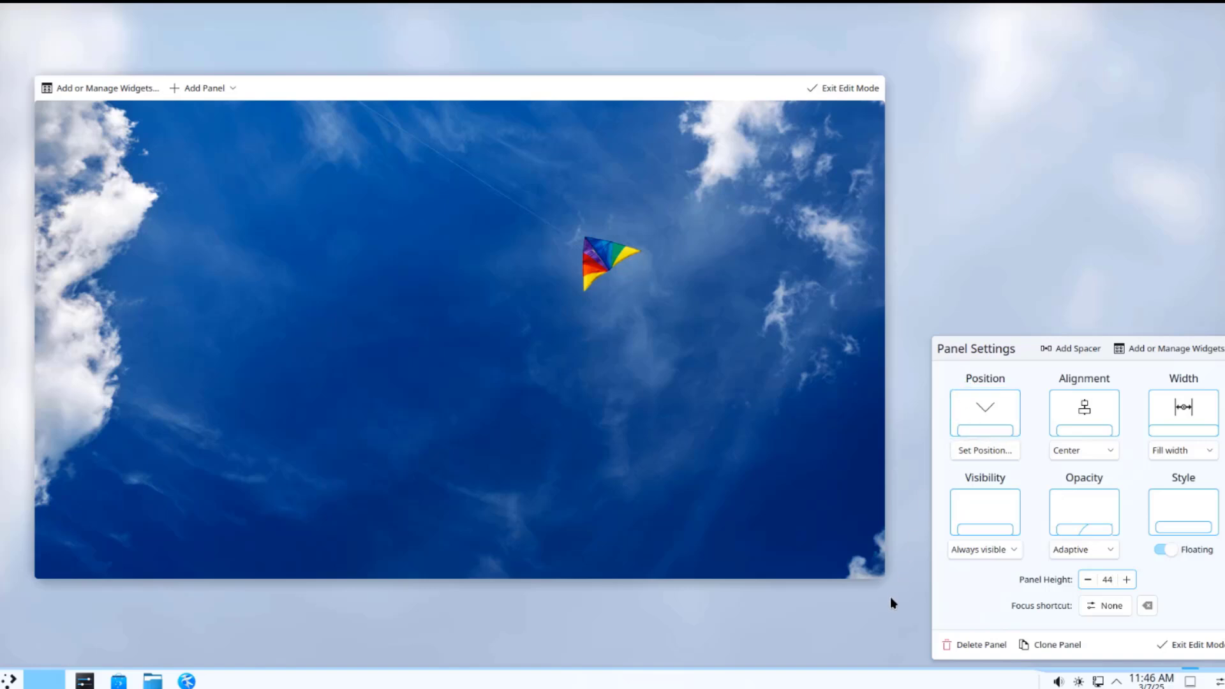
click(974, 402)
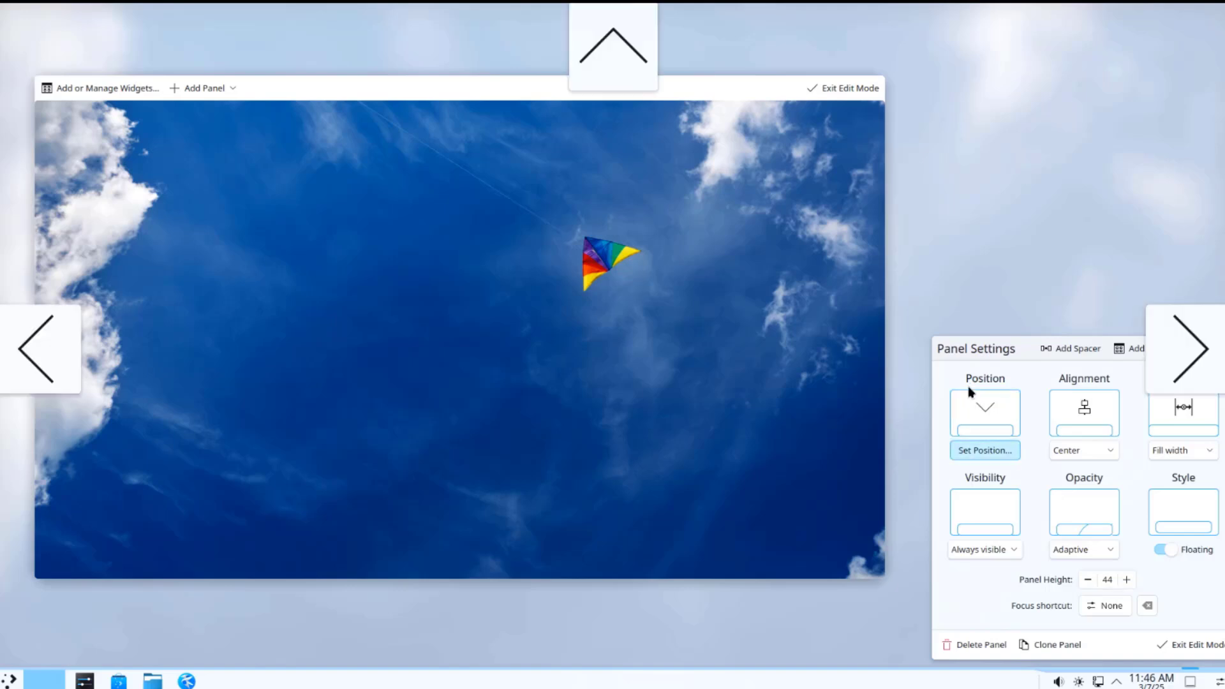
click(53, 347)
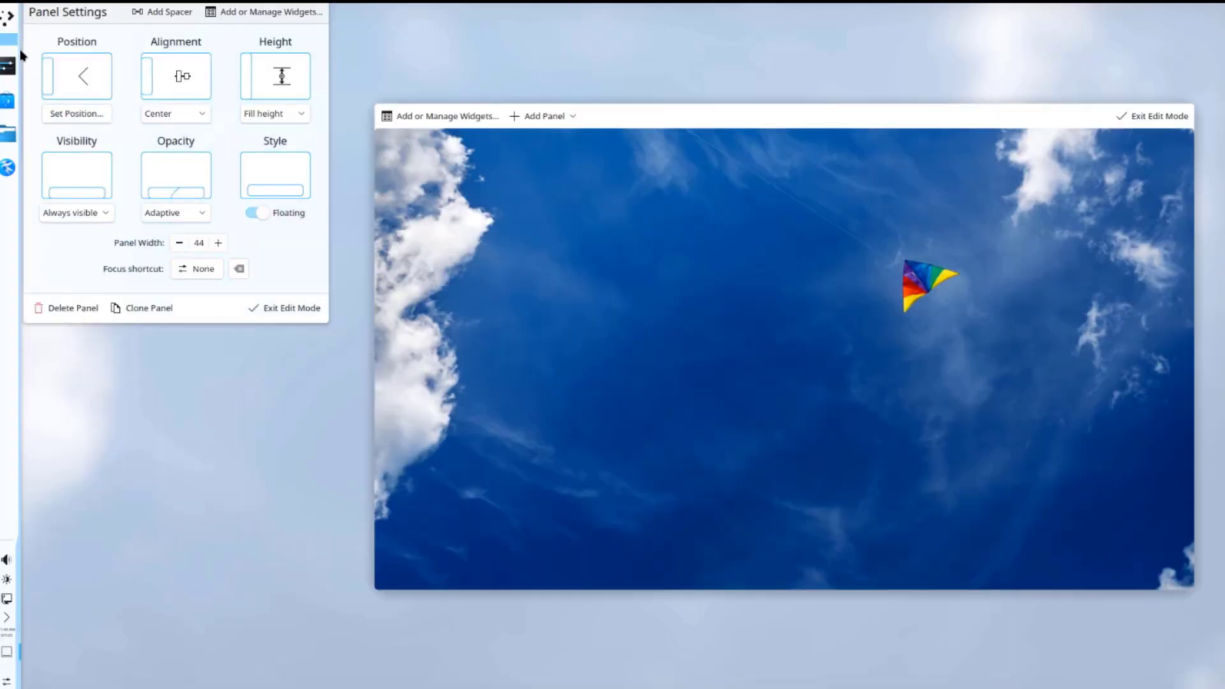
click(77, 91)
click(1186, 345)
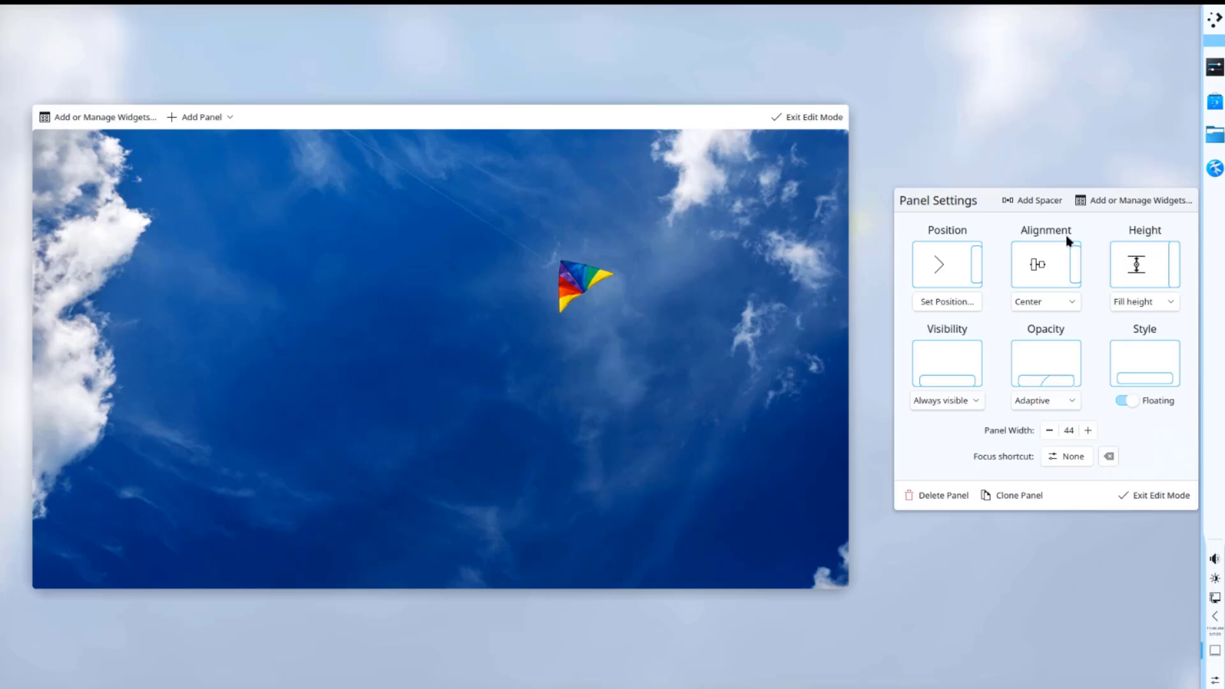
click(939, 304)
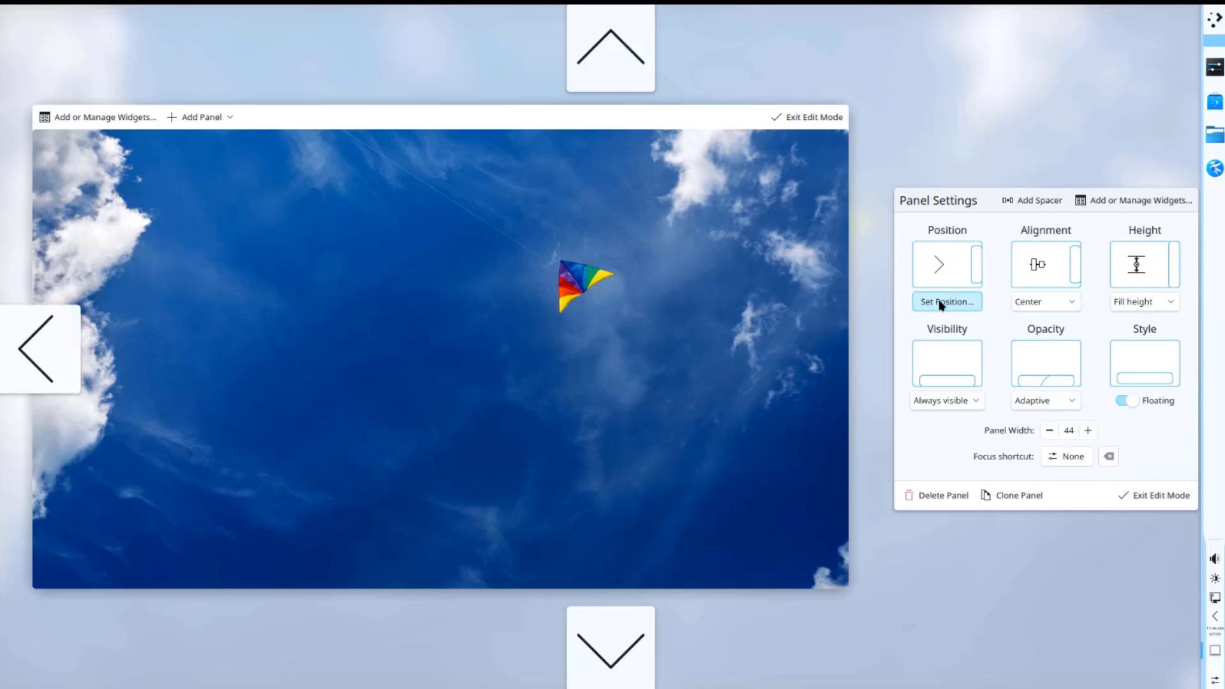
click(618, 644)
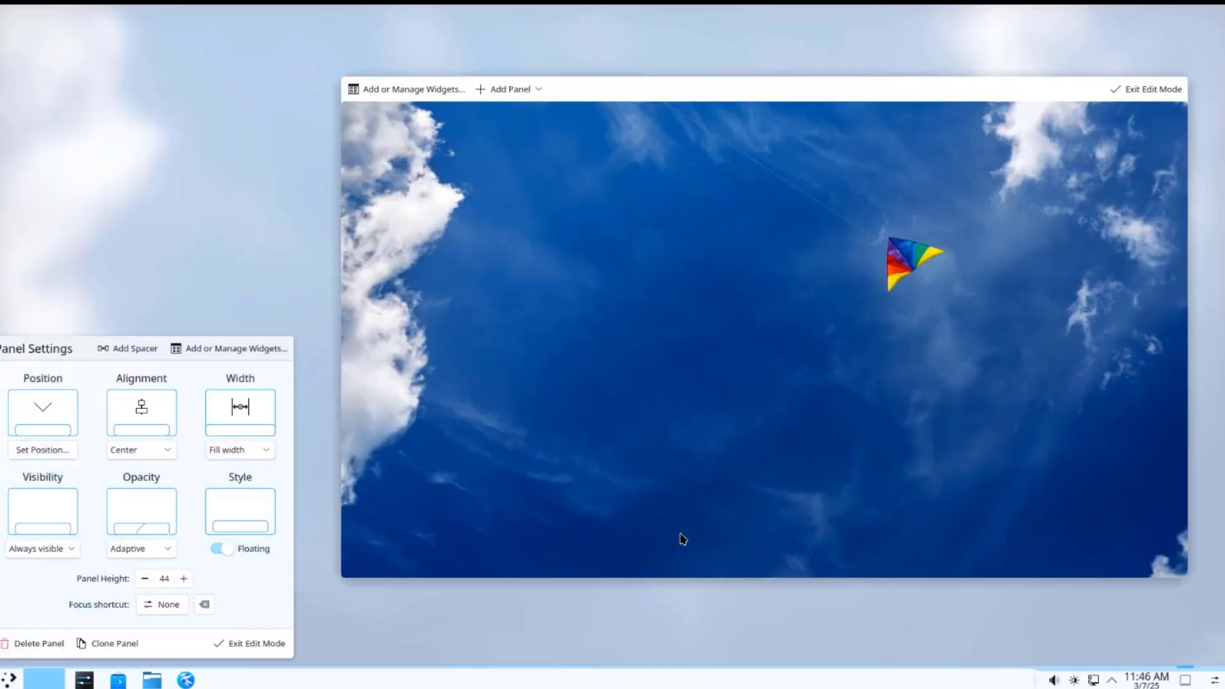
- Raise the panel height from 44 toward 56 and exit panel editing
click(183, 578)
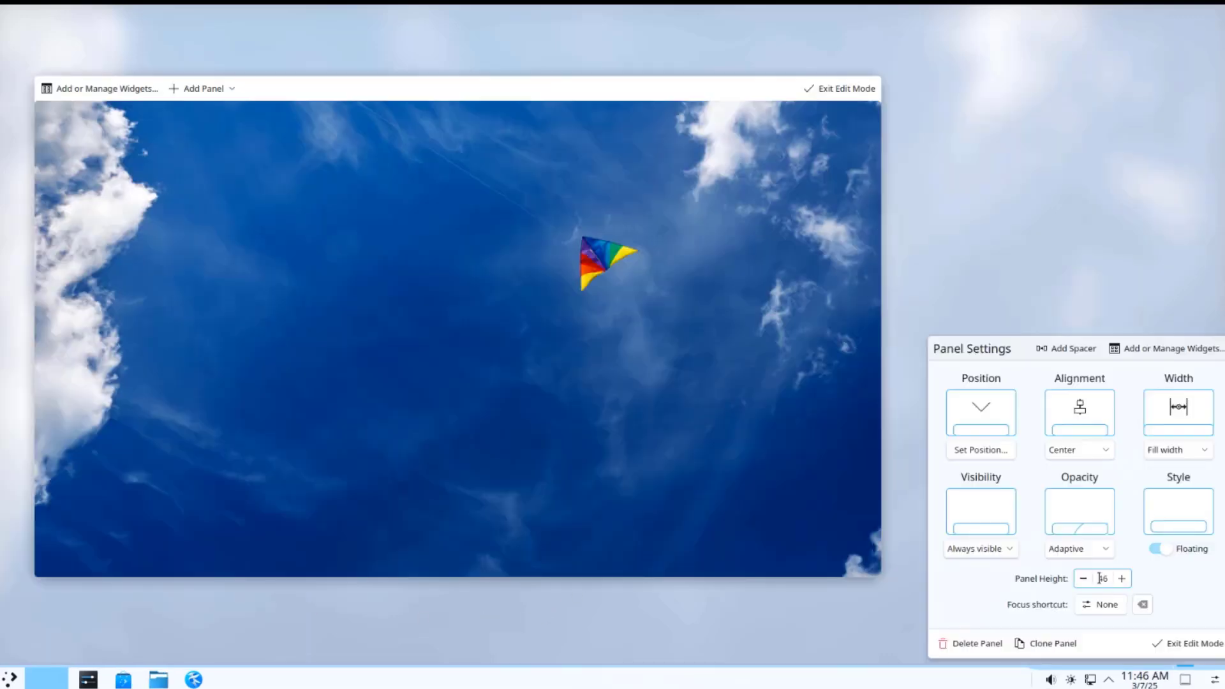
click(1118, 576)
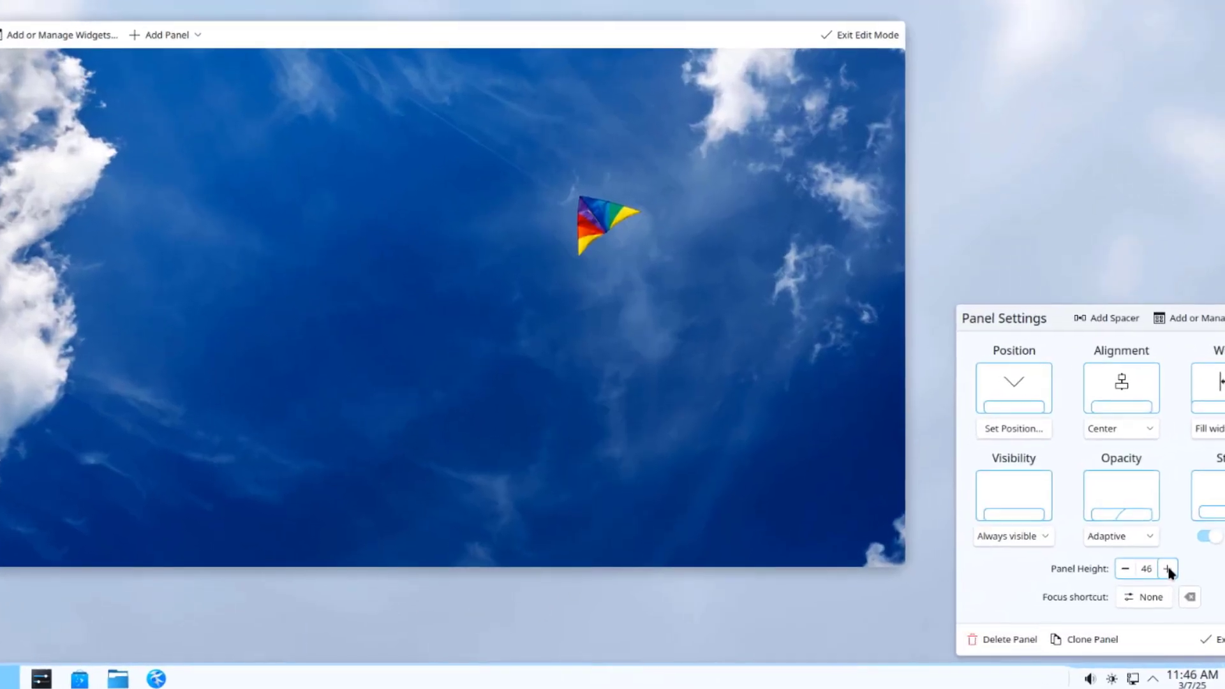
click(1168, 568)
click(1168, 568)
click(1168, 568)
click(1168, 567)
click(1168, 566)
key(Escape)
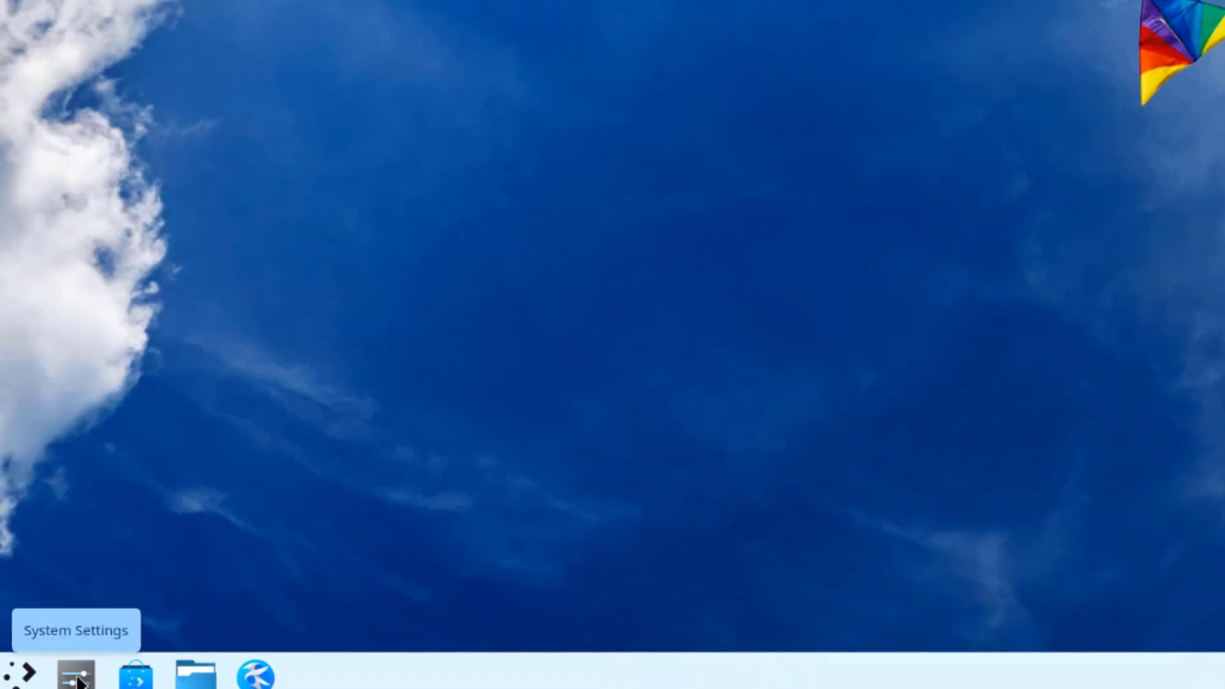
- Apply the Breeze Dark theme in System Settings, then scroll down the Quick Settings page
click(77, 678)
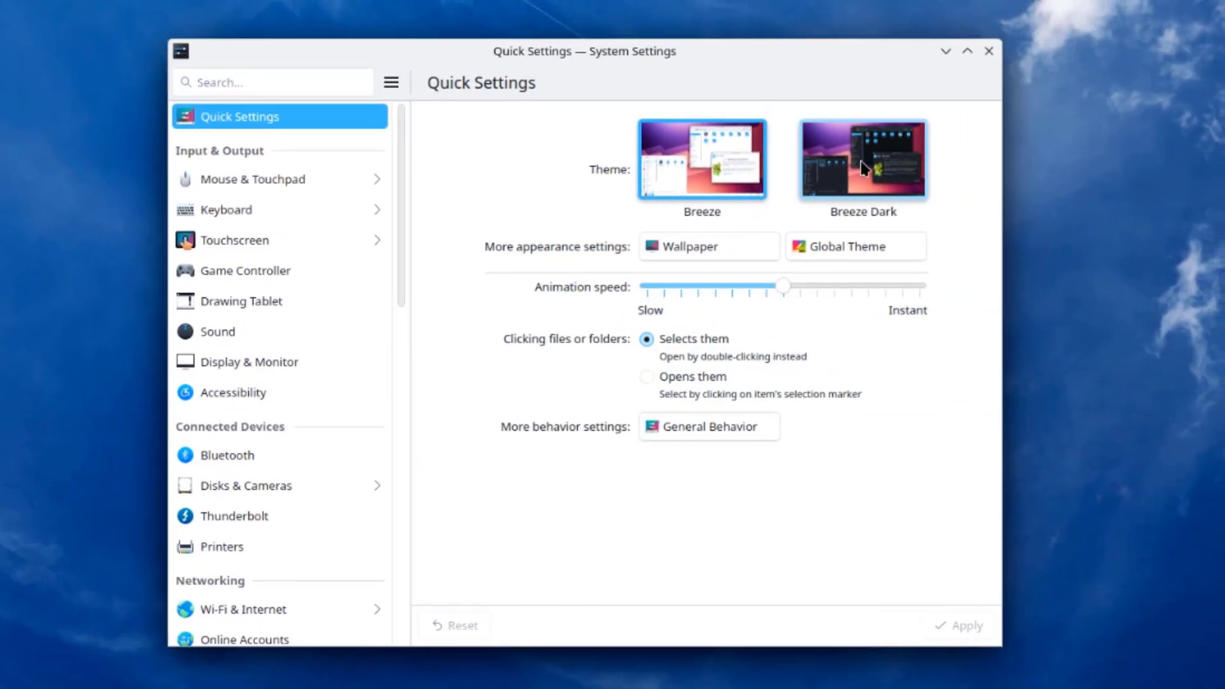
click(865, 168)
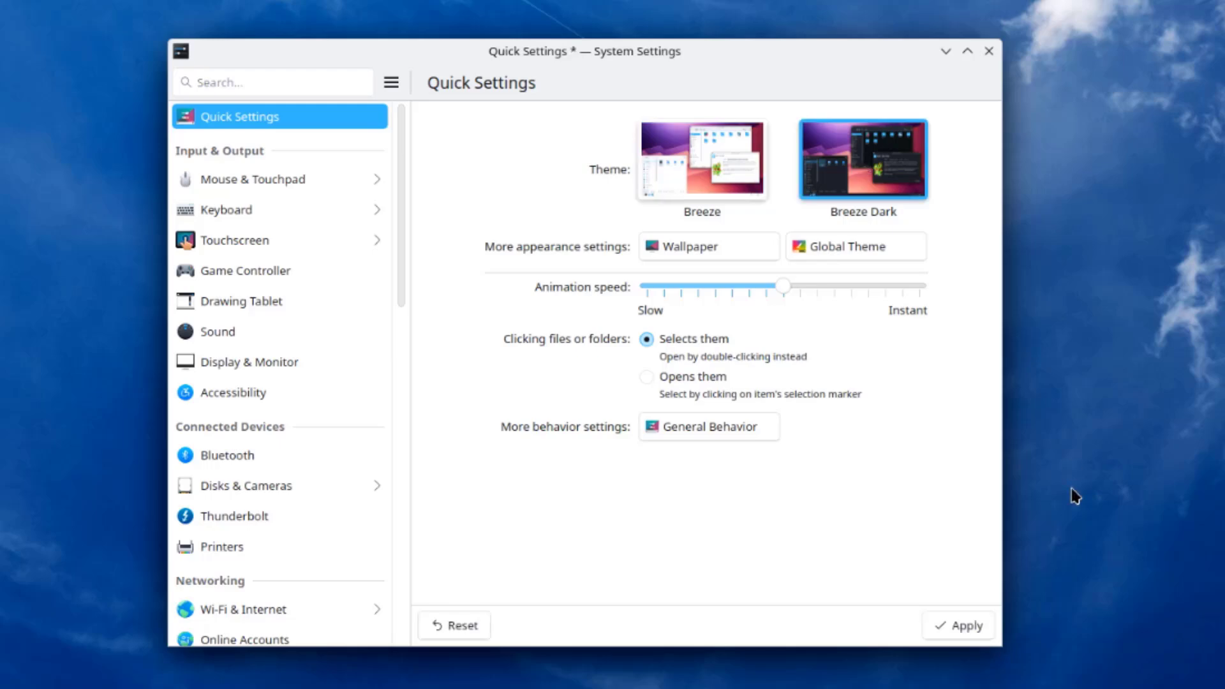
click(980, 636)
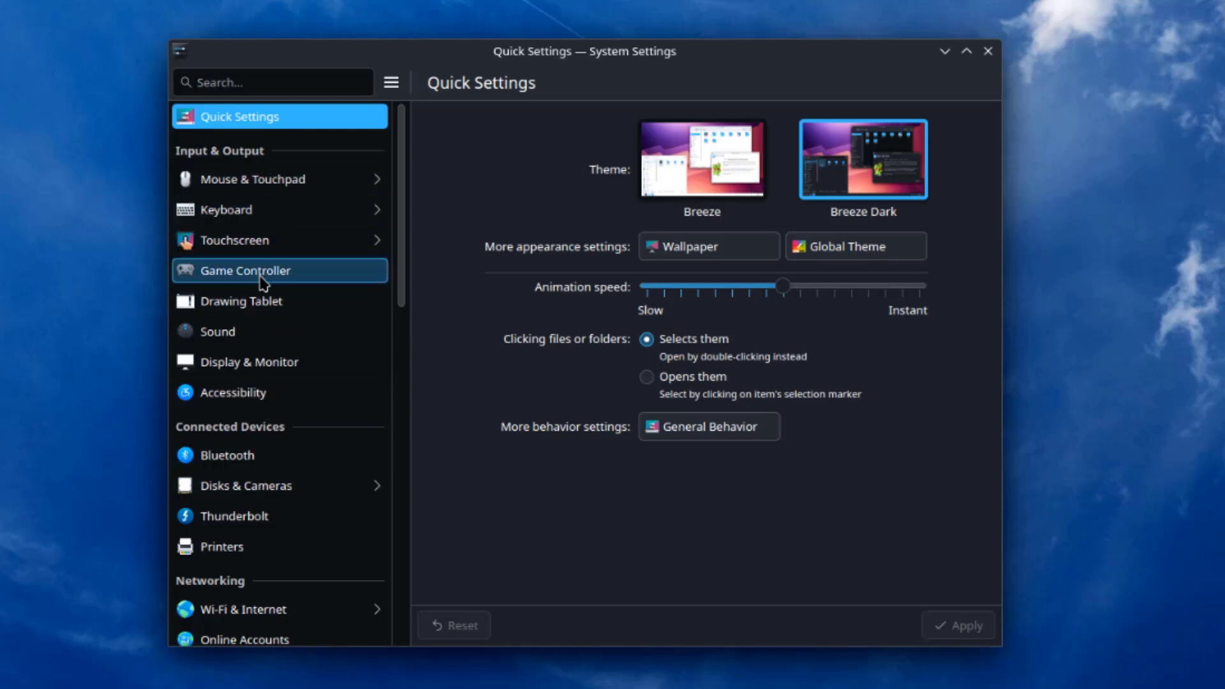
scroll(271, 431, down, 4)
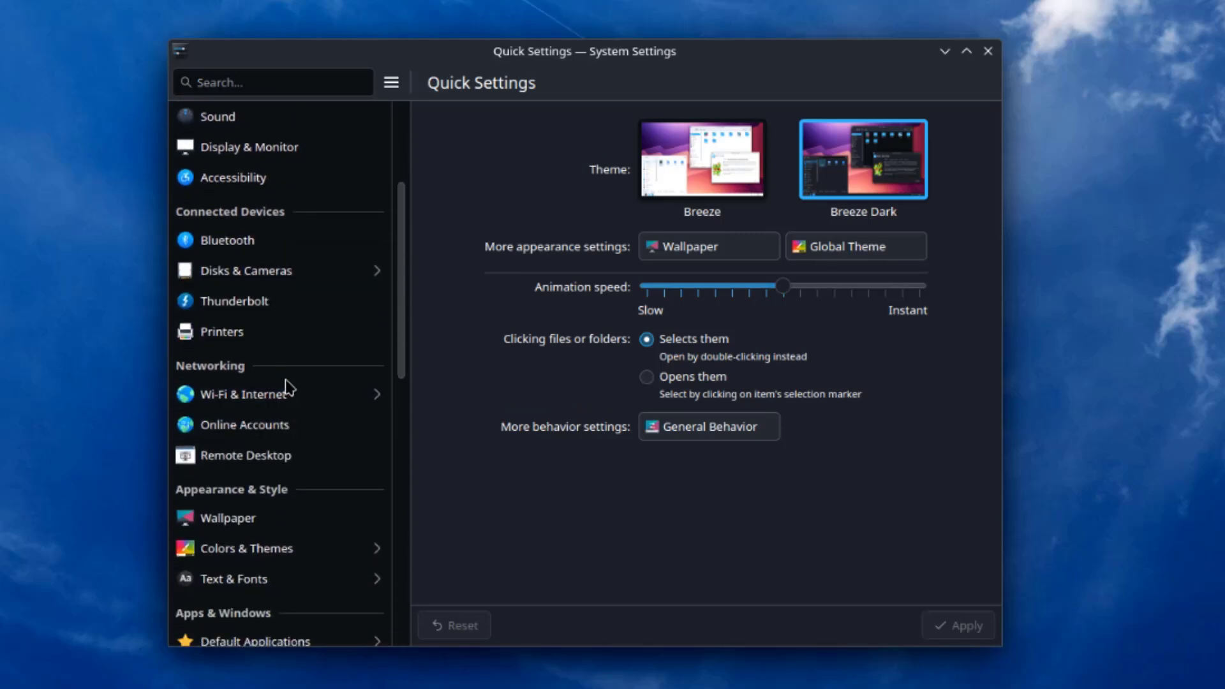
scroll(264, 504, down, 4)
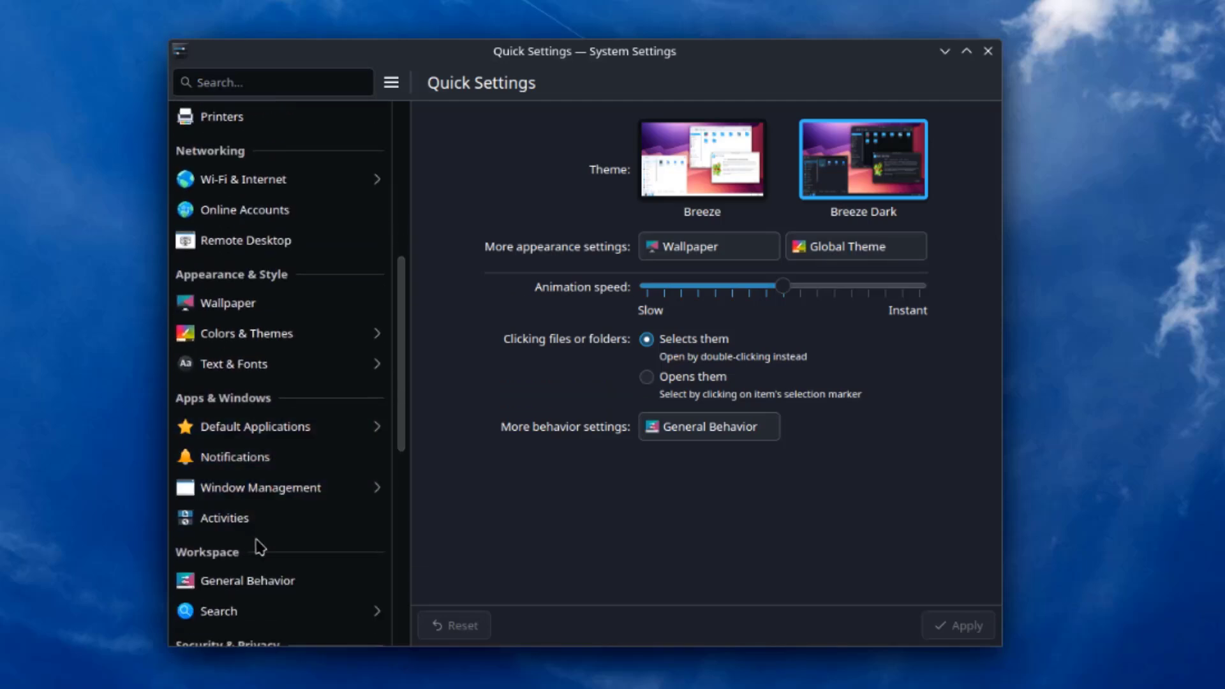
scroll(260, 545, down, 5)
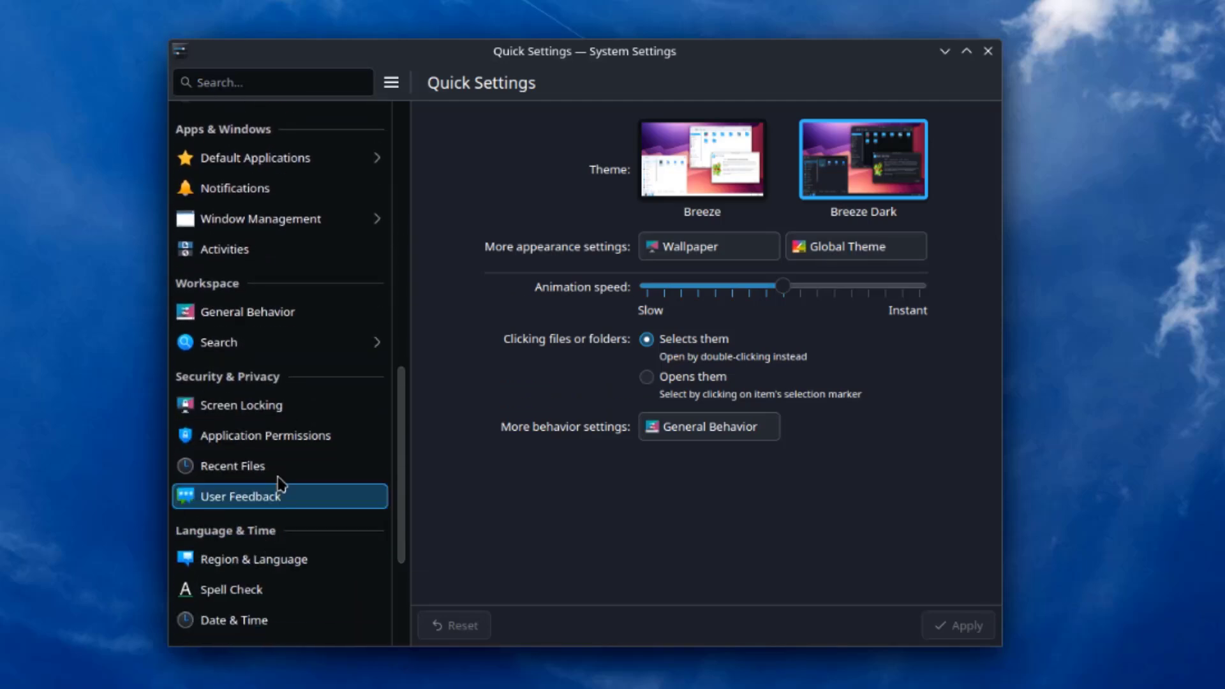
scroll(301, 464, down, 3)
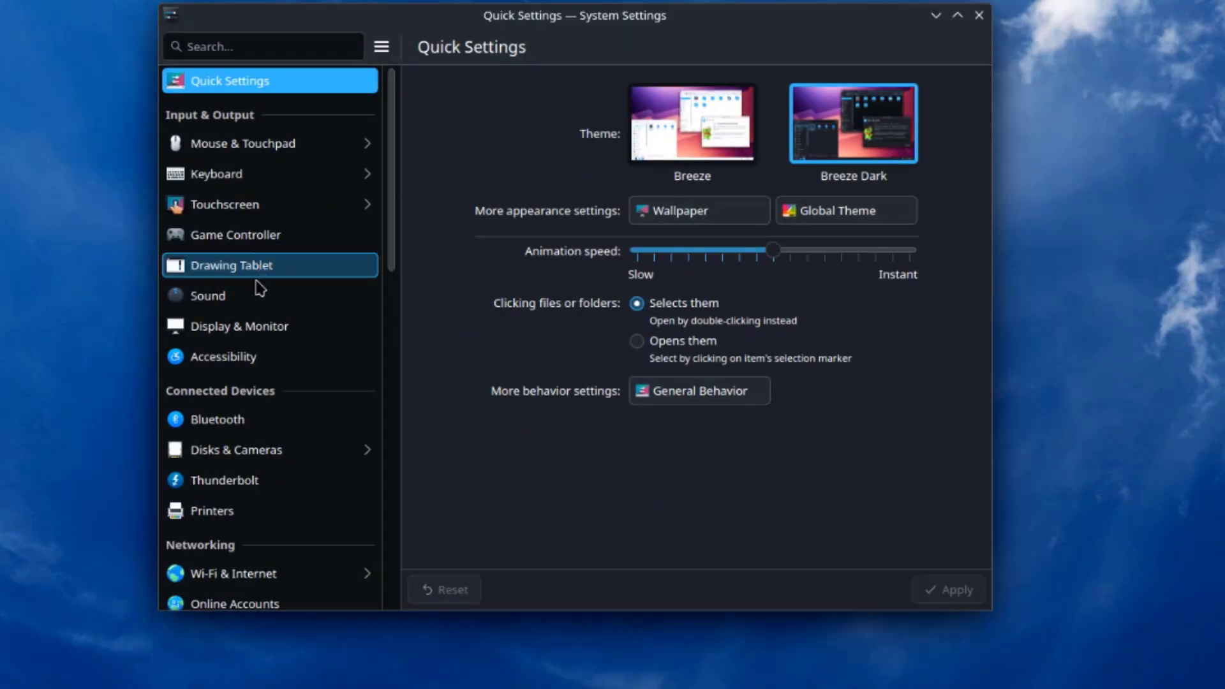
scroll(255, 290, down, 8)
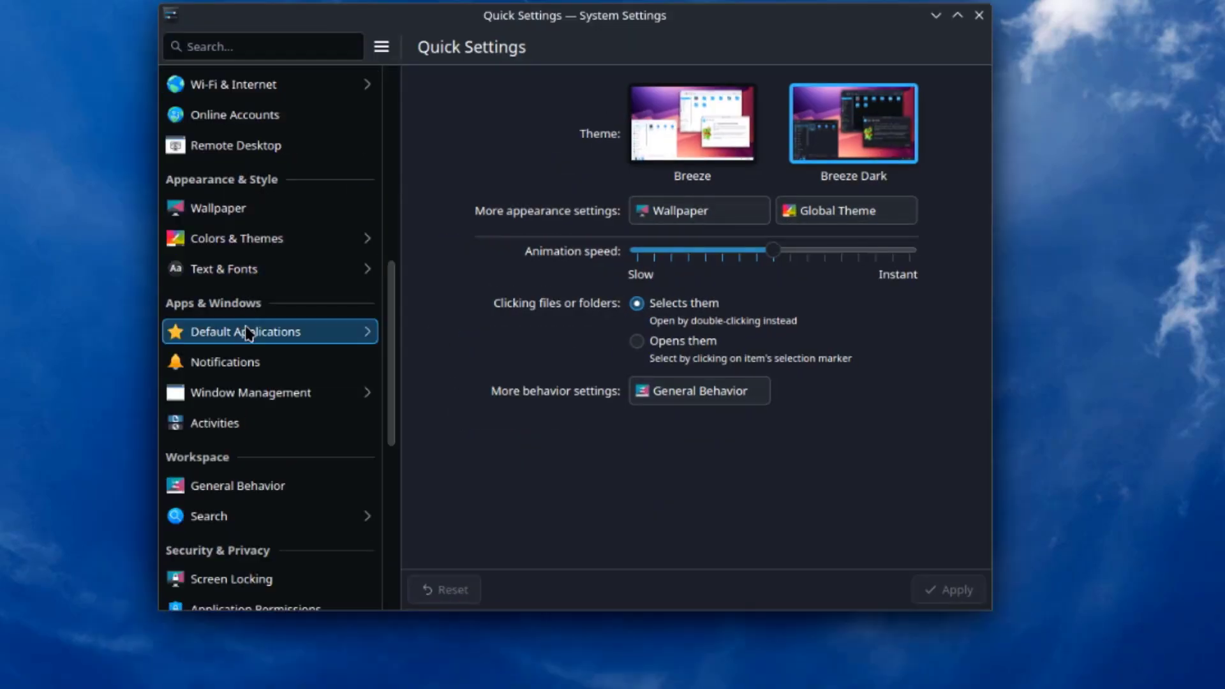
- Under Window Management > Virtual Desktops, add desktops to reach six and apply
click(249, 394)
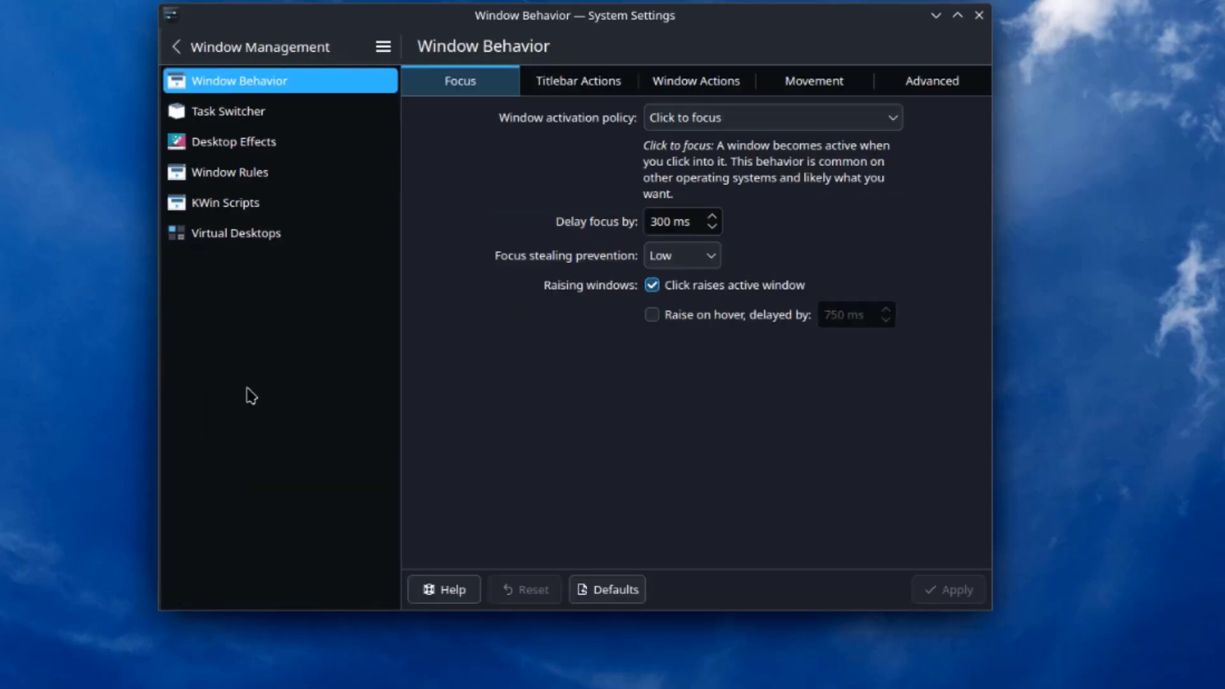
click(247, 231)
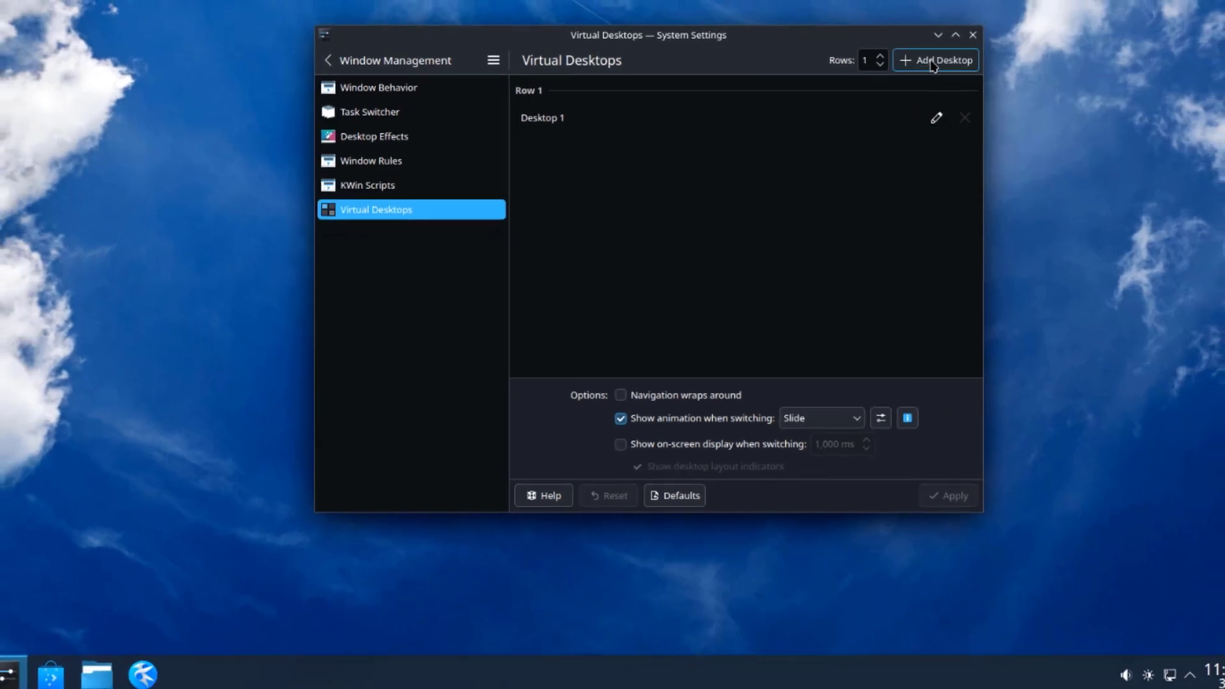
click(933, 61)
click(932, 62)
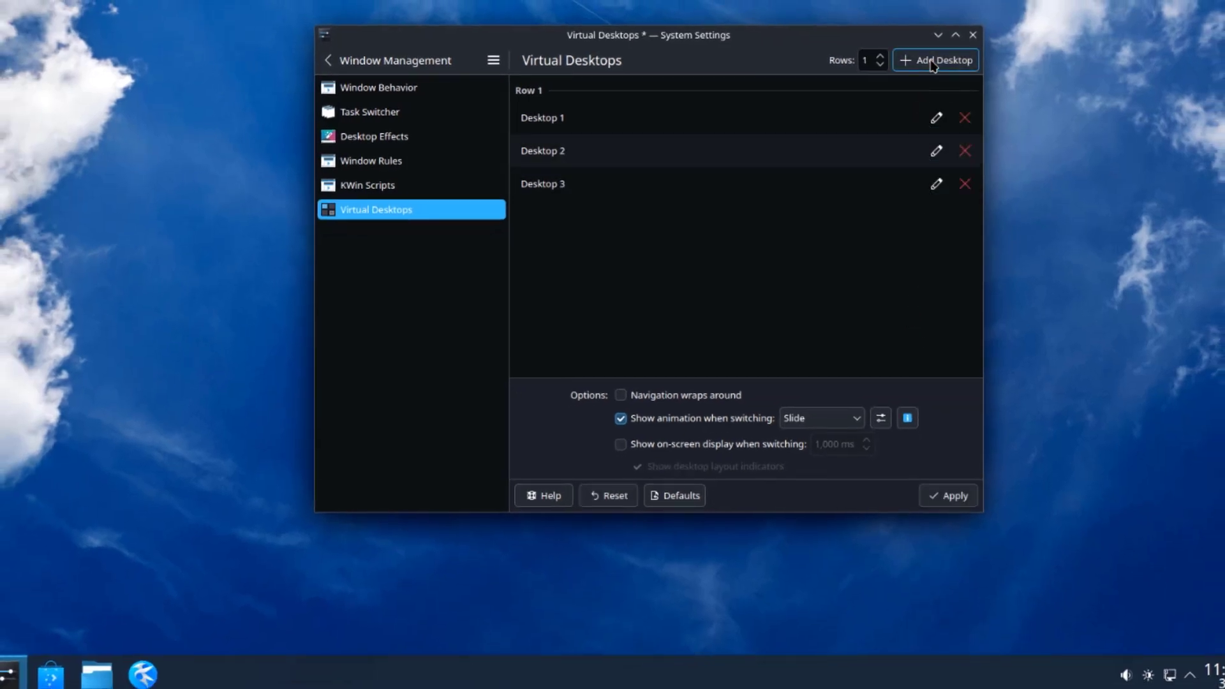
click(932, 61)
click(932, 62)
click(933, 61)
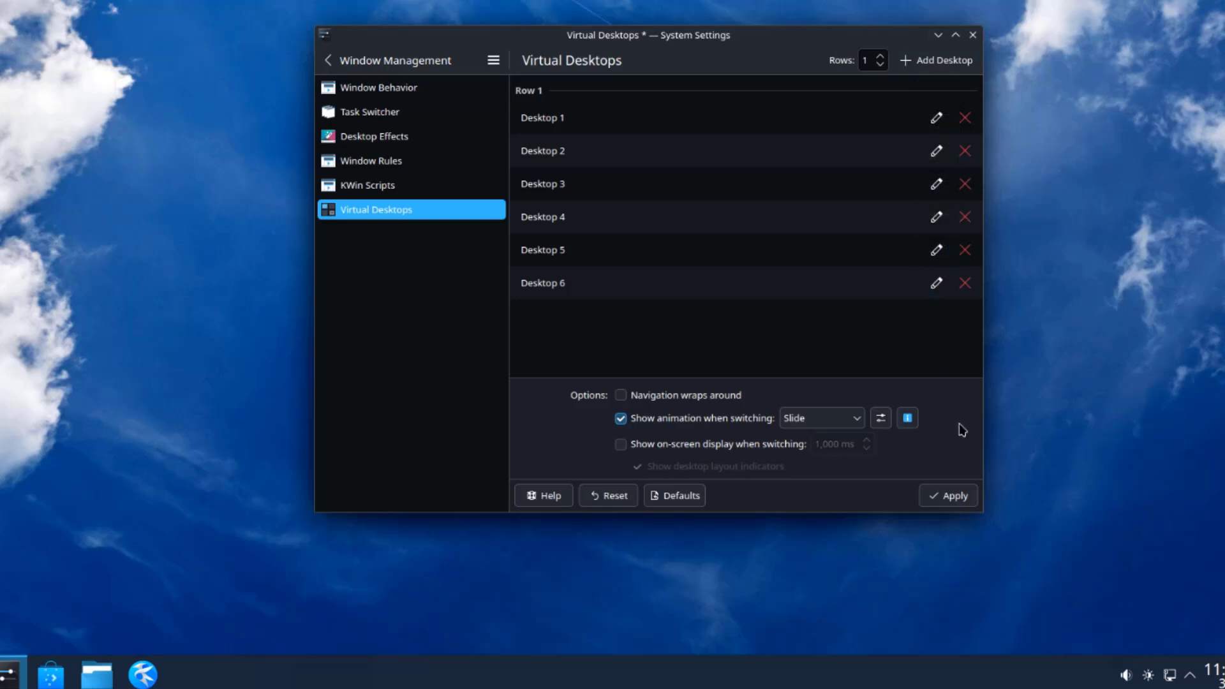
click(960, 492)
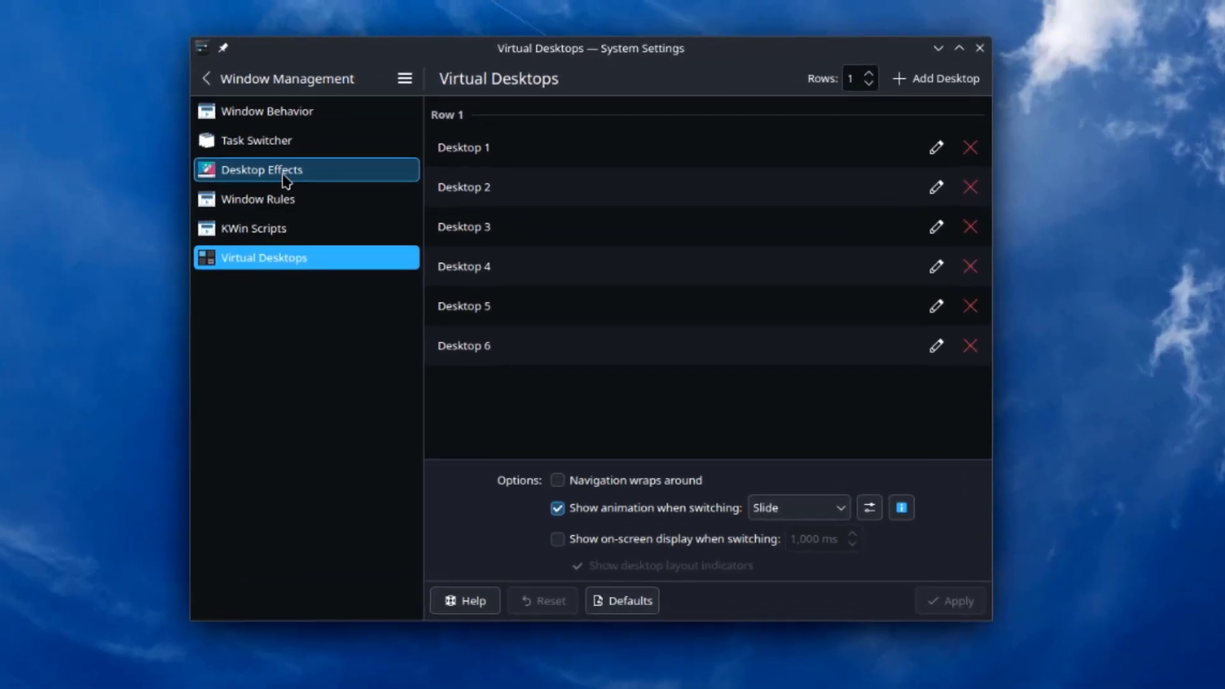
- Enable and apply the Cube desktop effect, then view it with Meta+C and exit
click(392, 142)
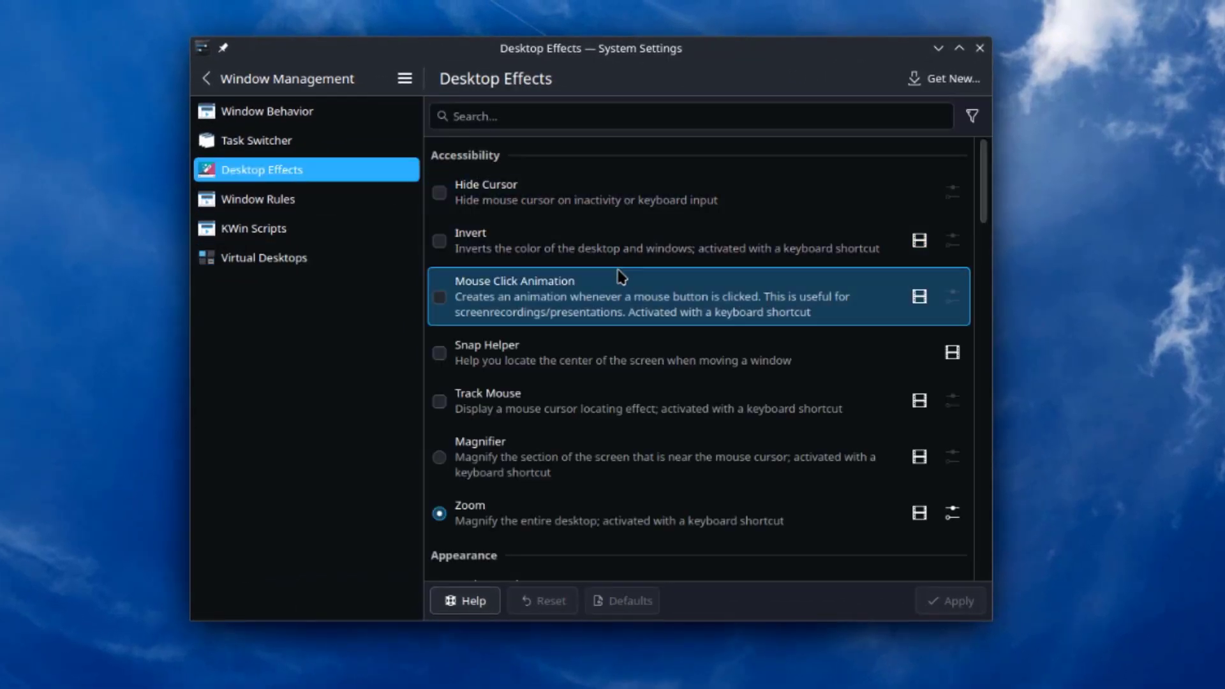
scroll(638, 312, down, 10)
scroll(641, 310, down, 15)
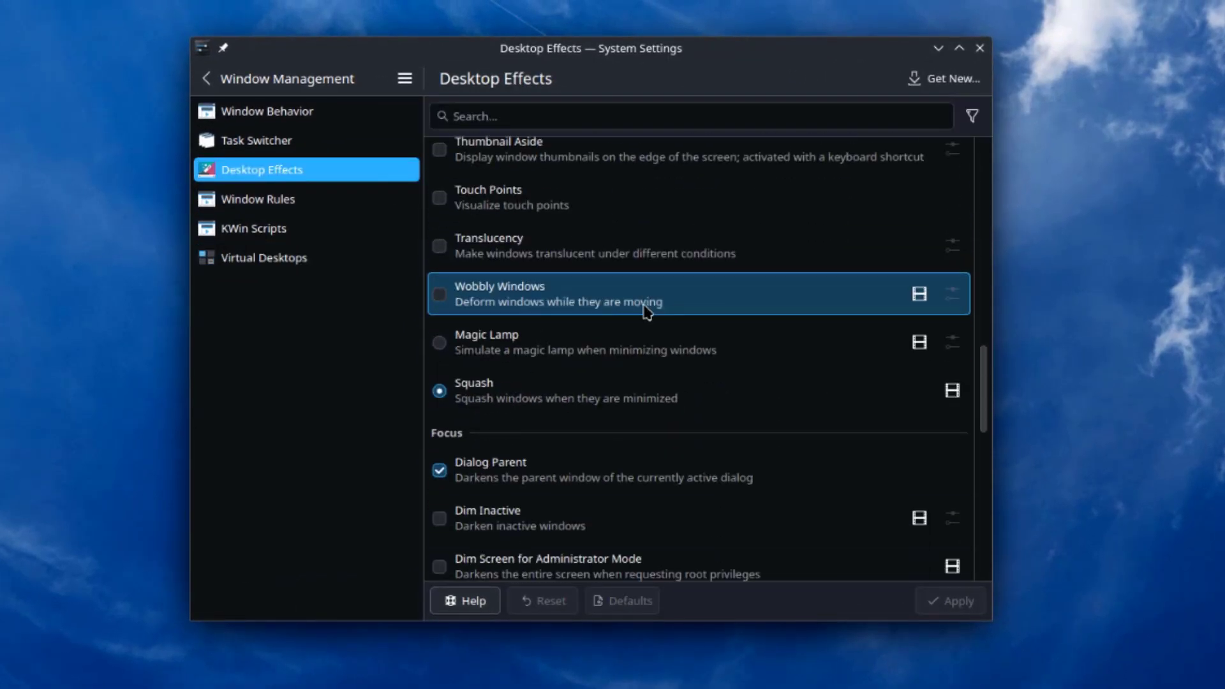
scroll(649, 310, down, 8)
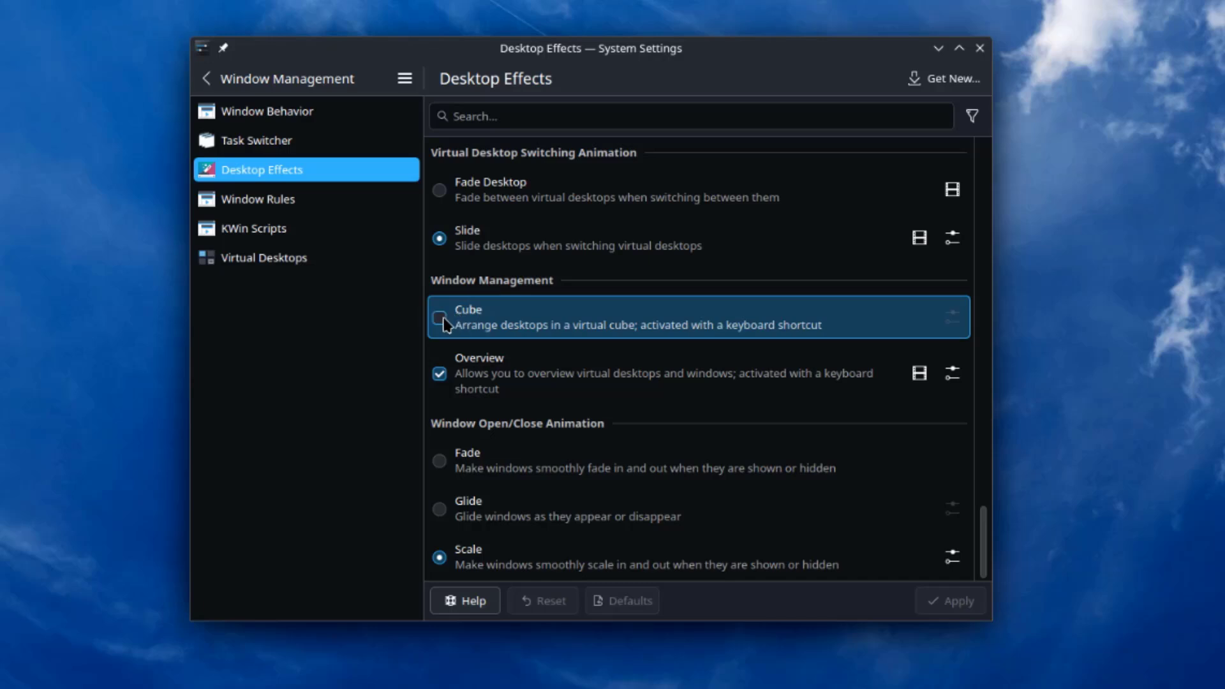
click(440, 318)
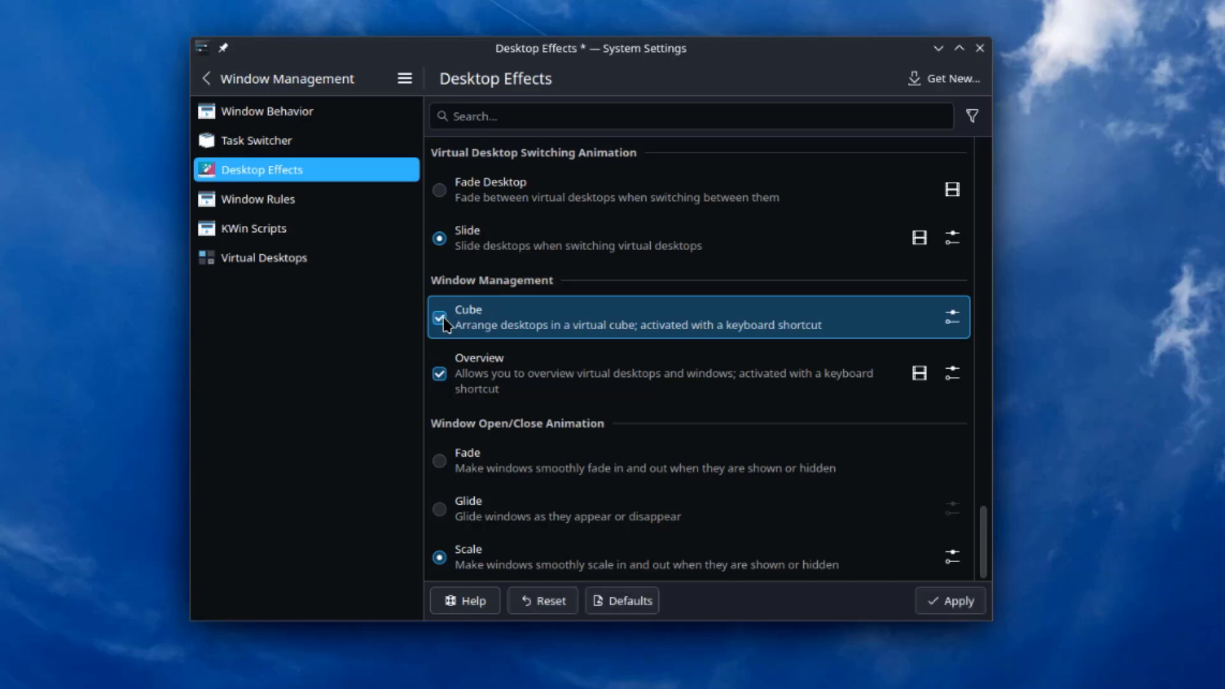
click(951, 600)
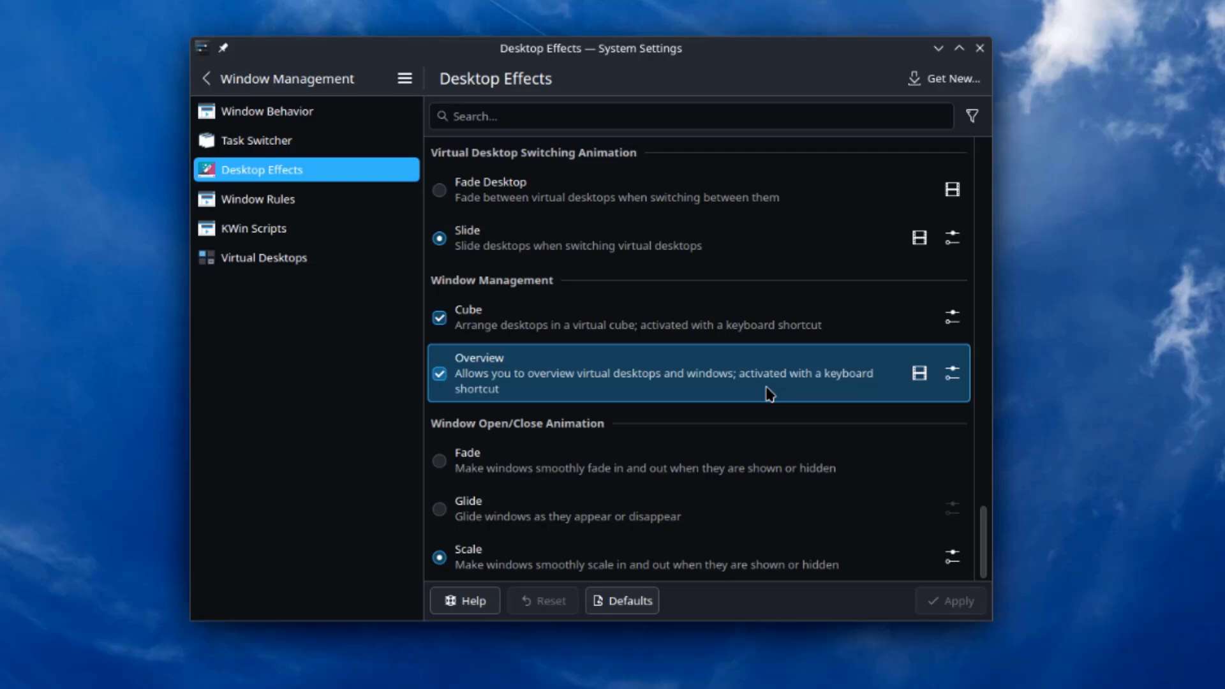
key(super+c)
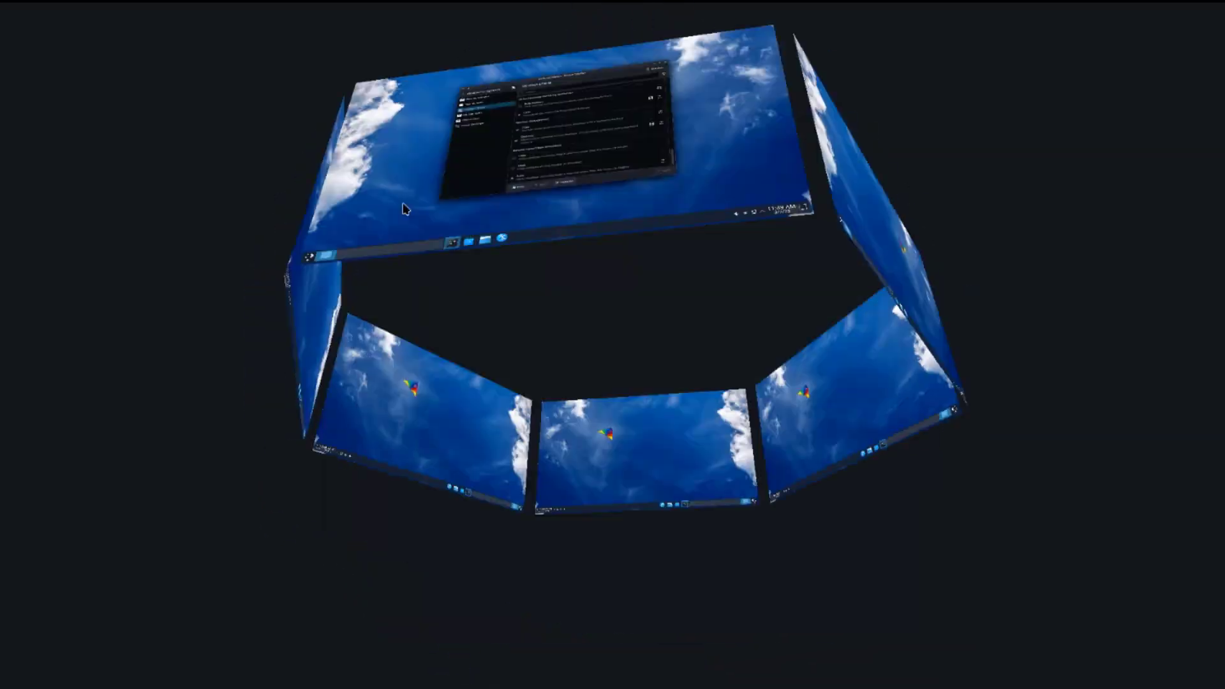
key(Escape)
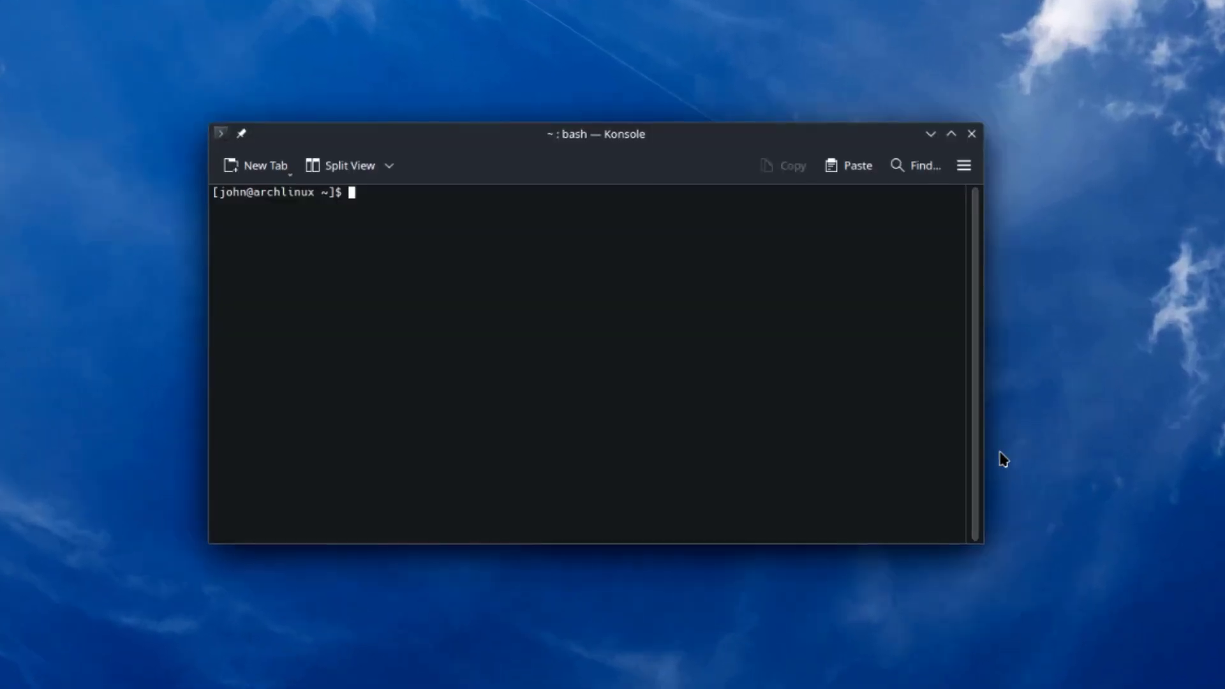
- Install Firefox with 'sudo pacman -S firefox', confirming with y, then launch firefox
text(firefox)
key(Return)
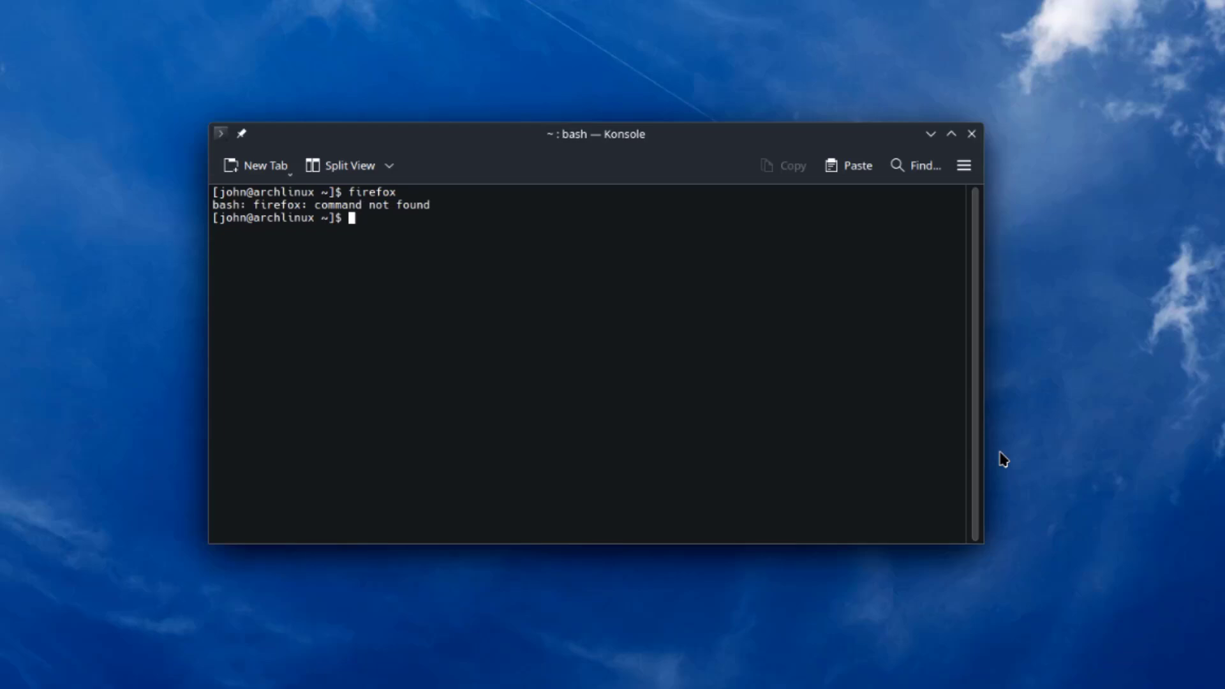
text(sudo pacman -S firefox)
key(Return)
key(Return)
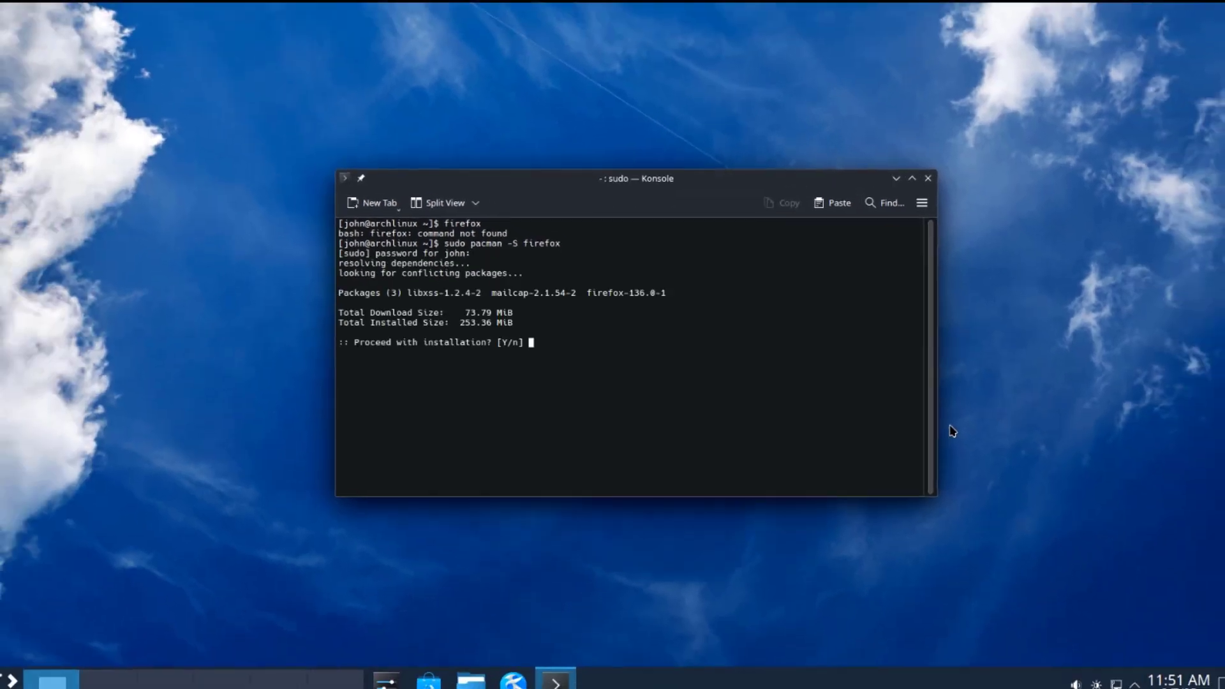
text(y)
key(Return)
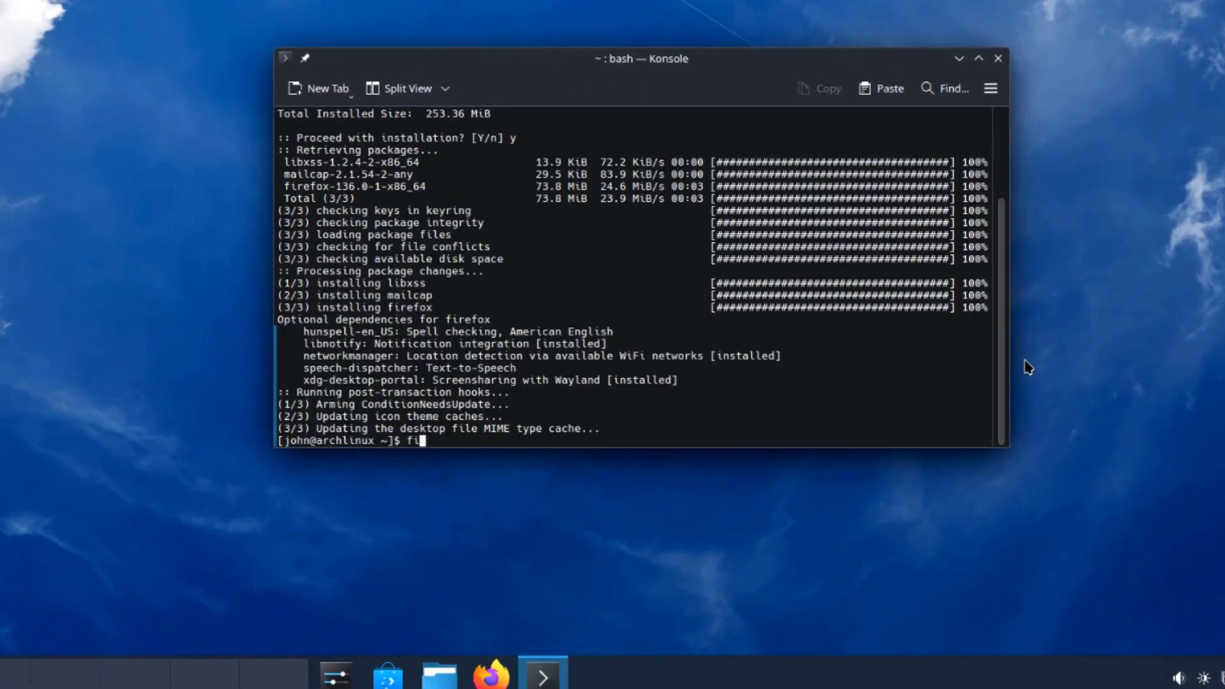
text(firefox)
key(Return)
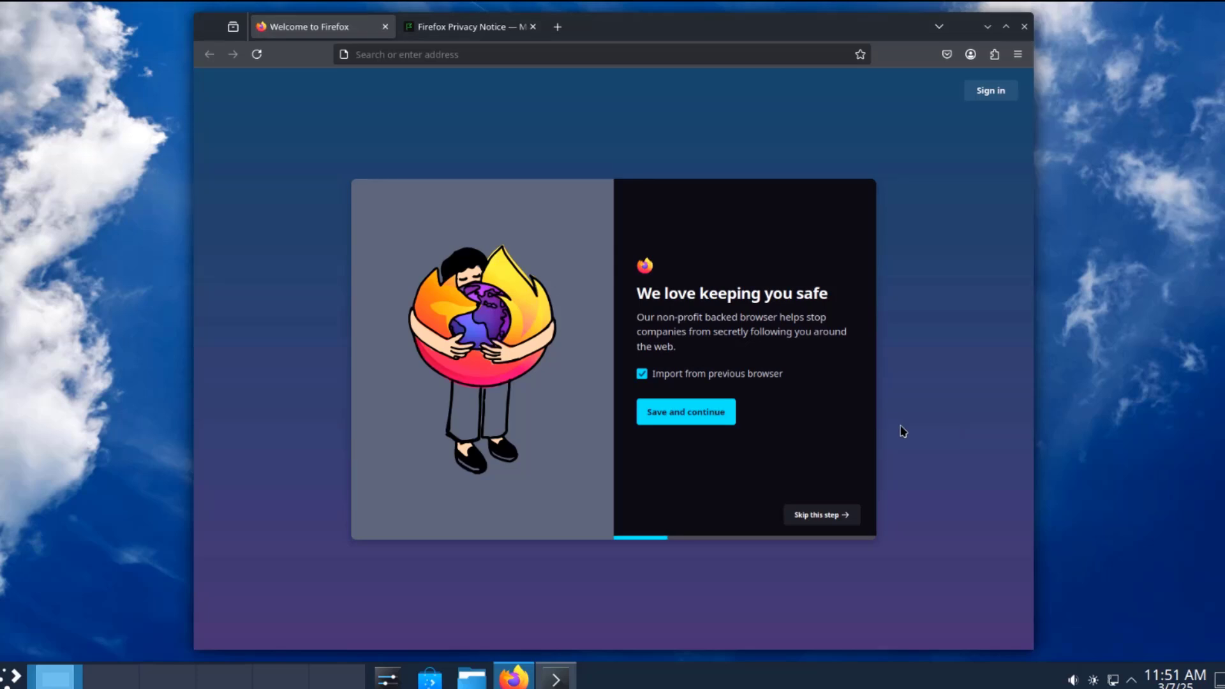
- Open Help > About Firefox from the ☰ menu to see version 136.0 (64-bit)
click(1018, 54)
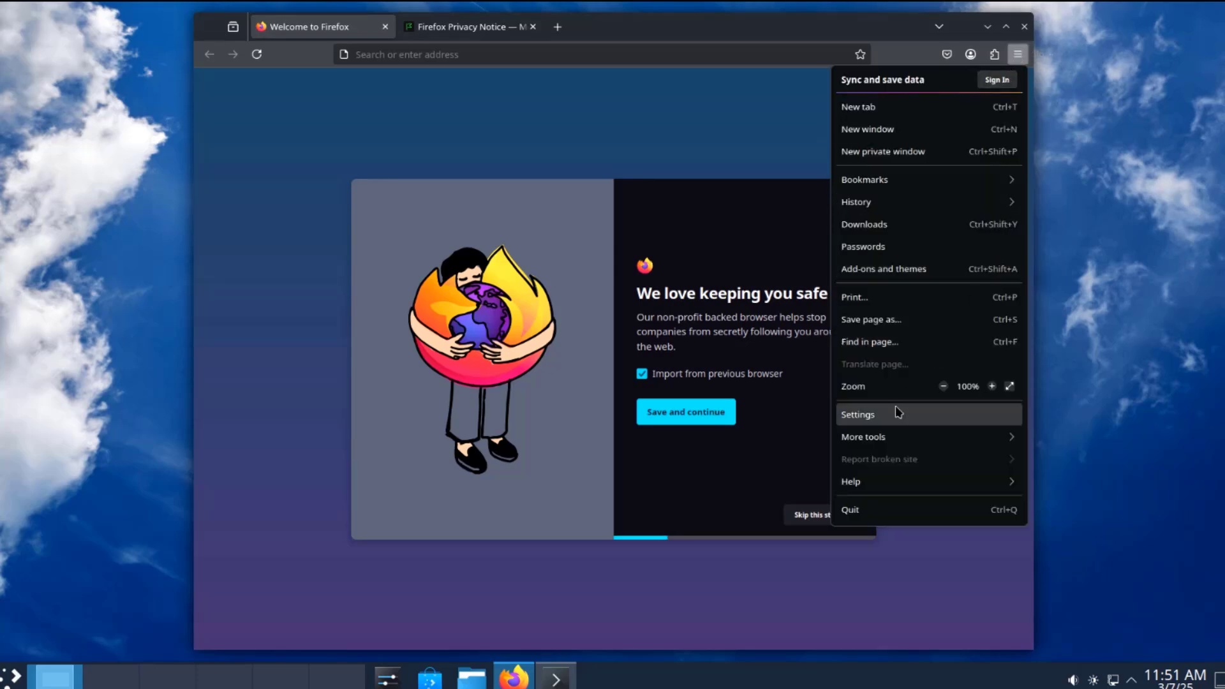
click(884, 485)
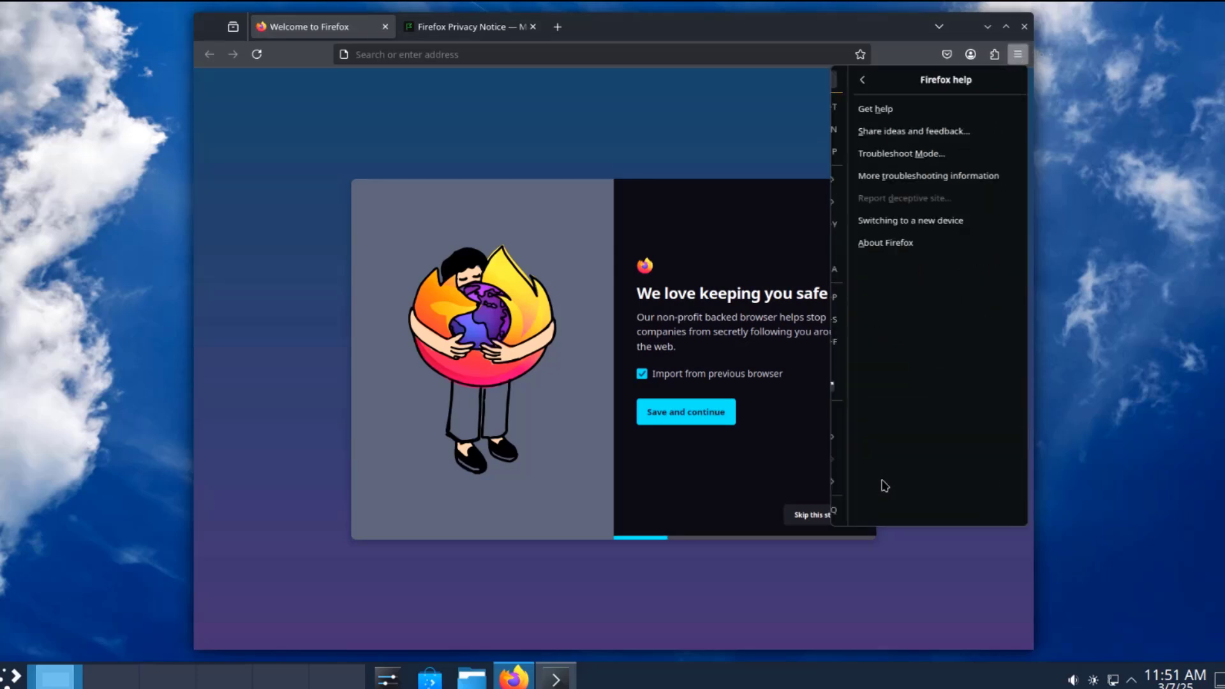
click(855, 242)
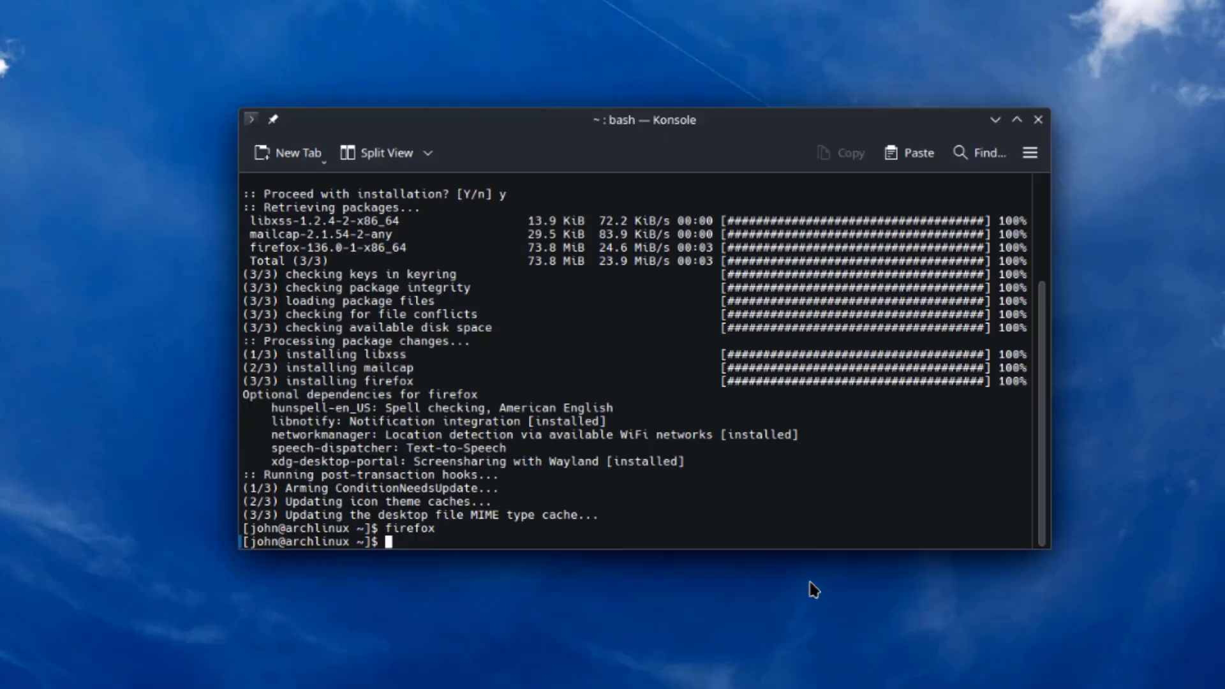
- Run 'sudo pacman -Syu' in Konsole to sync and update the system
text(sudo pacman -S)
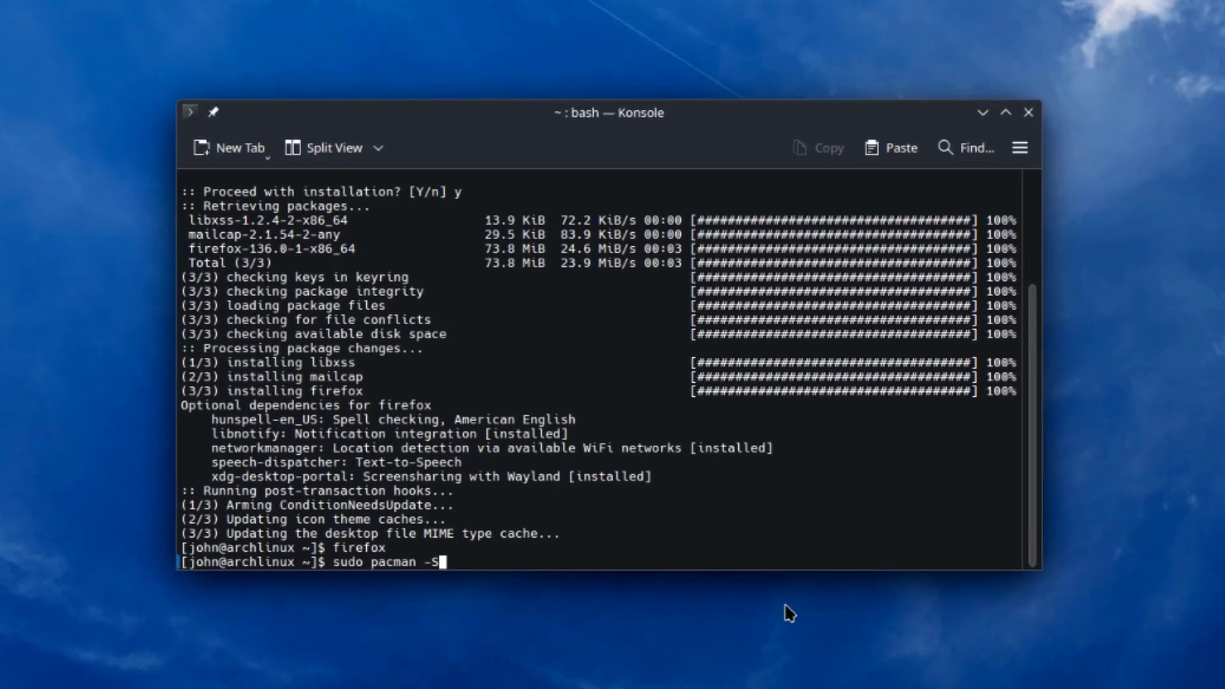
key(Return)
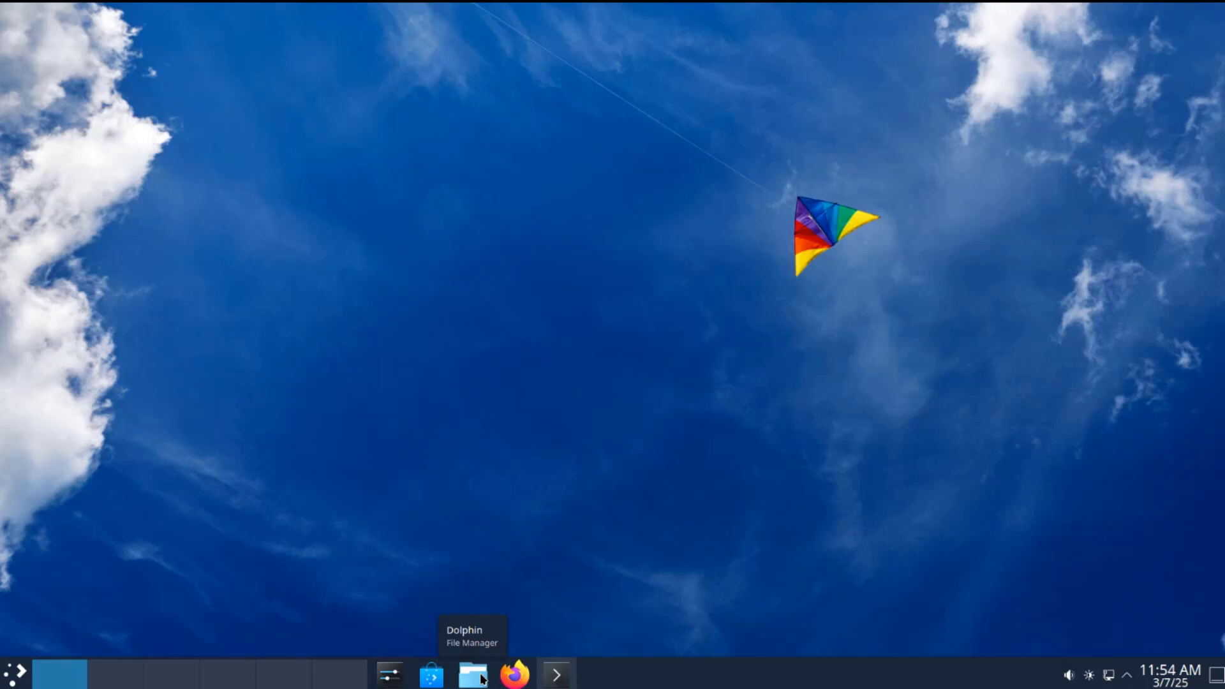
- Open Dolphin at Home in compact view and split it into two panes
click(480, 678)
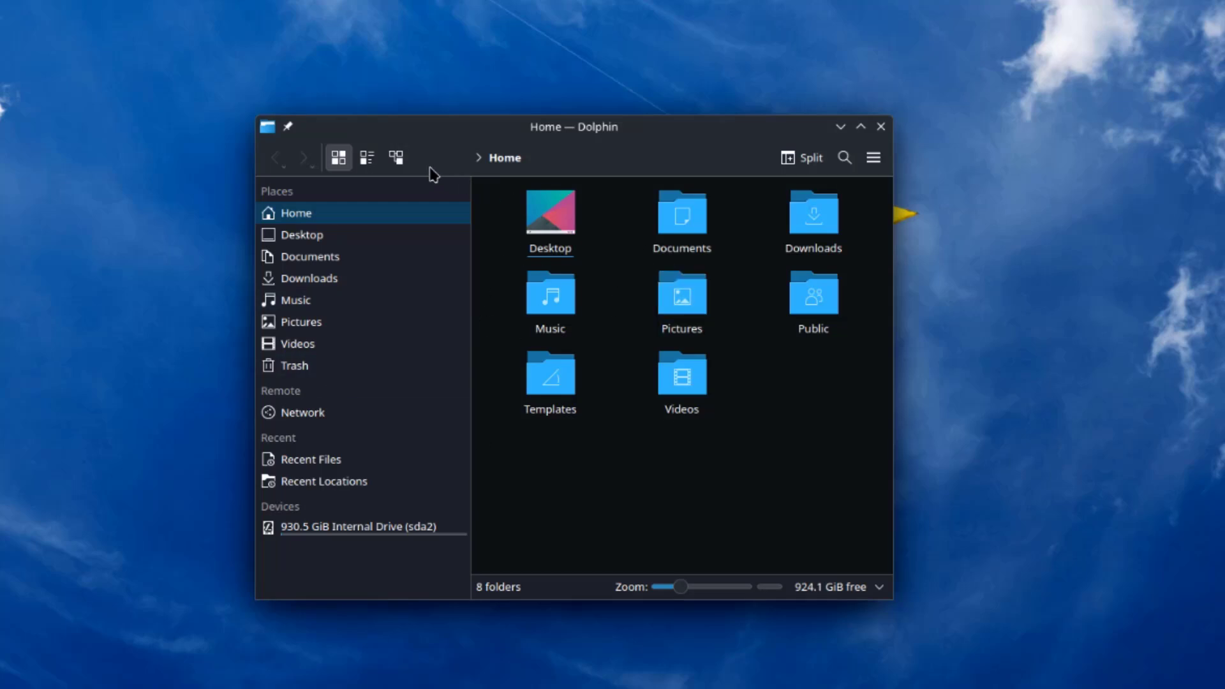
click(396, 157)
click(367, 158)
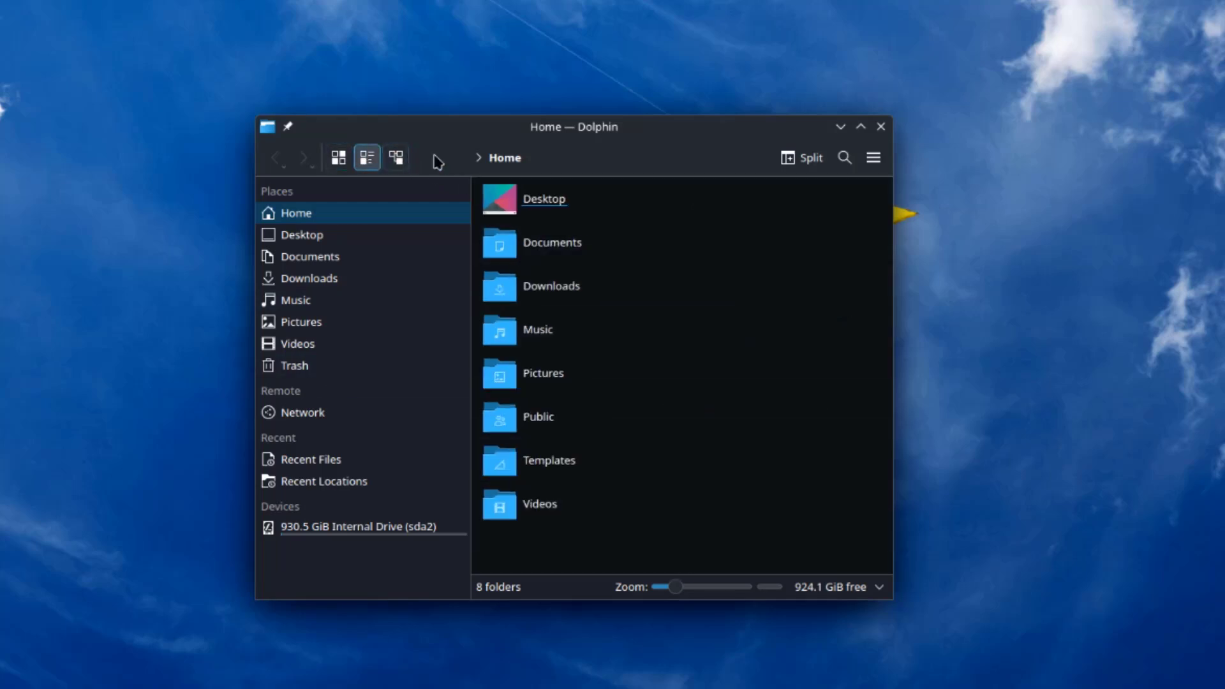
click(797, 158)
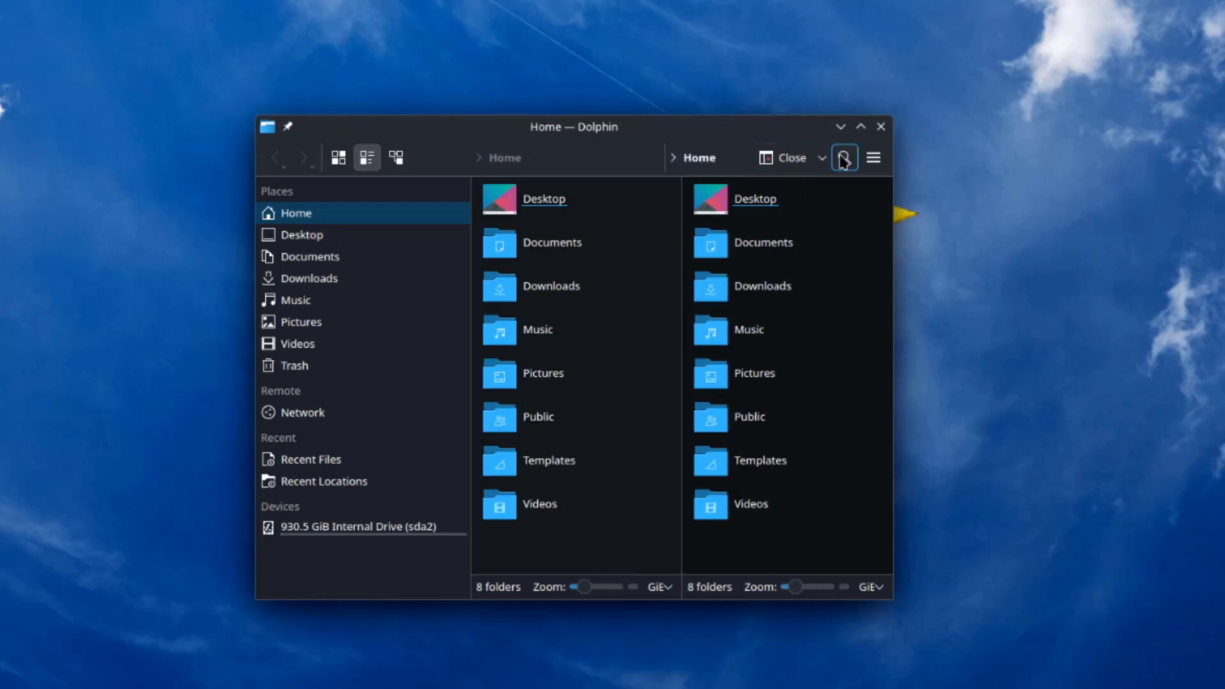
- Show the About Dolphin window with version 24.12.3
click(873, 160)
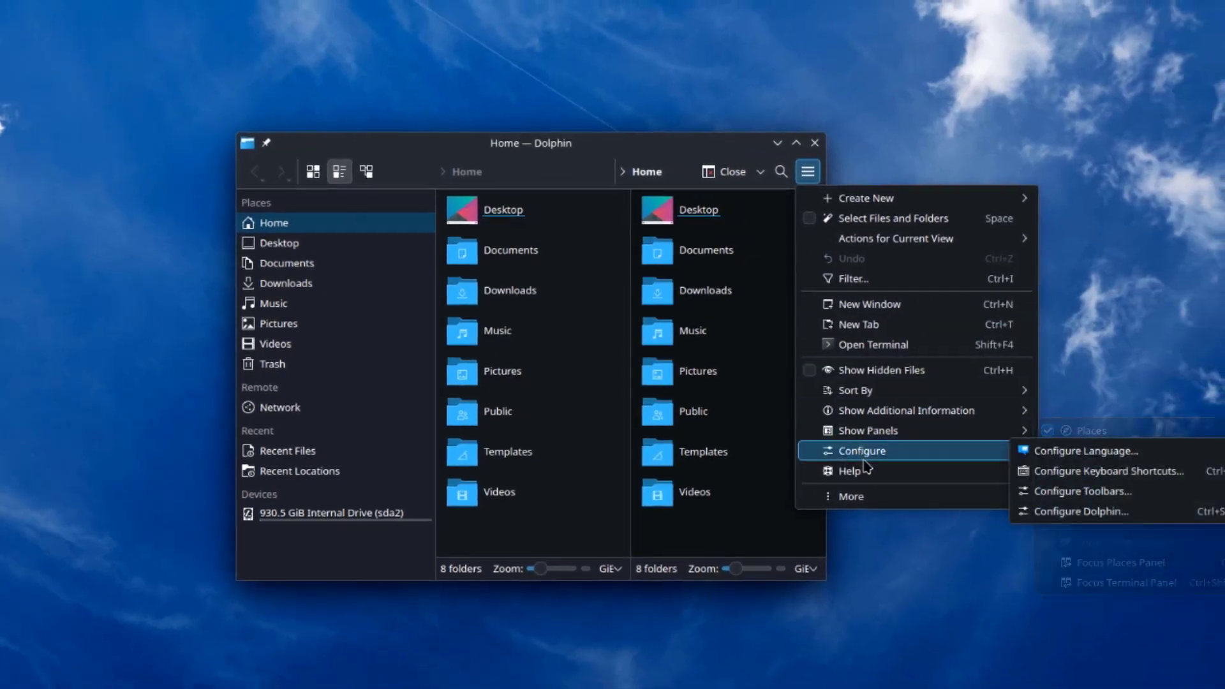
mouse_move(934, 486)
mouse_move(860, 501)
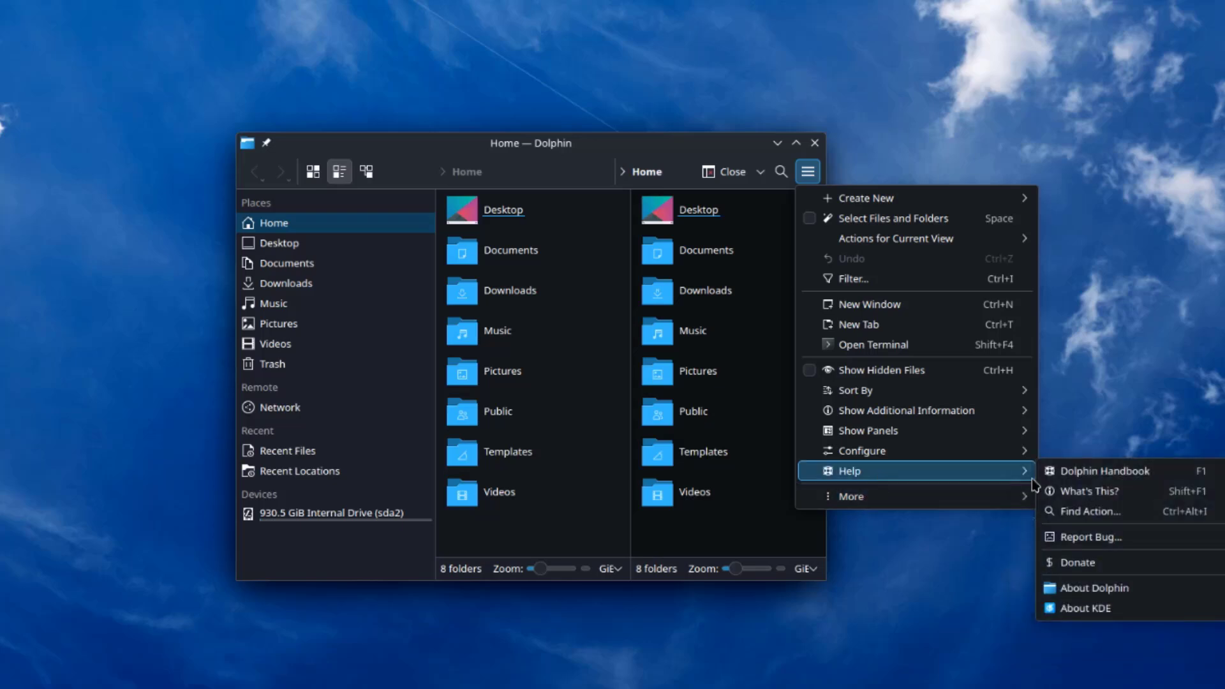
click(1083, 588)
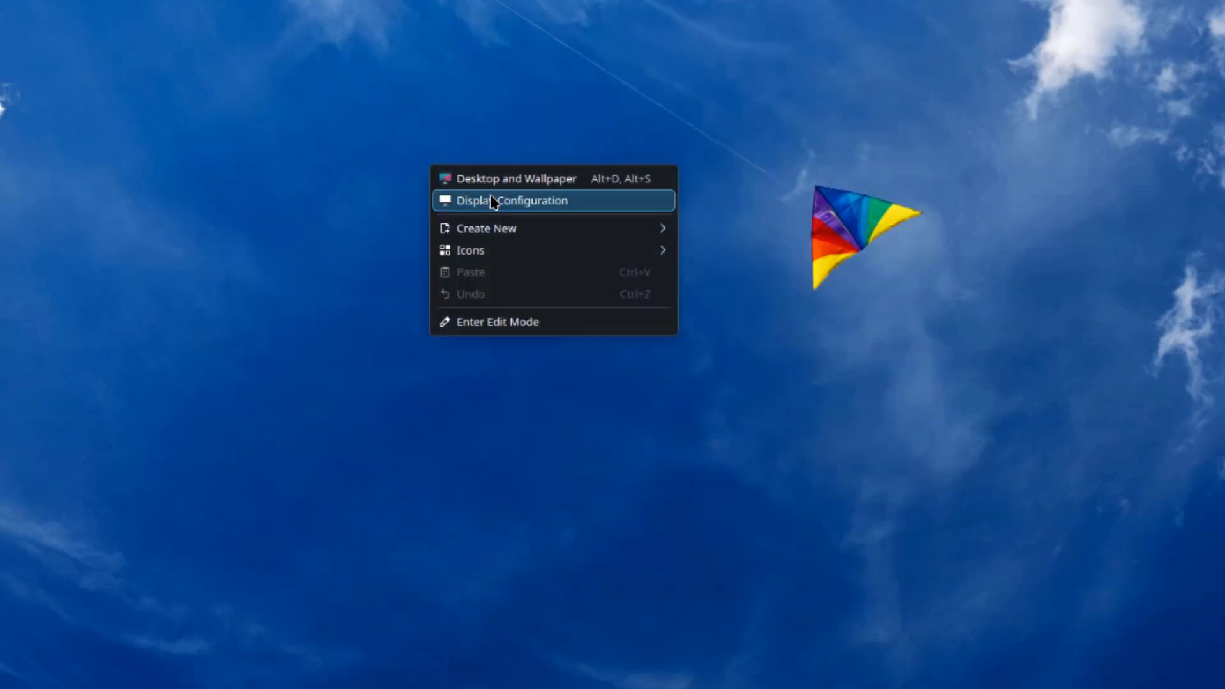
- Create a folder named New Folder on the desktop
mouse_move(503, 227)
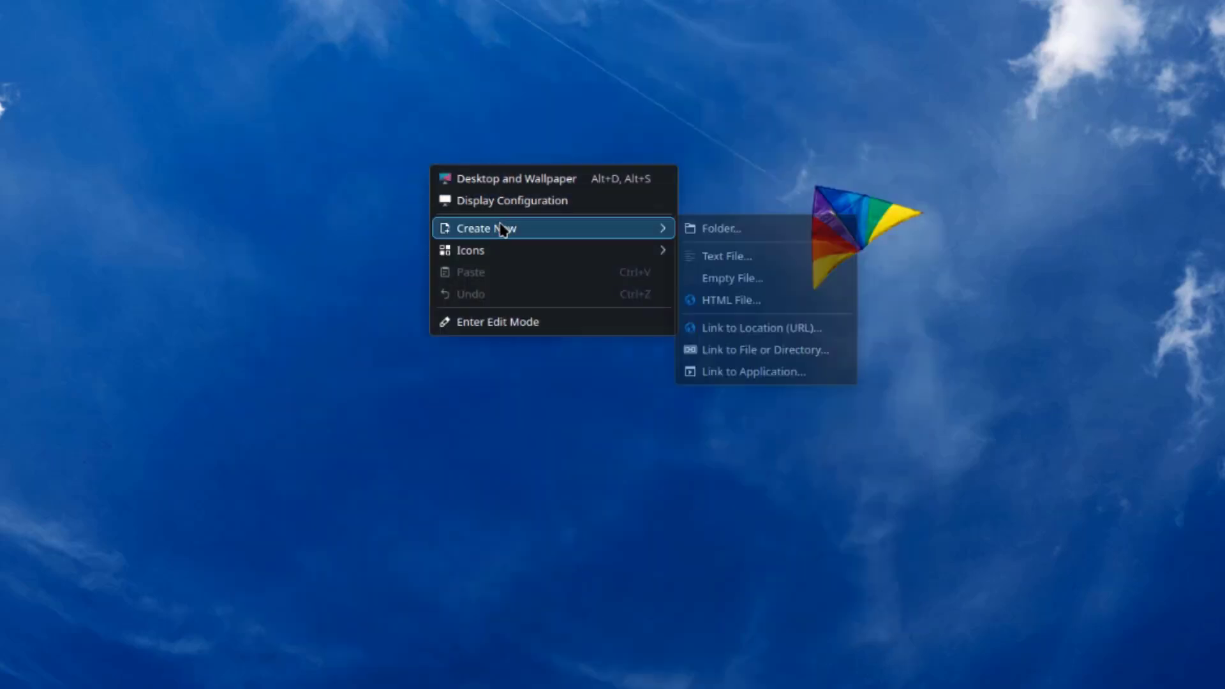
click(727, 229)
click(637, 397)
- Review New Folder's Permissions, Details and General properties
right_click(495, 172)
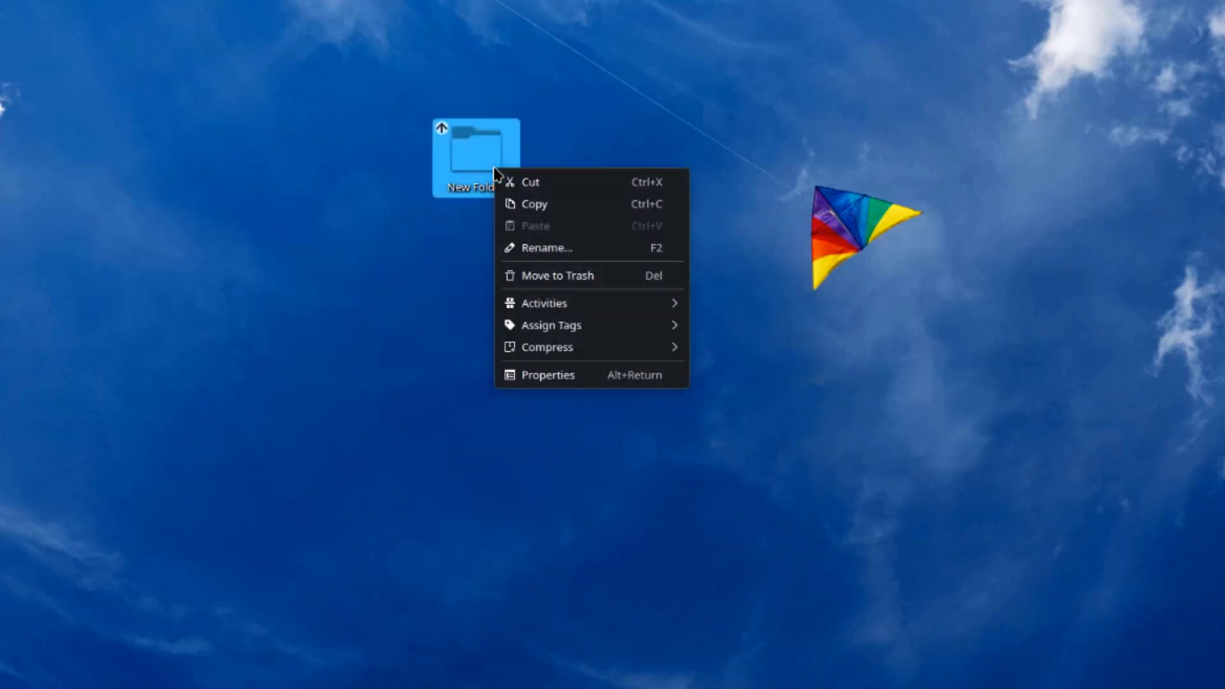
mouse_move(555, 331)
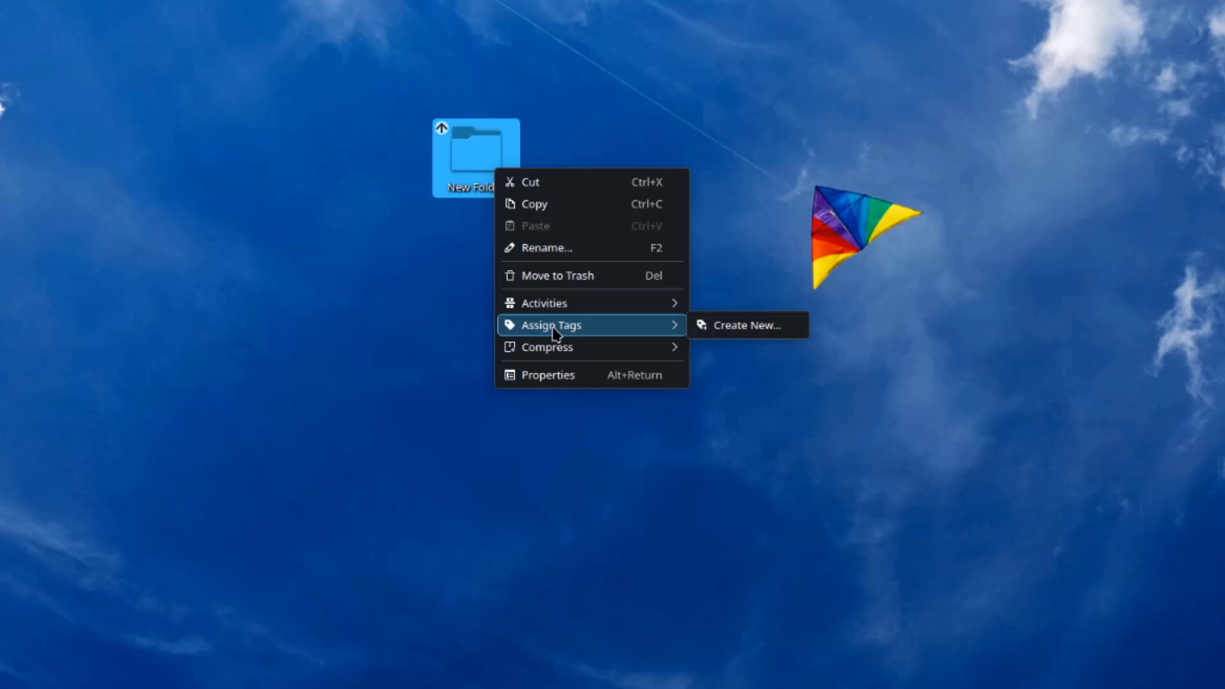
click(560, 374)
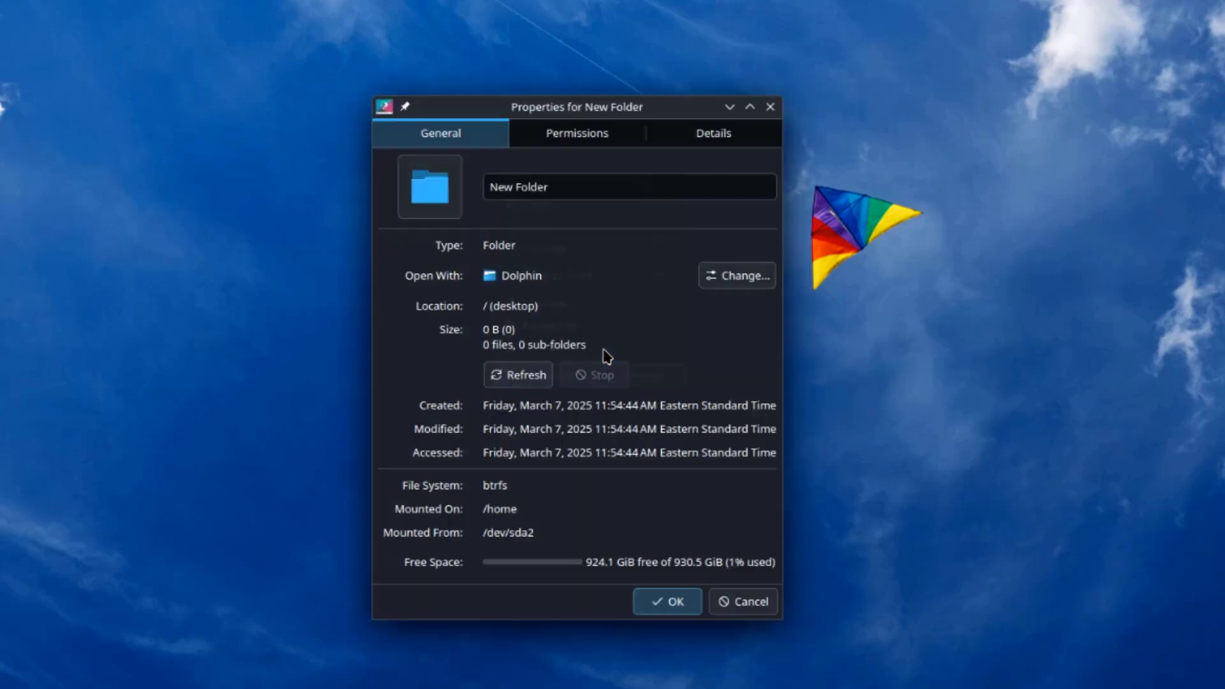
click(564, 130)
click(702, 130)
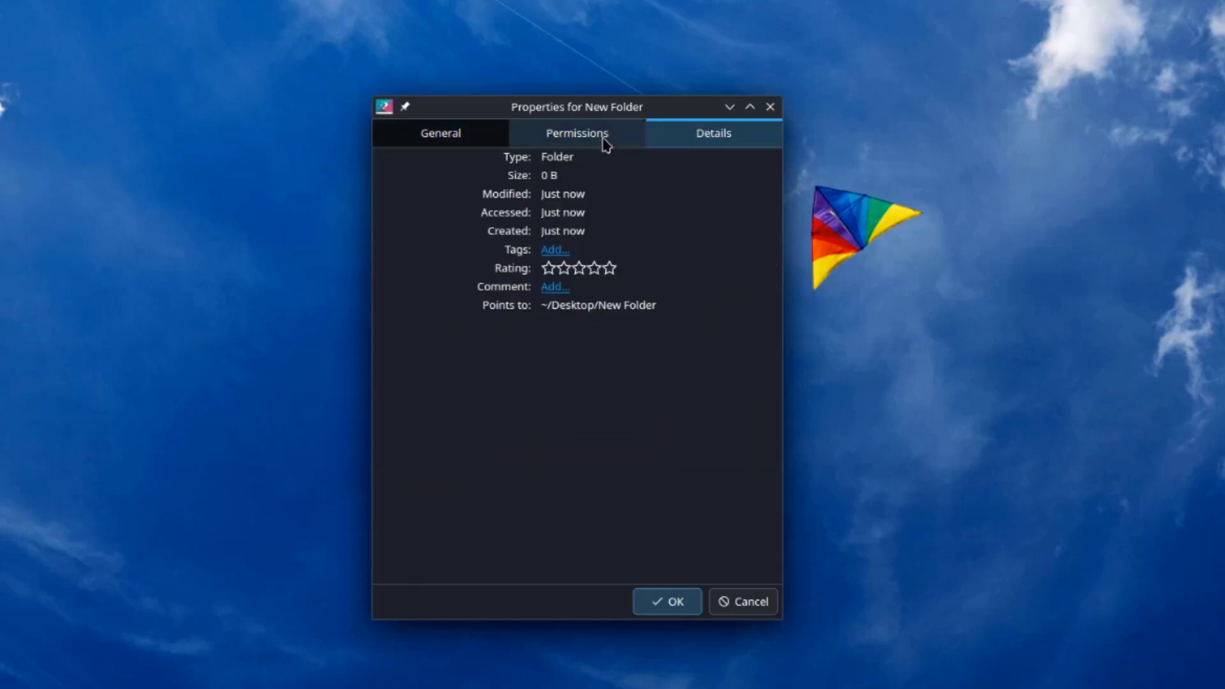
click(438, 136)
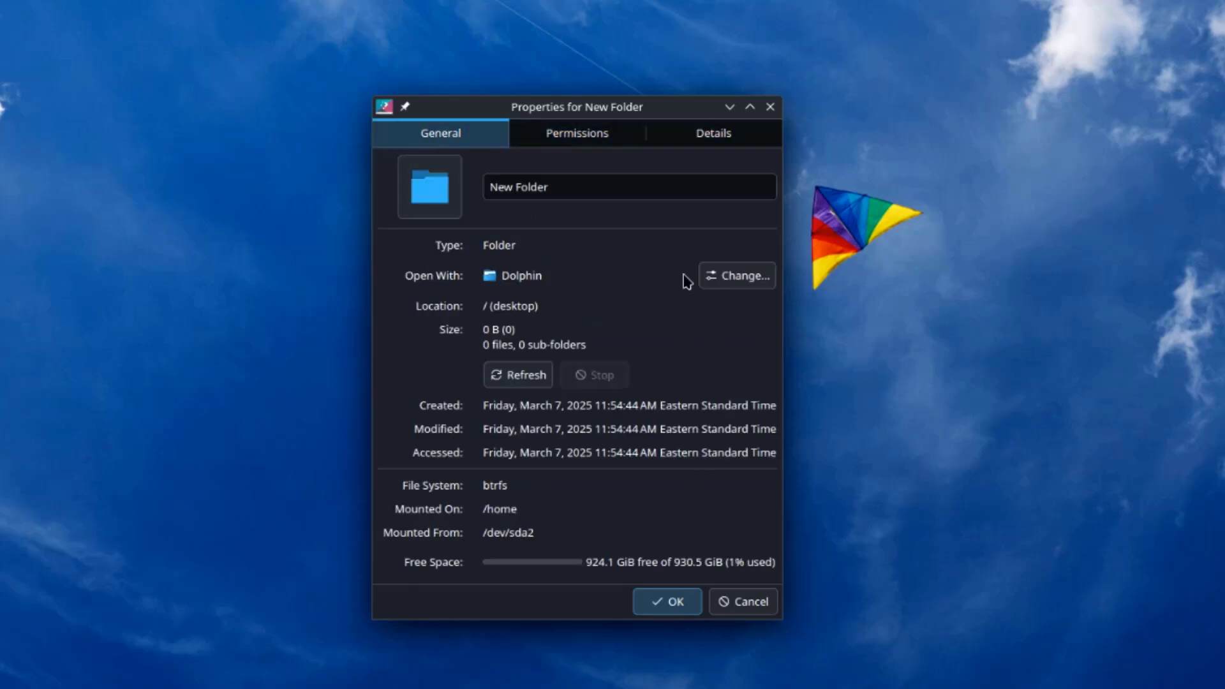
- Open the folder File Type Editor and check its Embedding and General settings
click(731, 291)
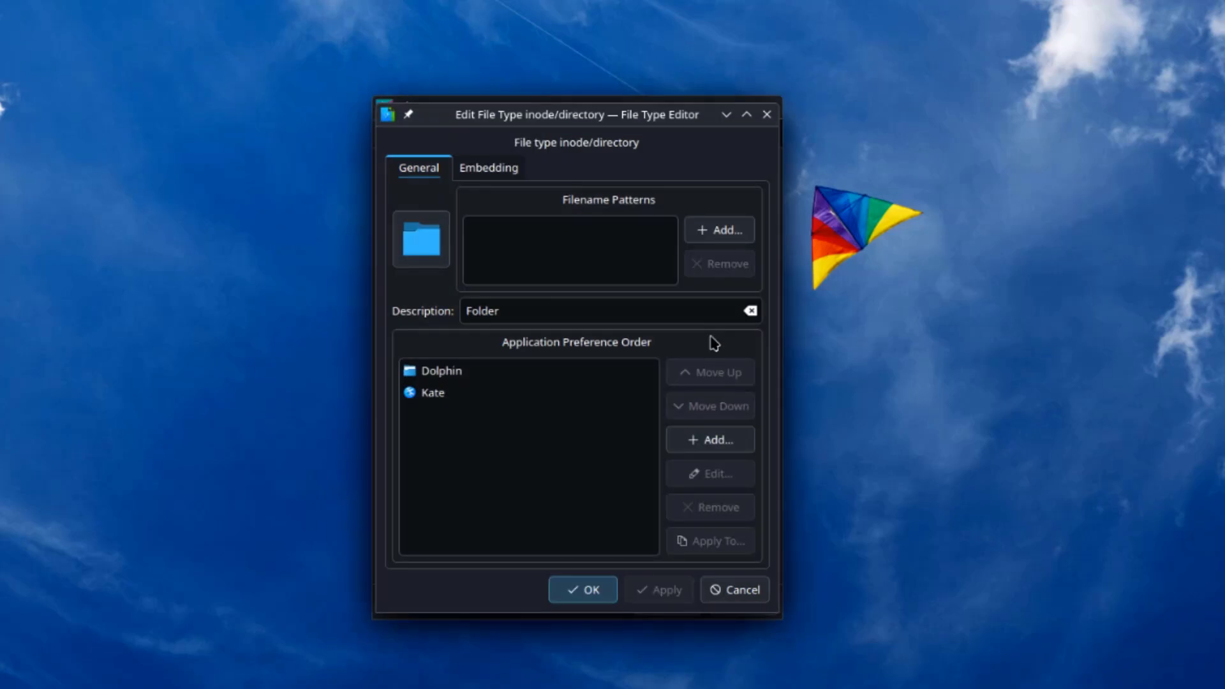
click(510, 169)
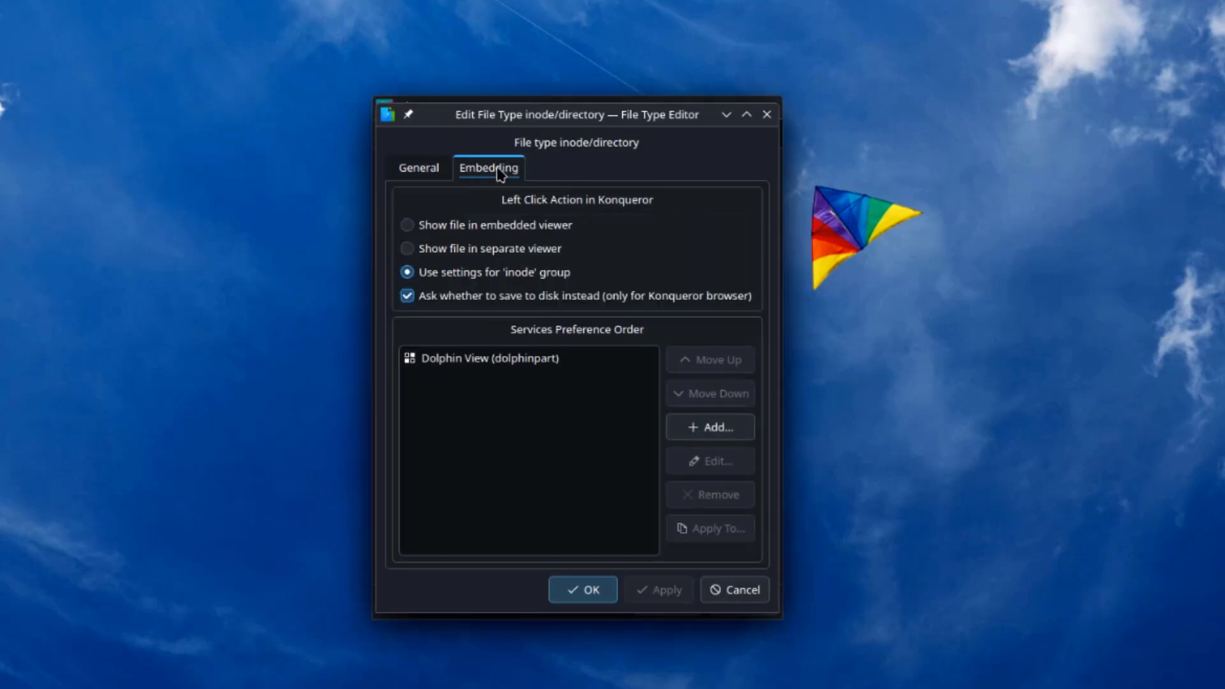
click(425, 176)
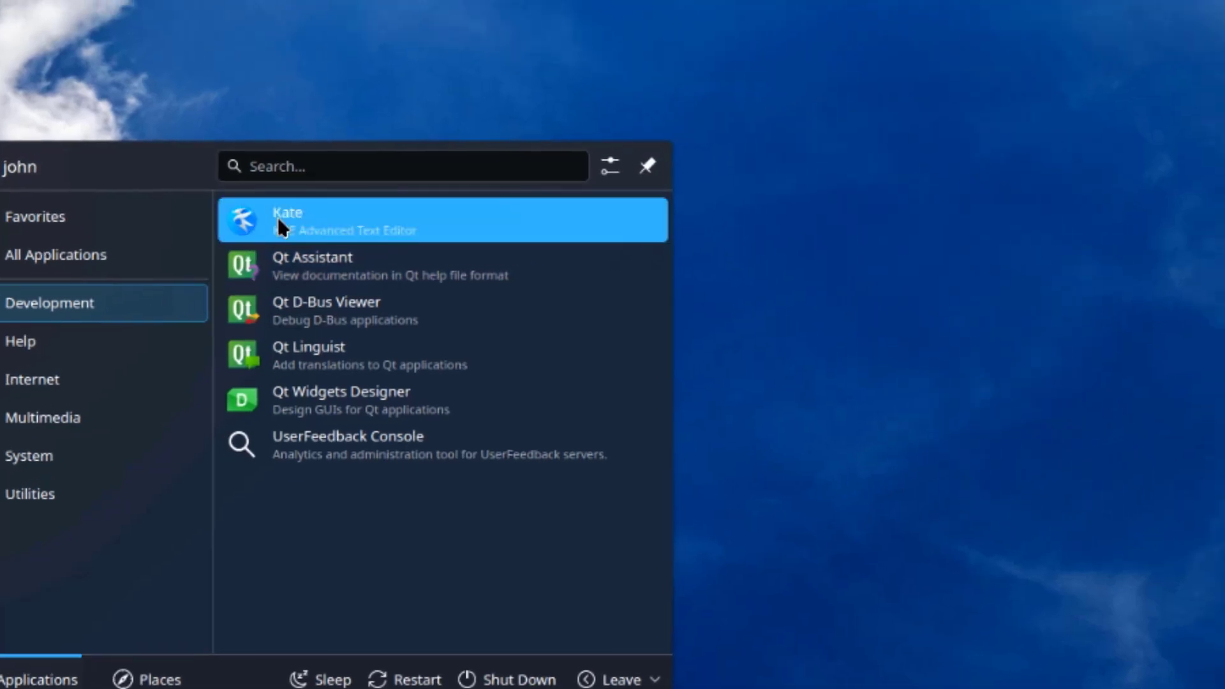
- Launch Kate, browse its menus, and set the window colour scheme to Oxygen
click(315, 205)
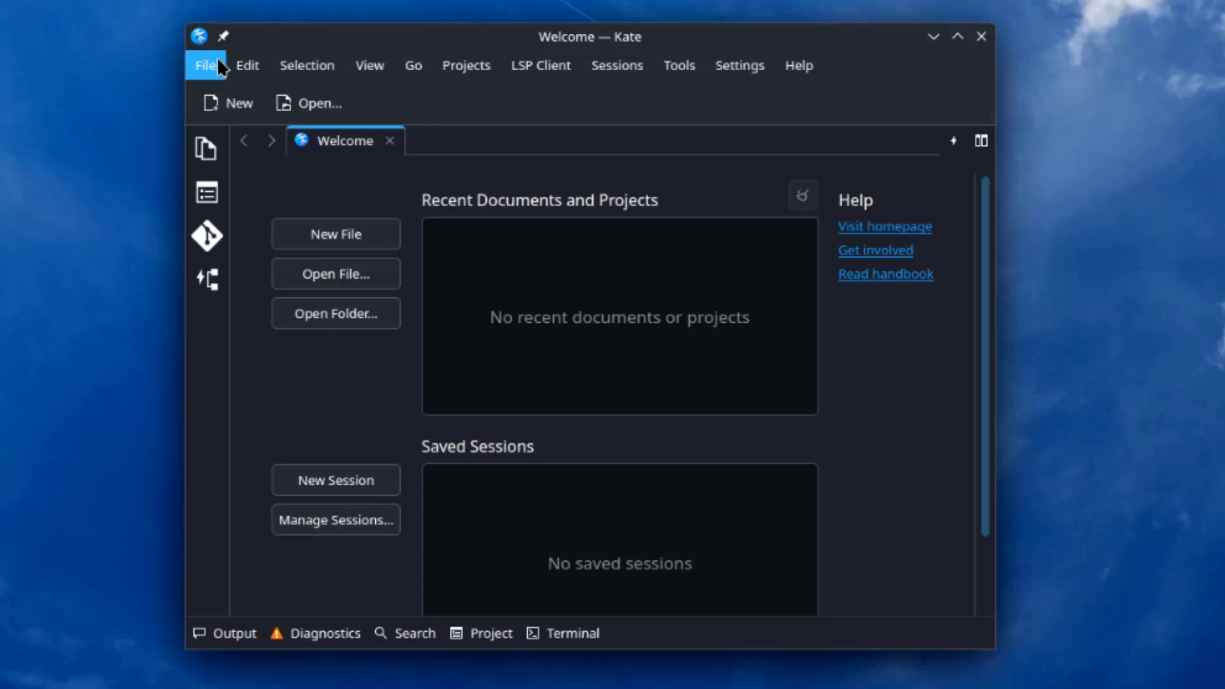
click(254, 107)
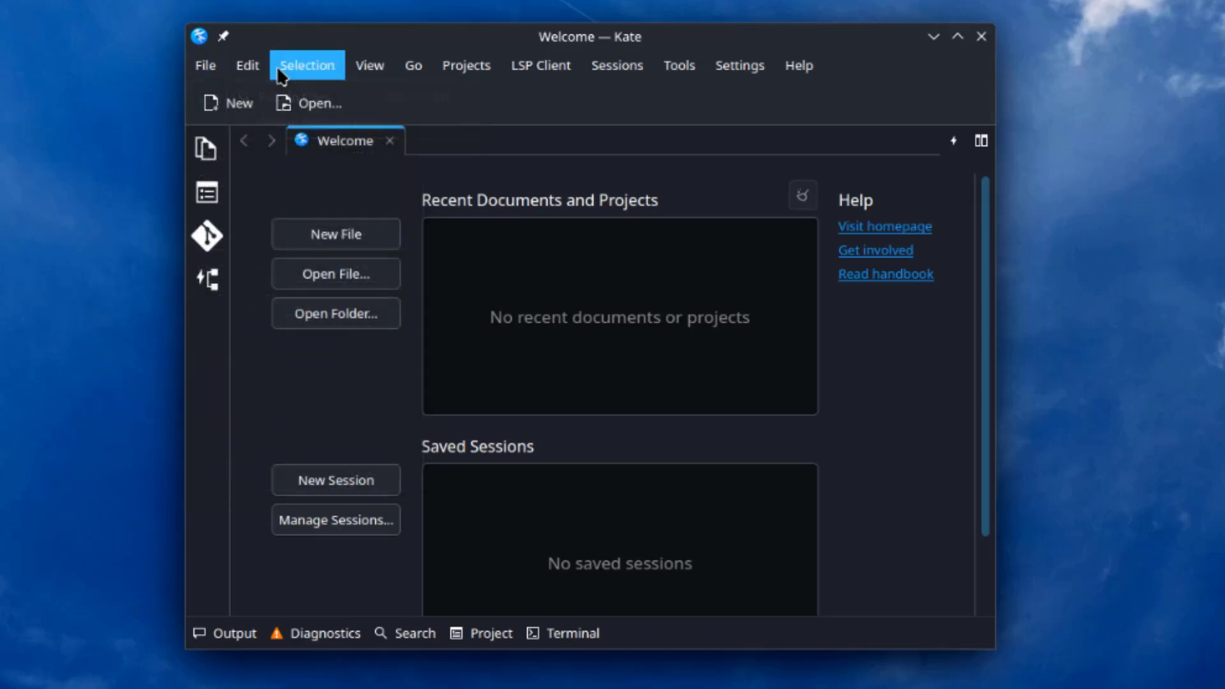
mouse_move(412, 69)
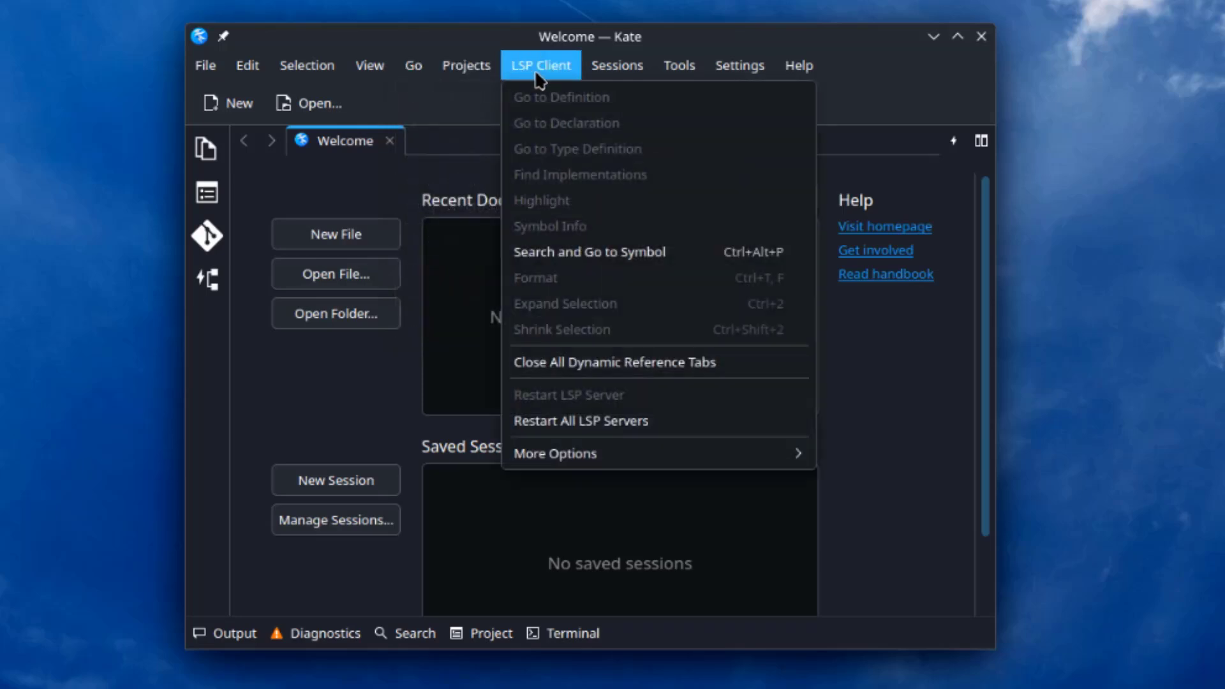
mouse_move(610, 74)
mouse_move(689, 75)
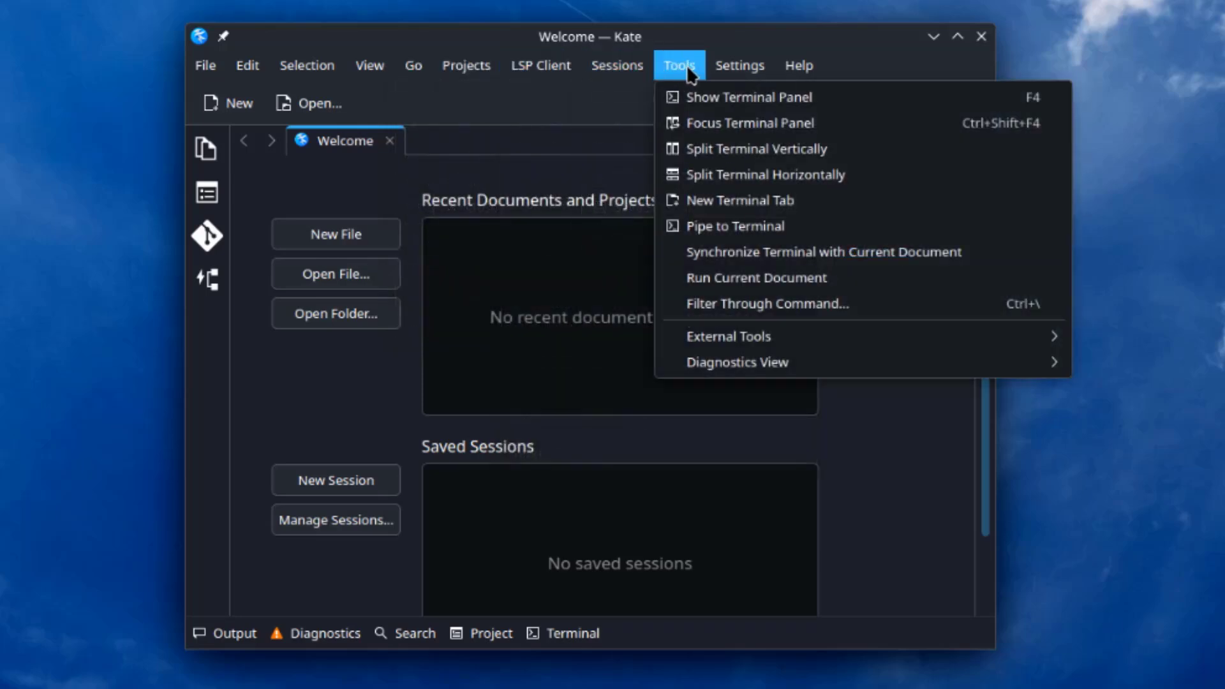
mouse_move(734, 78)
mouse_move(842, 103)
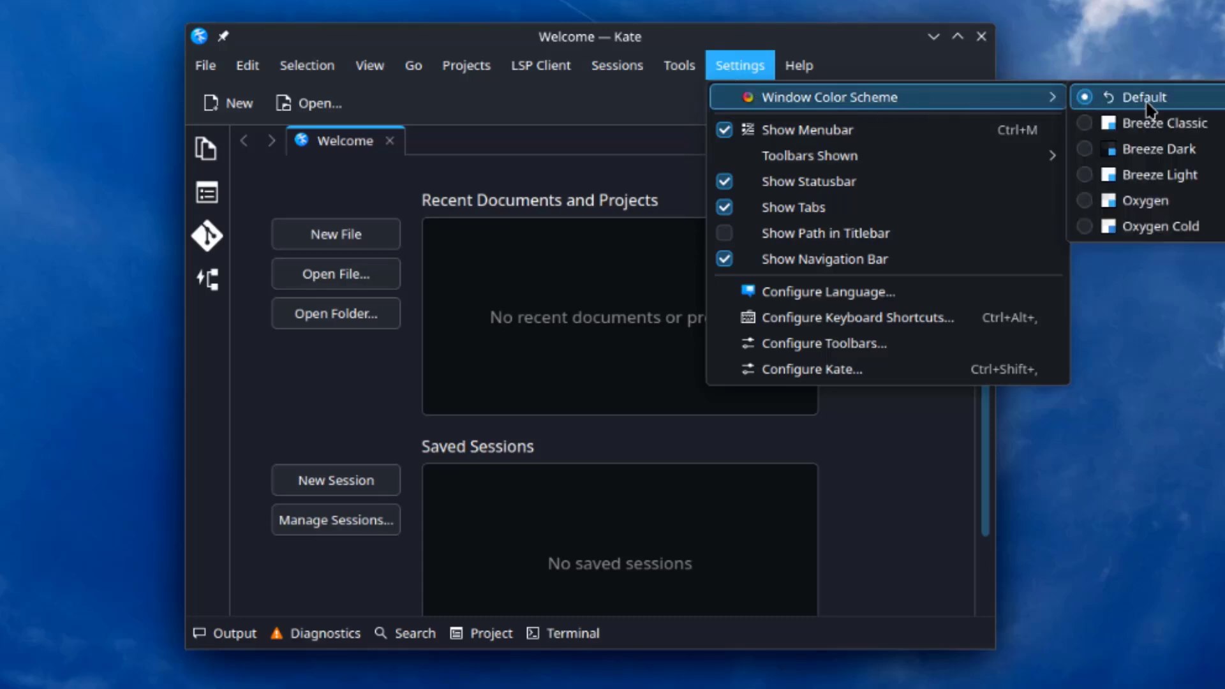
click(1158, 201)
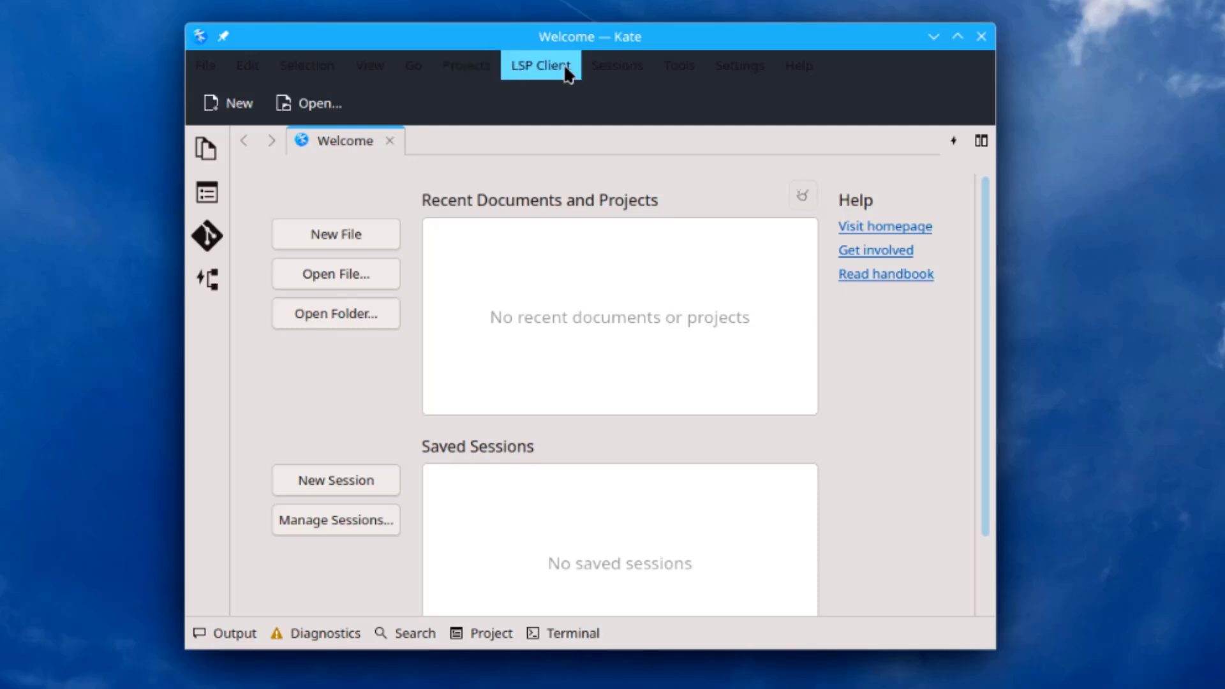
- Switch Kate to Breeze Light, restore Default, and show About Kate (version 24.12.3)
click(738, 65)
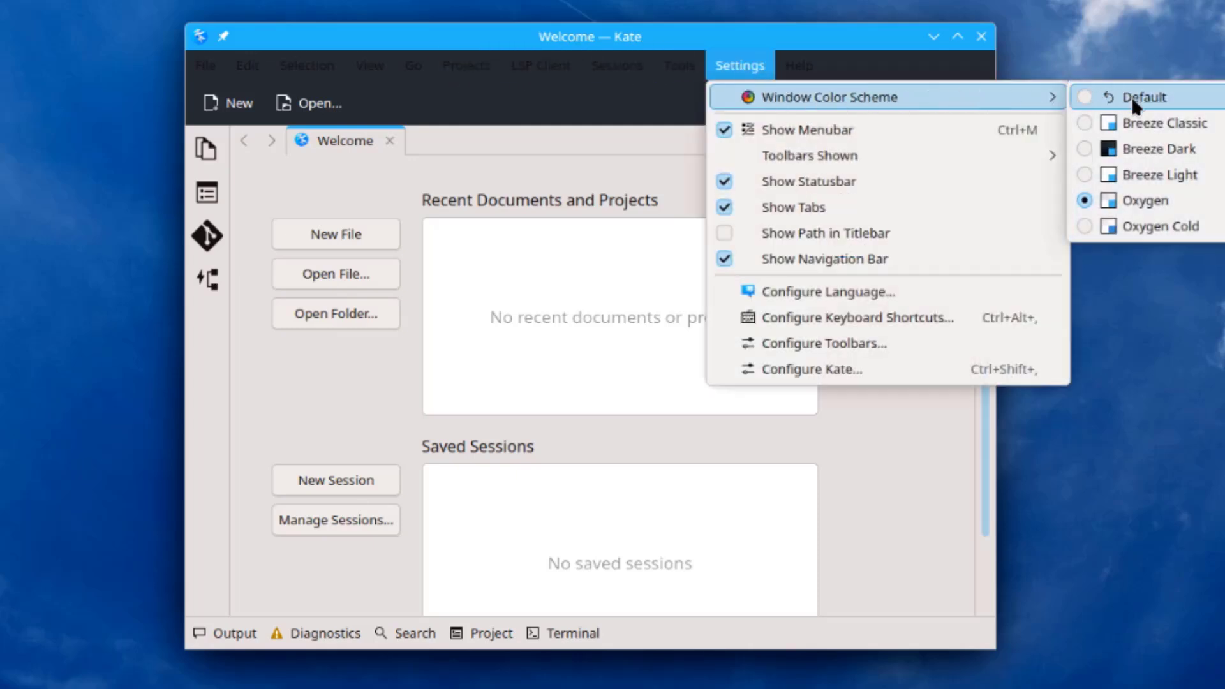
click(1147, 176)
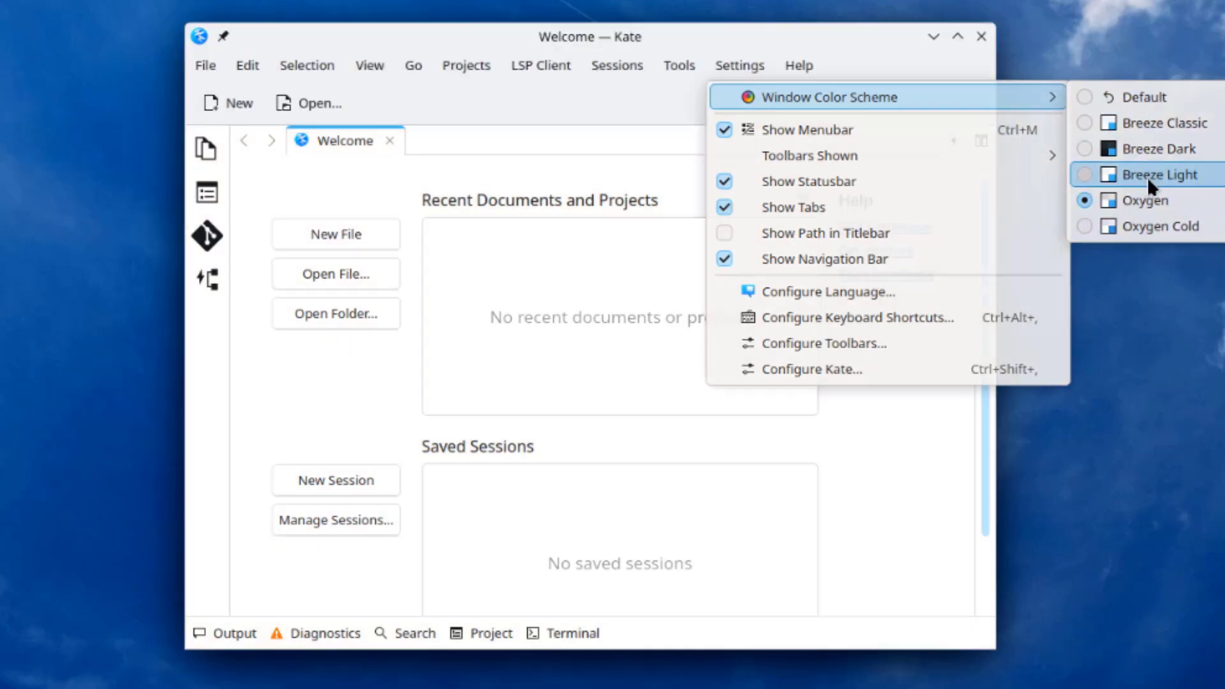
click(730, 67)
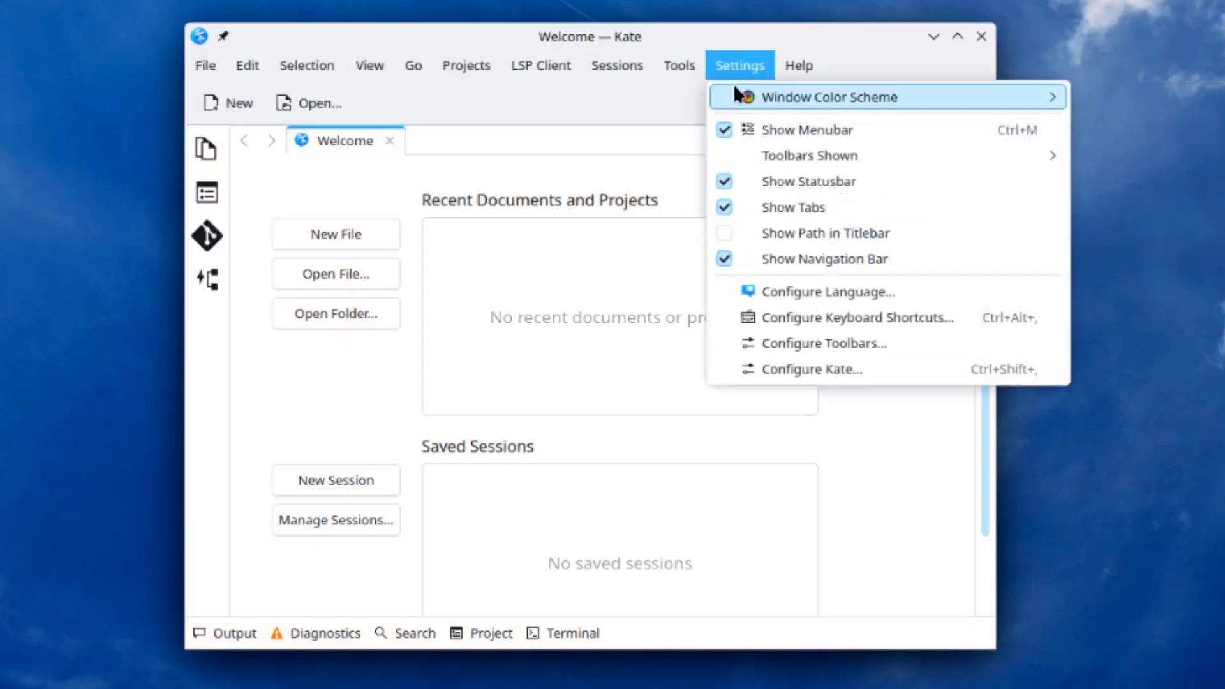
mouse_move(774, 94)
click(1071, 99)
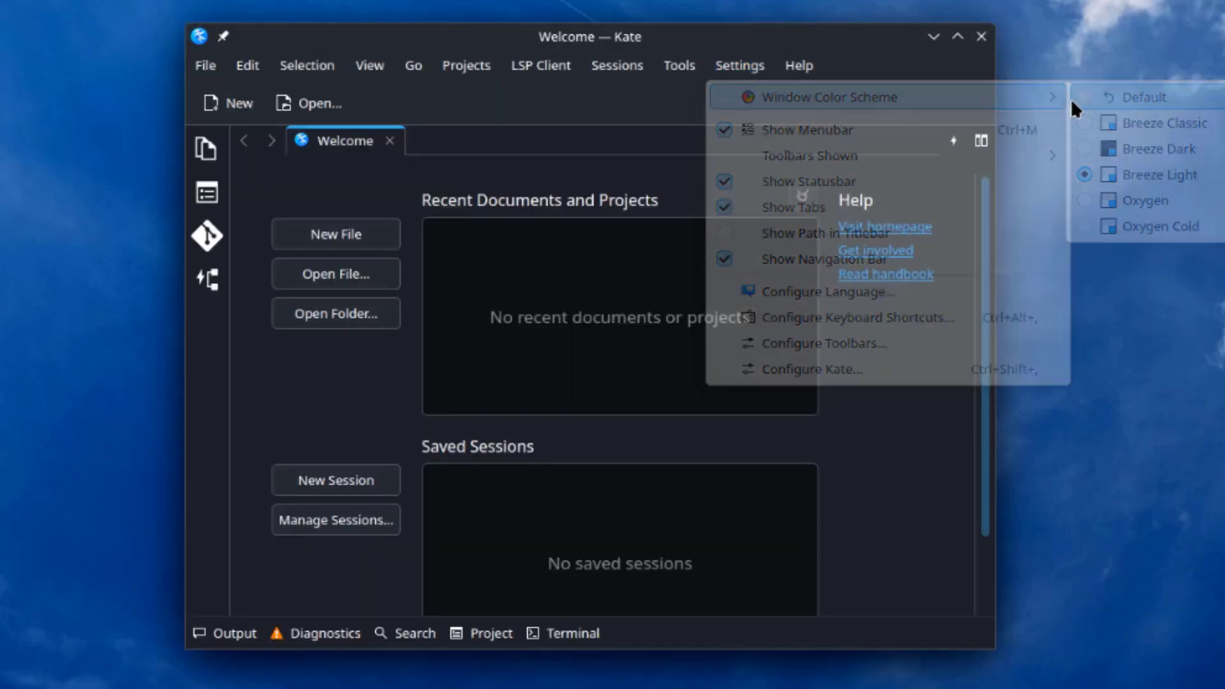
click(791, 69)
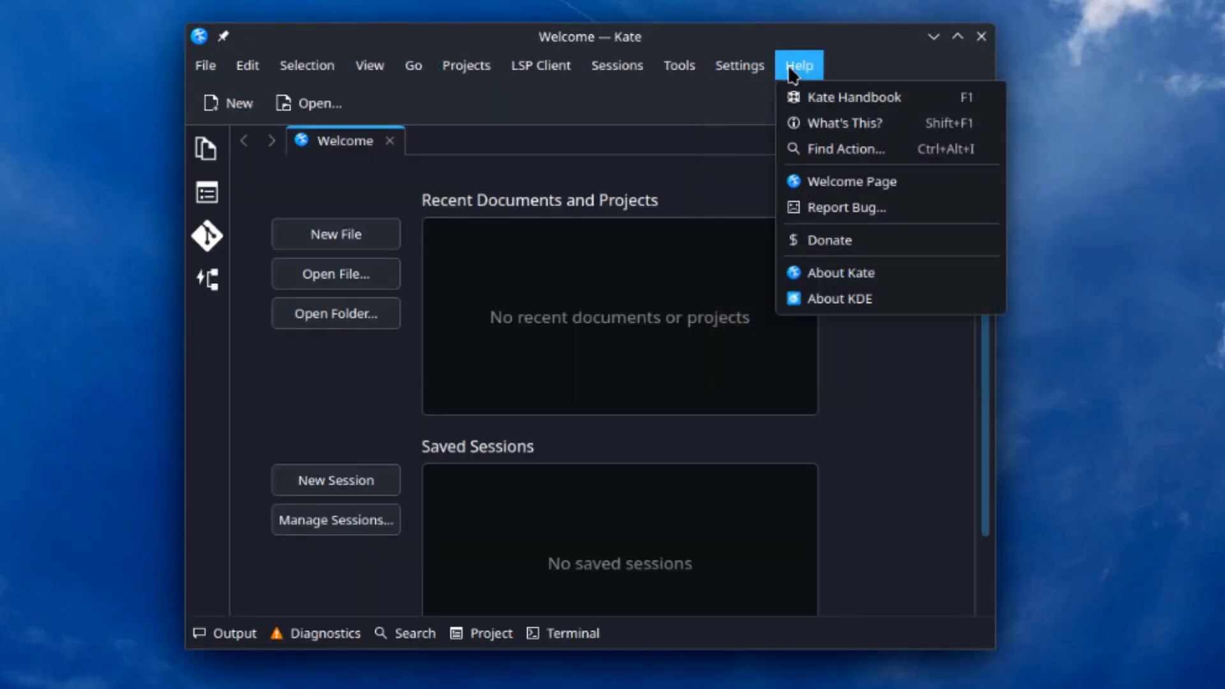
click(816, 274)
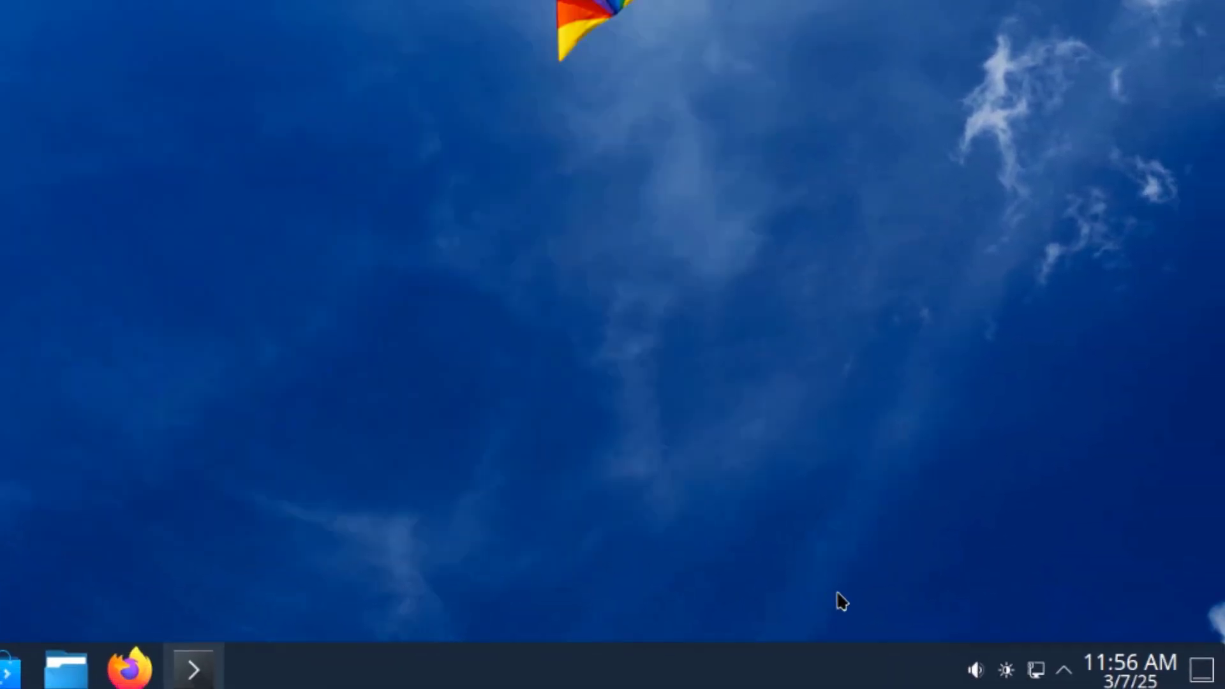
- Check the March calendar, tray panels, network, brightness, and audio volume at 40%
click(1133, 671)
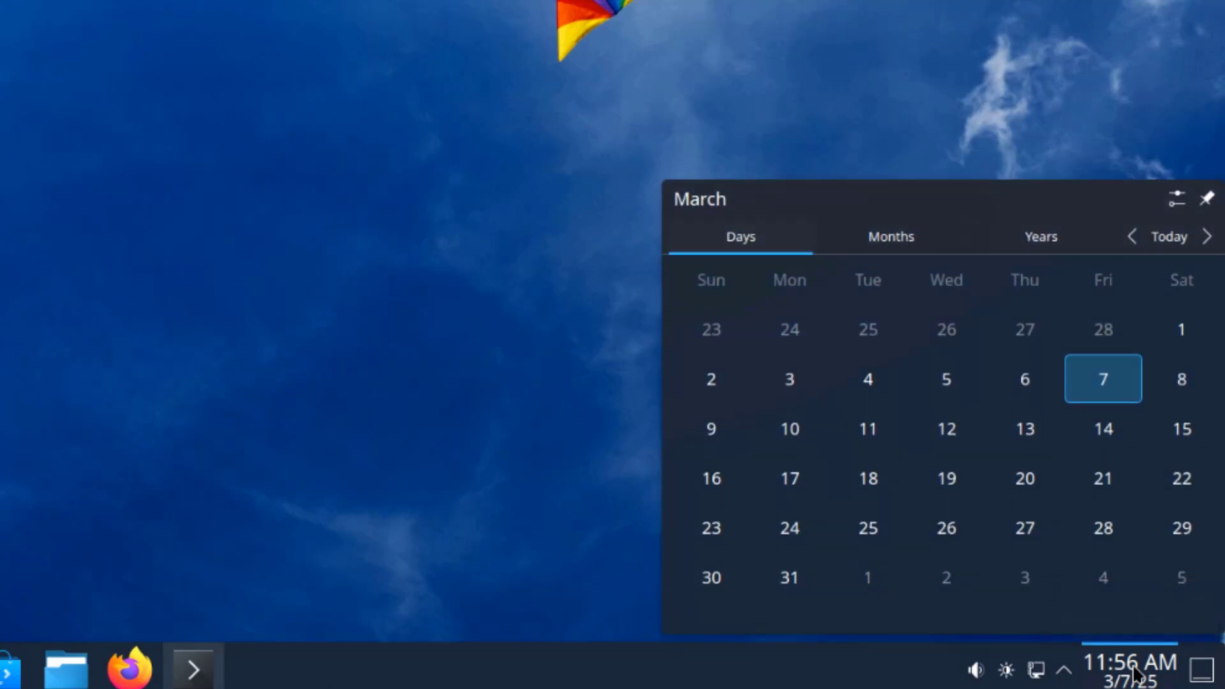
click(1064, 670)
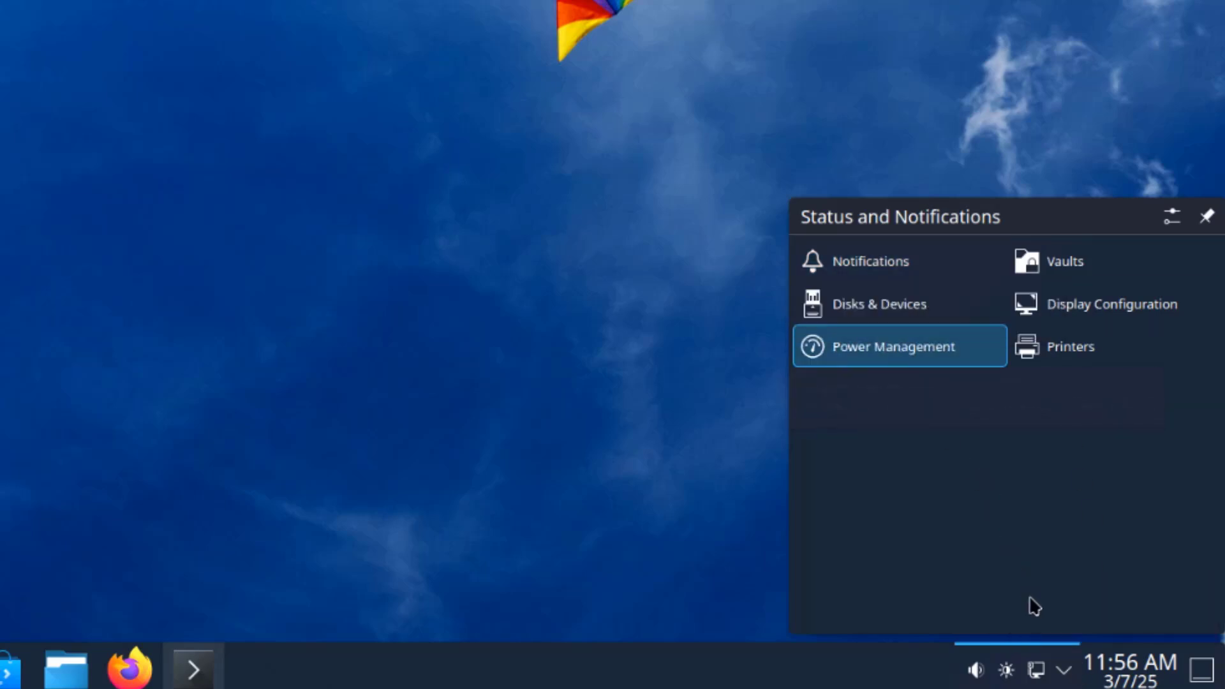
click(1035, 670)
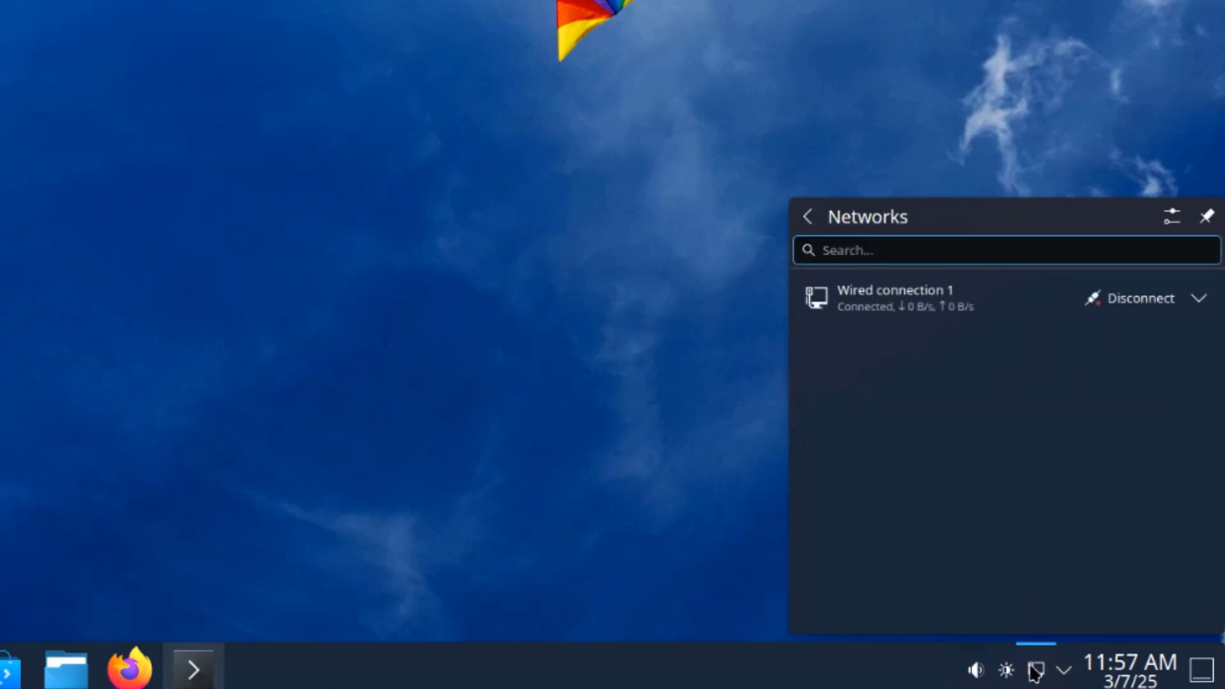
click(1008, 670)
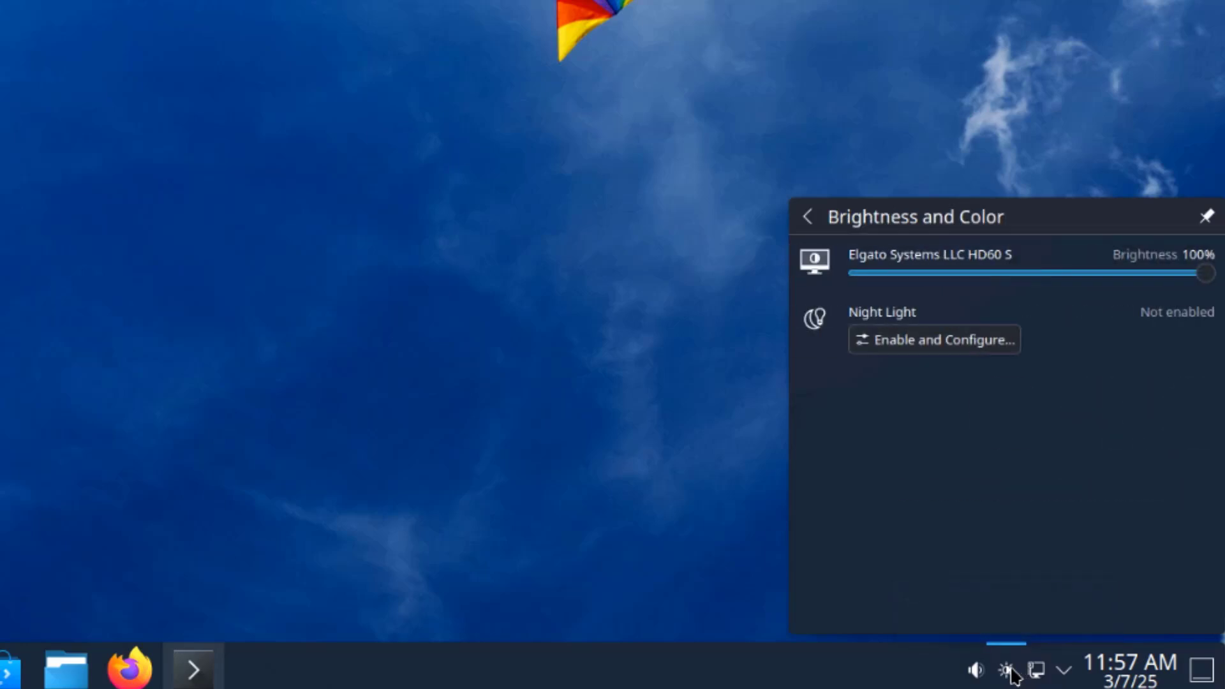
click(983, 674)
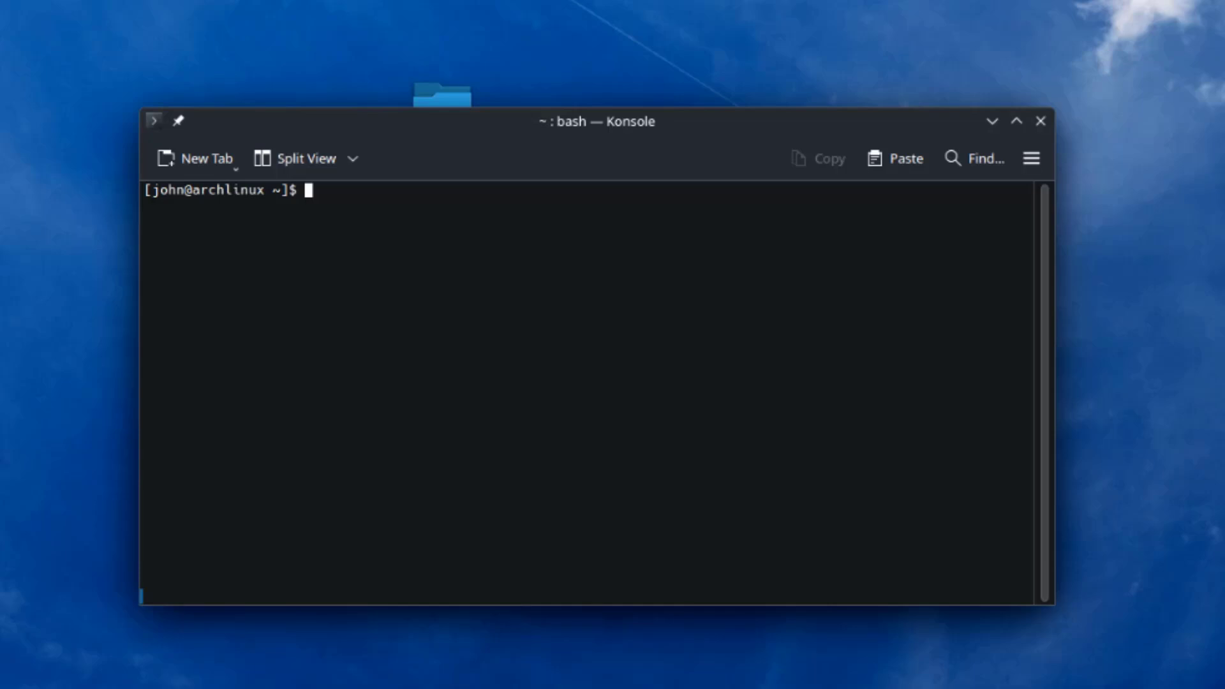
- Check the kernel version (6.13.5-arch1-1) with uname -r, then clear the terminal
text(uname -r)
key(Return)
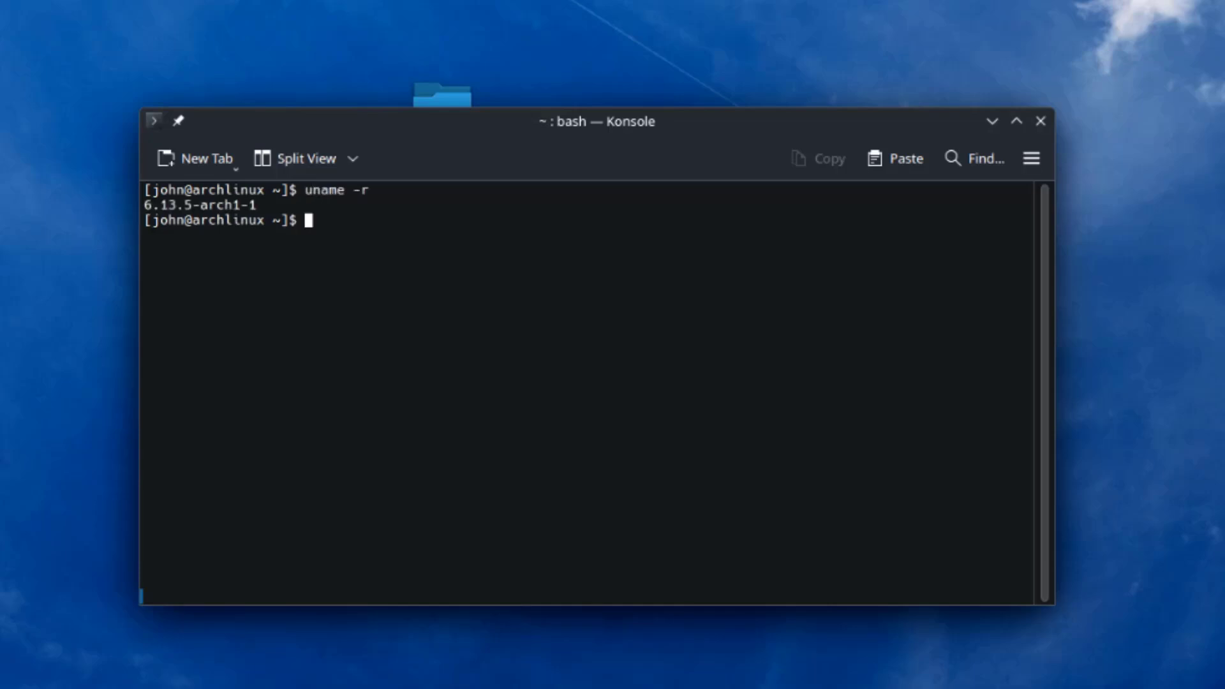
key(ctrl+l)
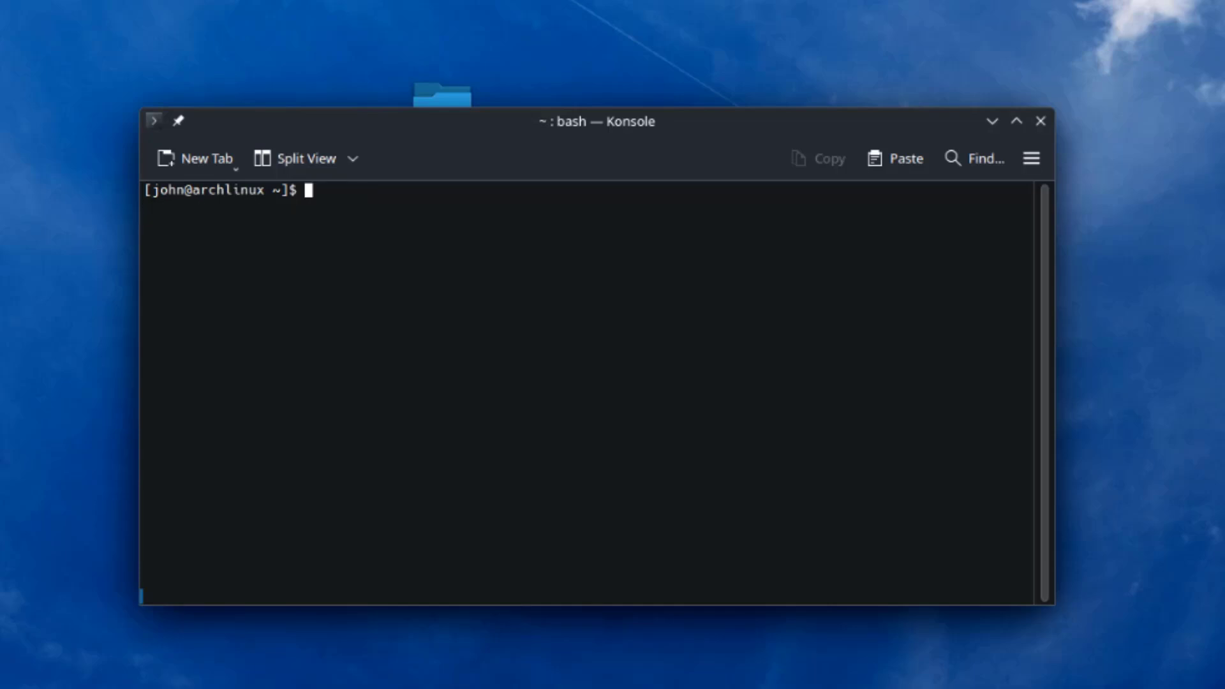
- Install libreoffice-fresh with sudo pacman -S and confirm with y
text(sudo pacman -S libre)
key(Tab)
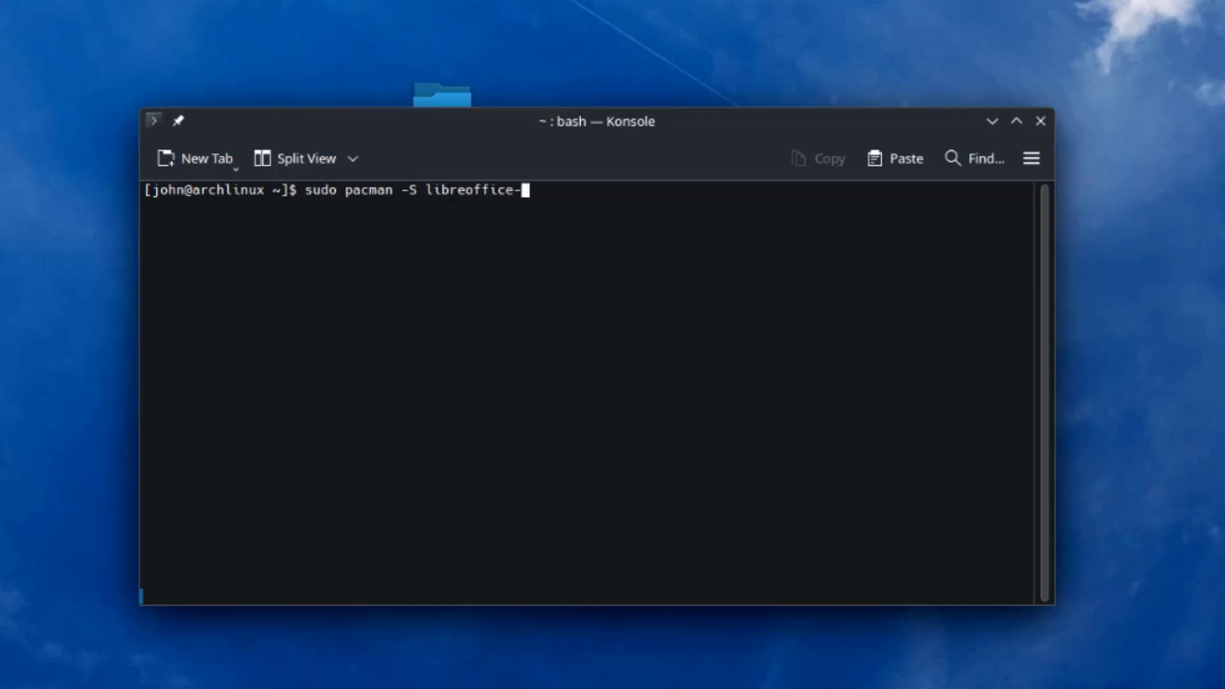
text(fresh)
key(Return)
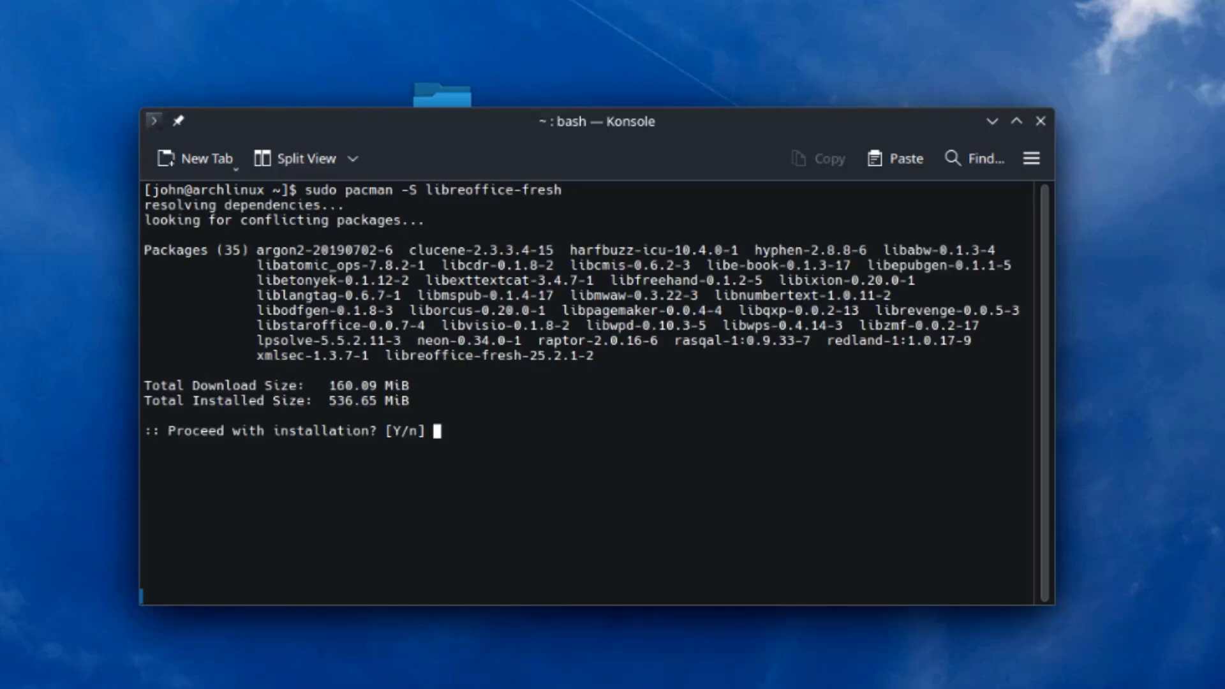
text(y)
key(Return)
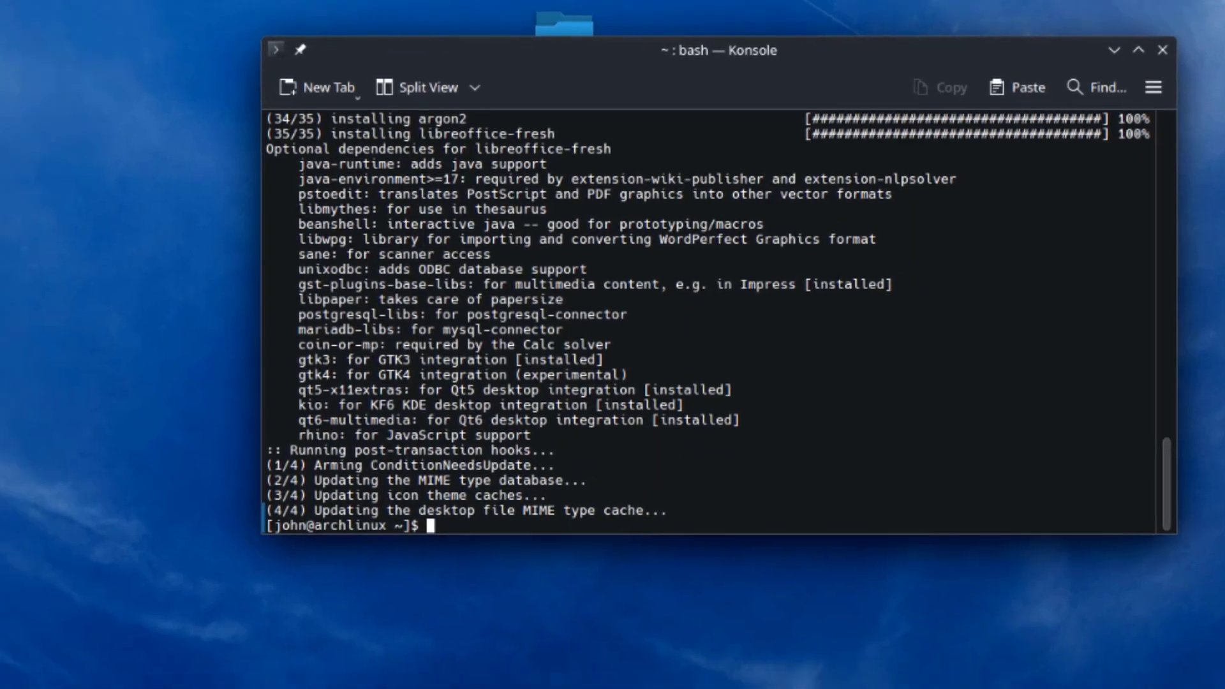
- Confirm the LibreOffice apps appear in the launcher's Office category
click(19, 665)
click(83, 477)
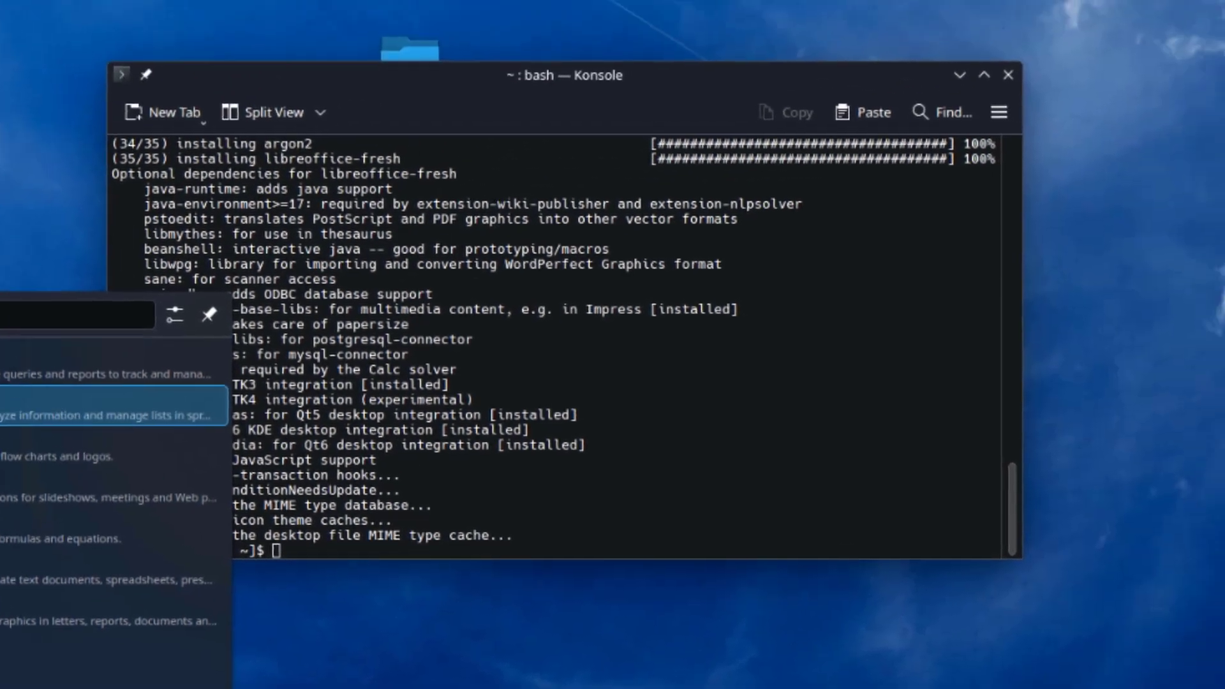
key(Escape)
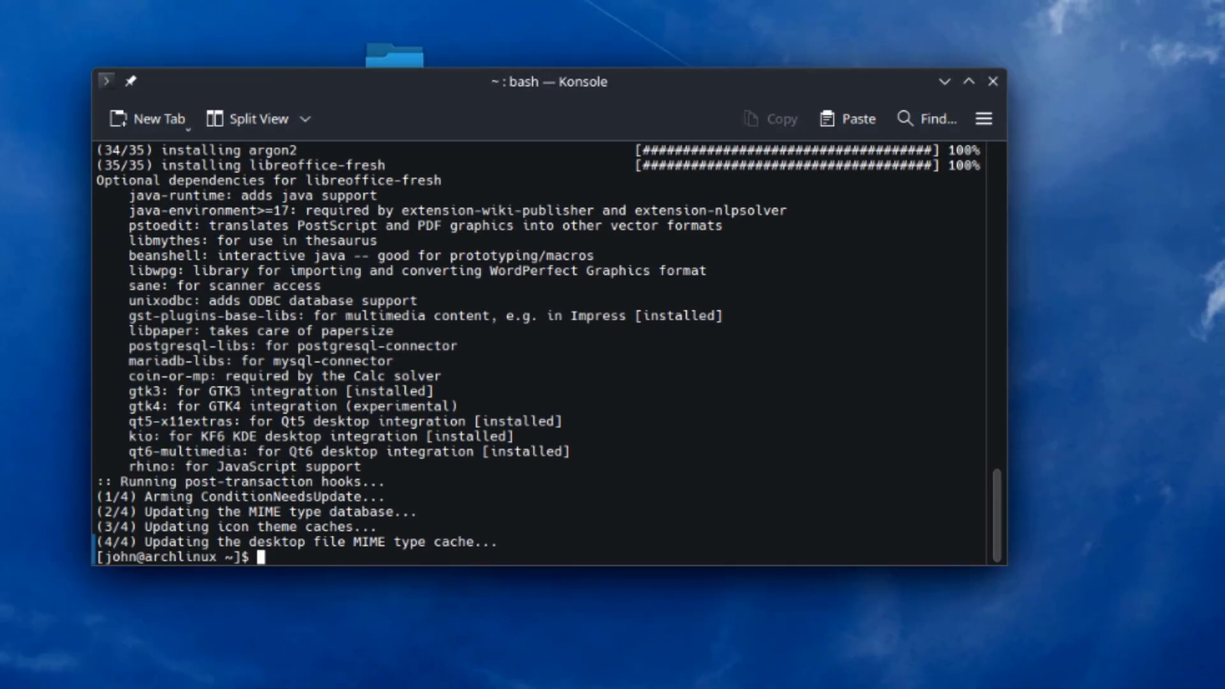
- Run htop to view running processes, CPU cores and memory use
text(htop)
key(Return)
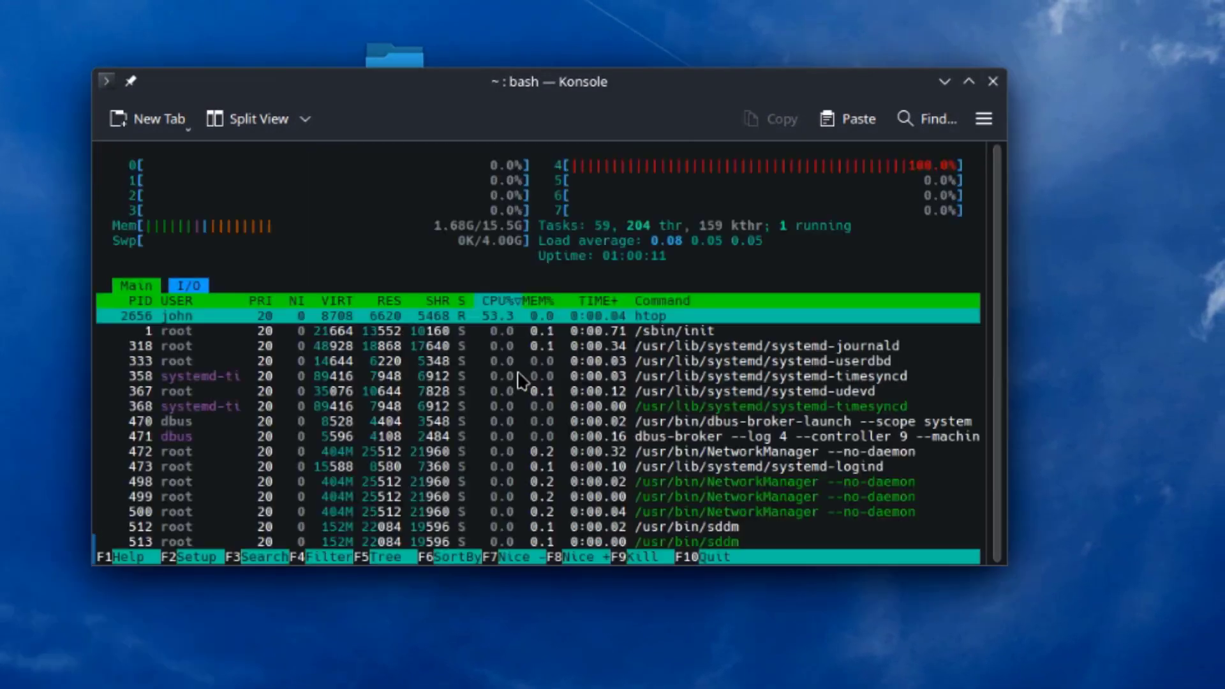